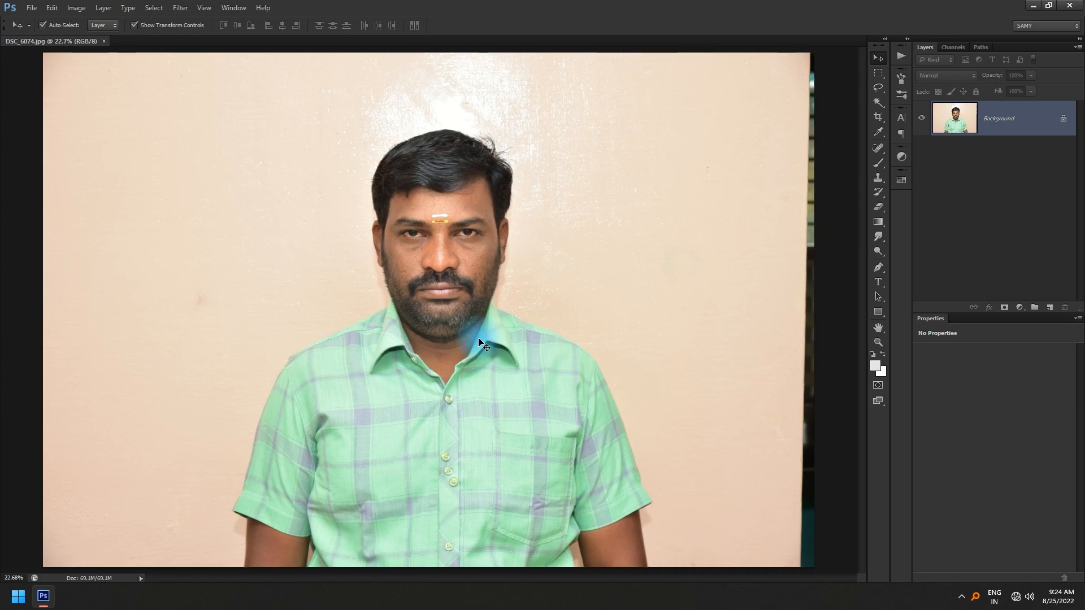
Examine the beard, jaw edges, neck and collar of the portrait up close, and the photo as a whole.
scroll(460, 286, up, 5)
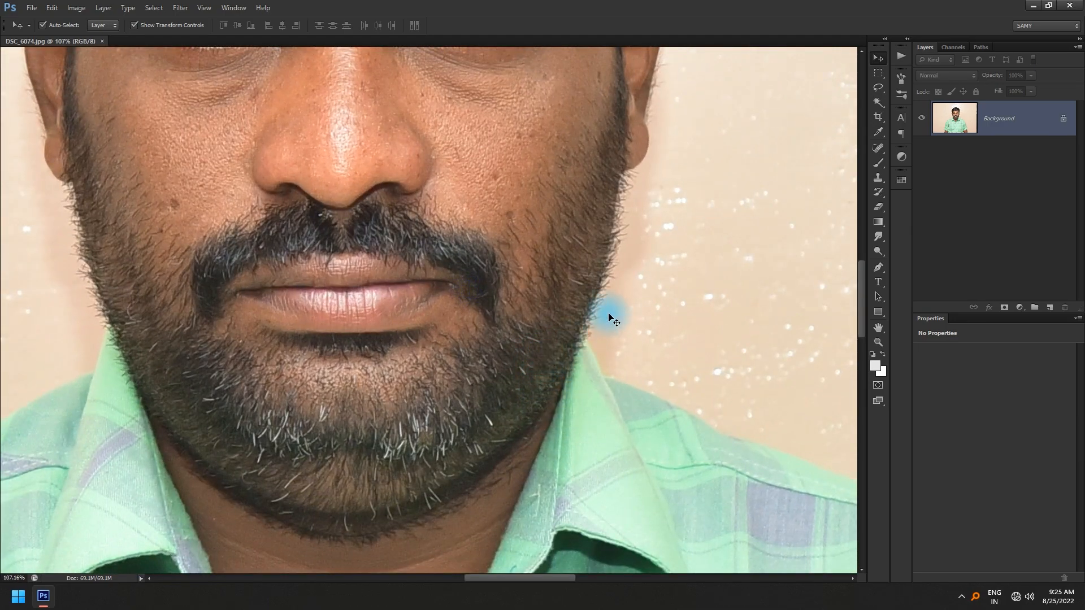
scroll(607, 315, down, 2)
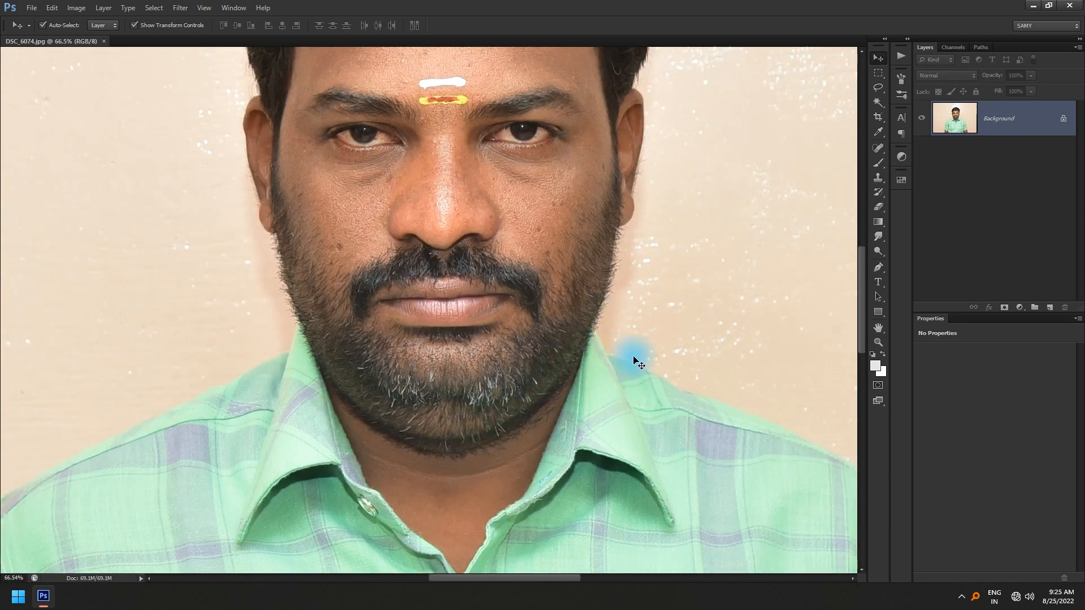
scroll(439, 452, up, 3)
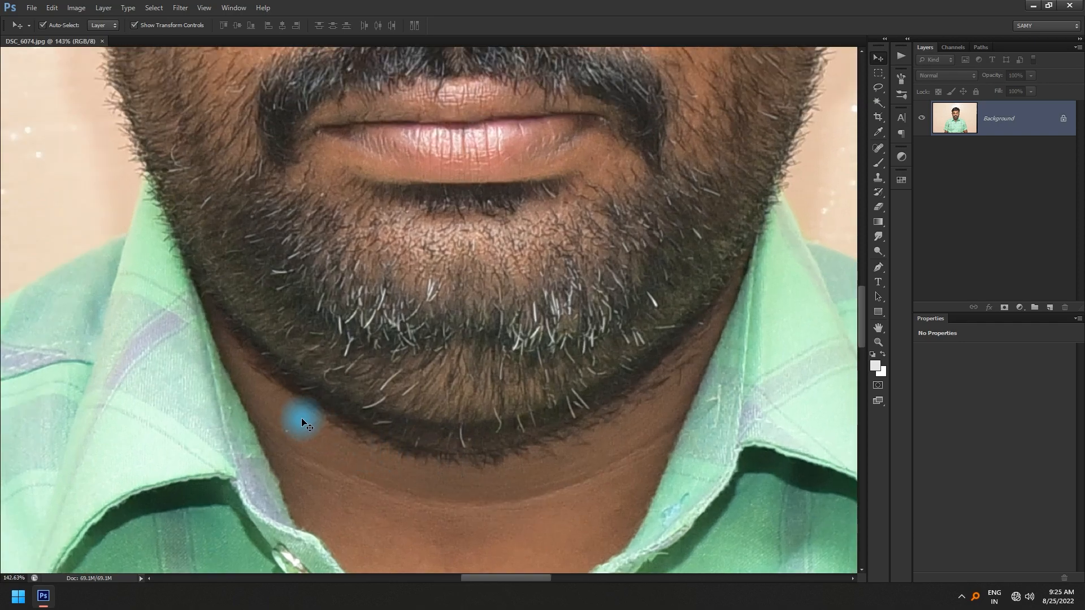
scroll(516, 456, down, 3)
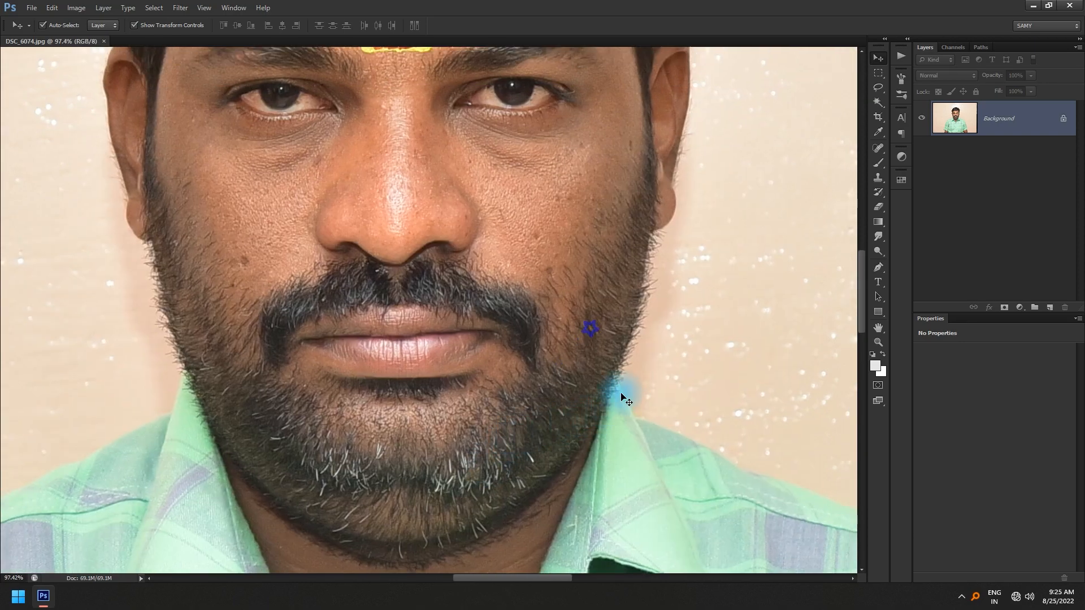
scroll(701, 256, up, 3)
drag(199, 395, 689, 438)
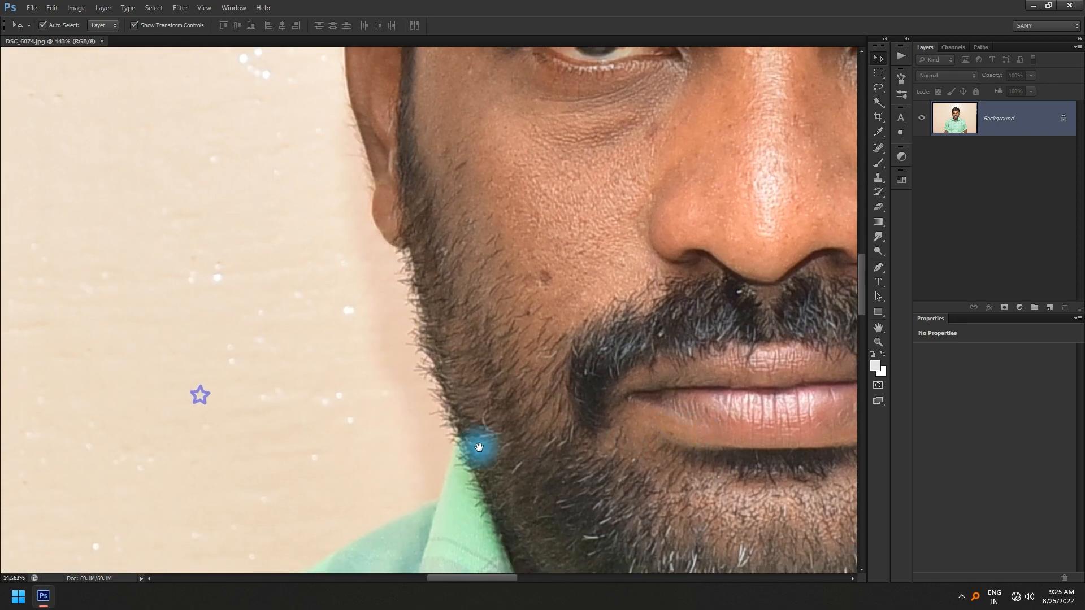
scroll(468, 375, down, 5)
scroll(468, 375, right, 2)
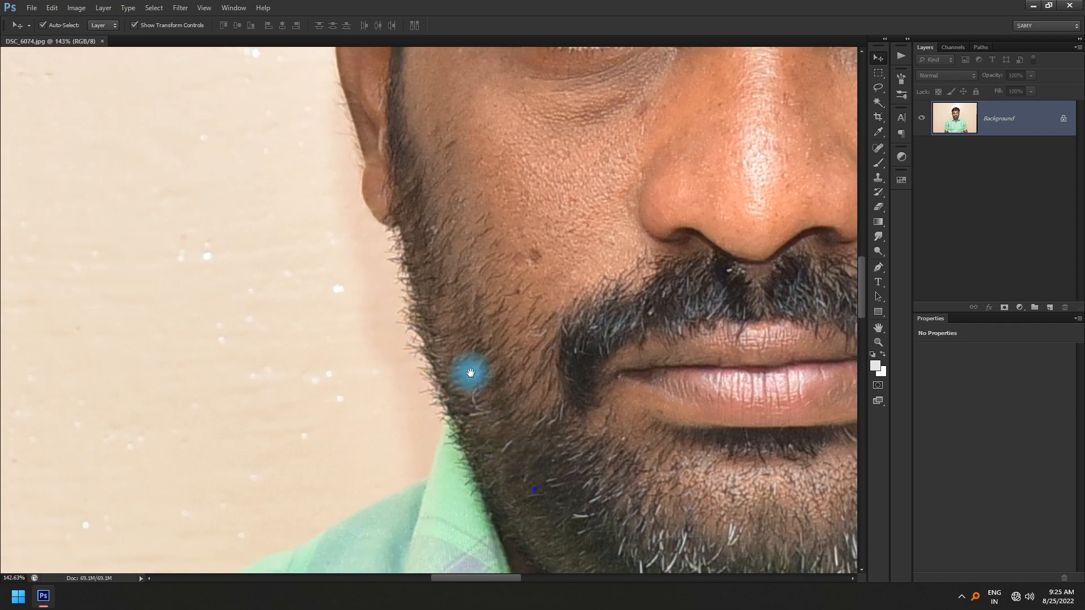
scroll(460, 454, down, 3)
scroll(461, 454, right, 2)
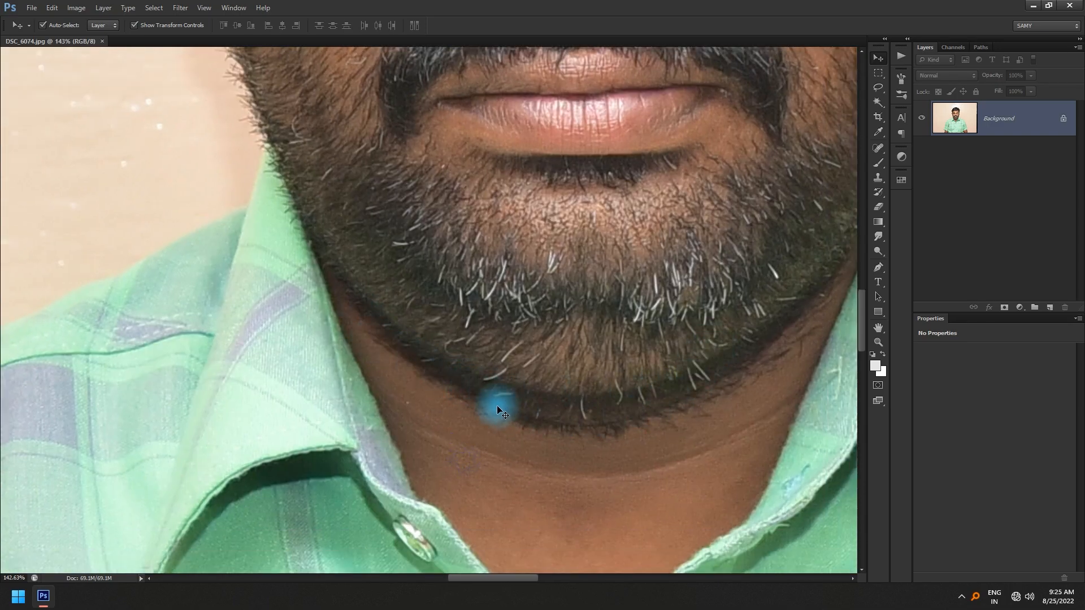
scroll(593, 378, down, 5)
scroll(593, 379, up, 6)
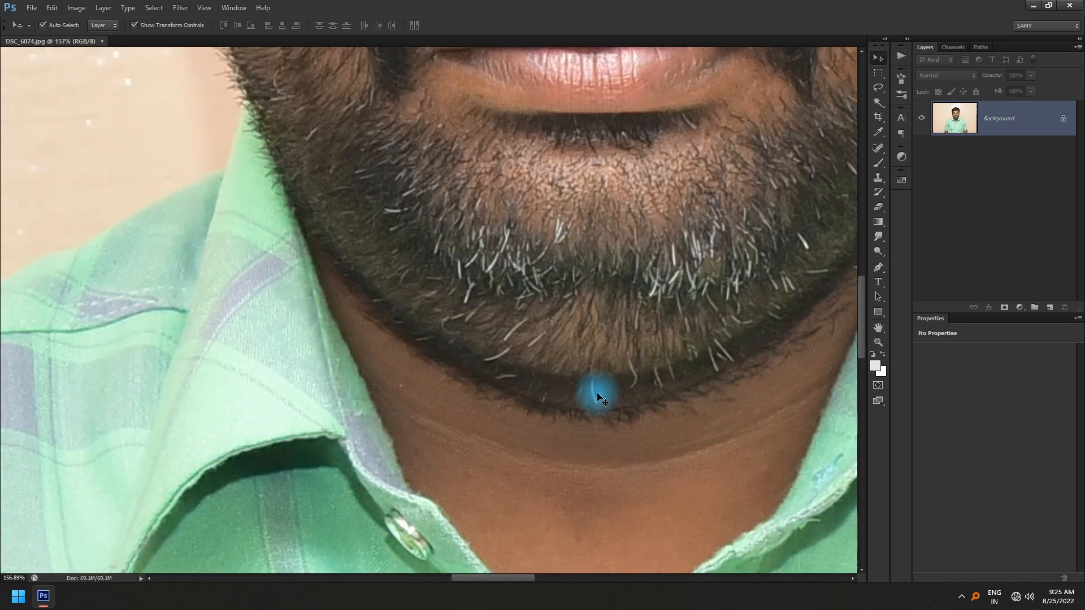
scroll(597, 392, up, 1)
drag(693, 414, 493, 456)
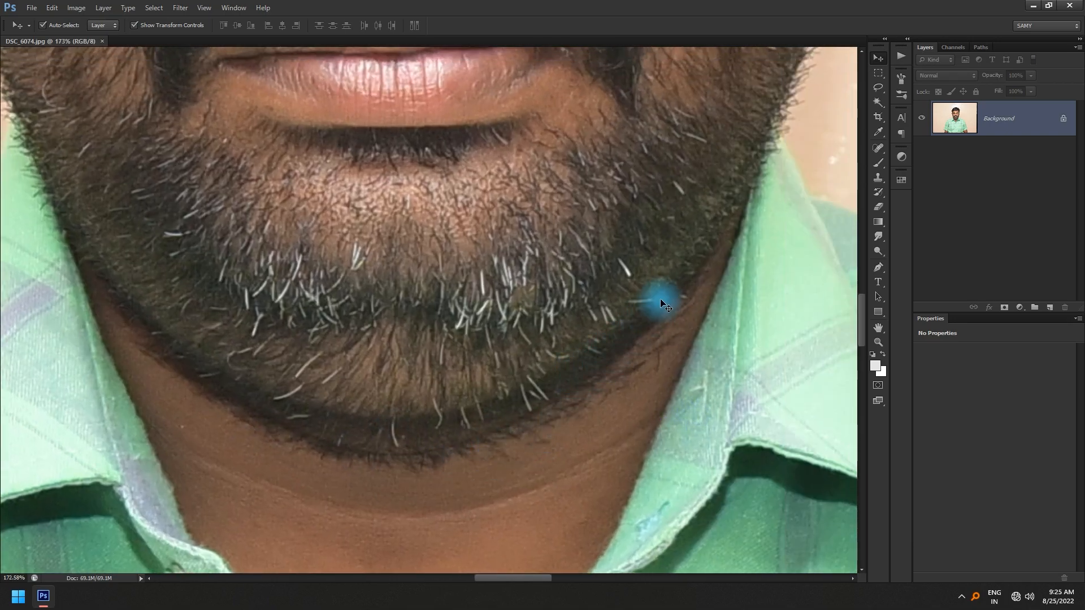
scroll(605, 332, down, 10)
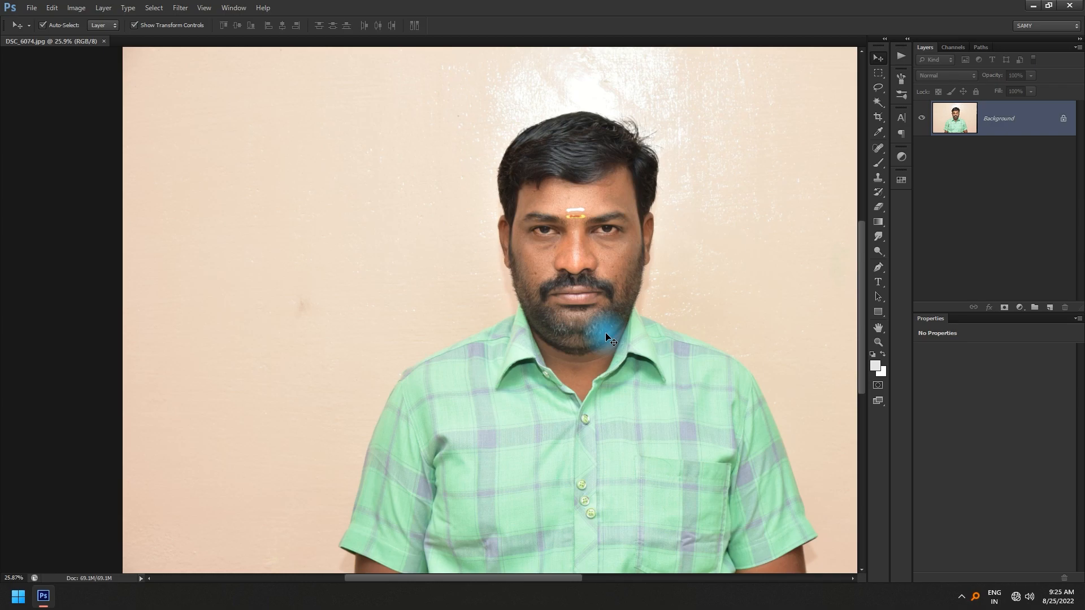
scroll(497, 295, down, 3)
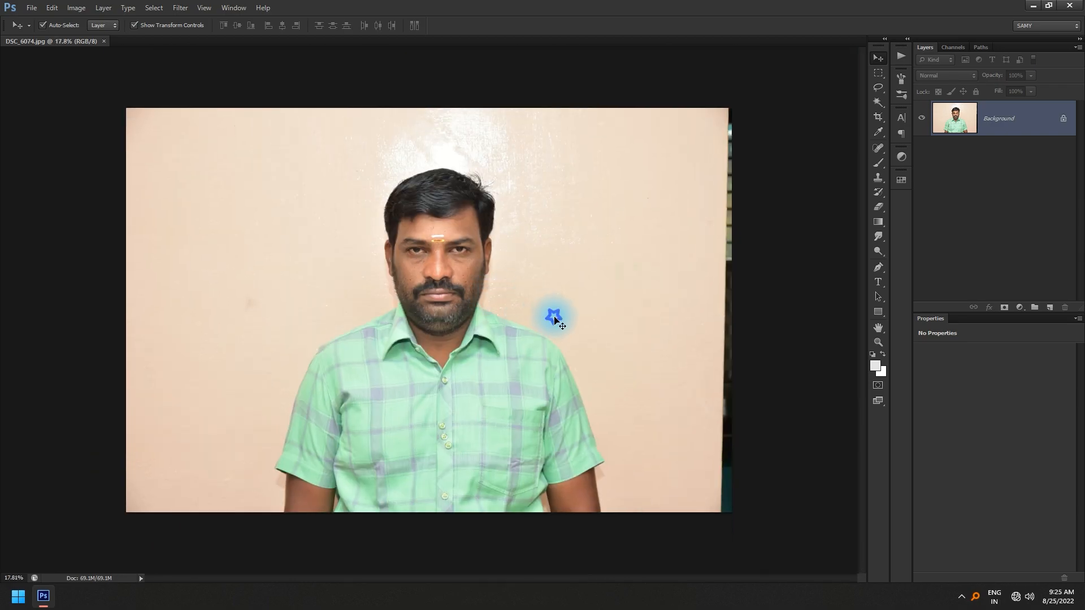
Frame the head and upper chest with a 3.5 × 4.5 cm crop, tightening the frame around the face and shoulders.
key(c)
click(116, 31)
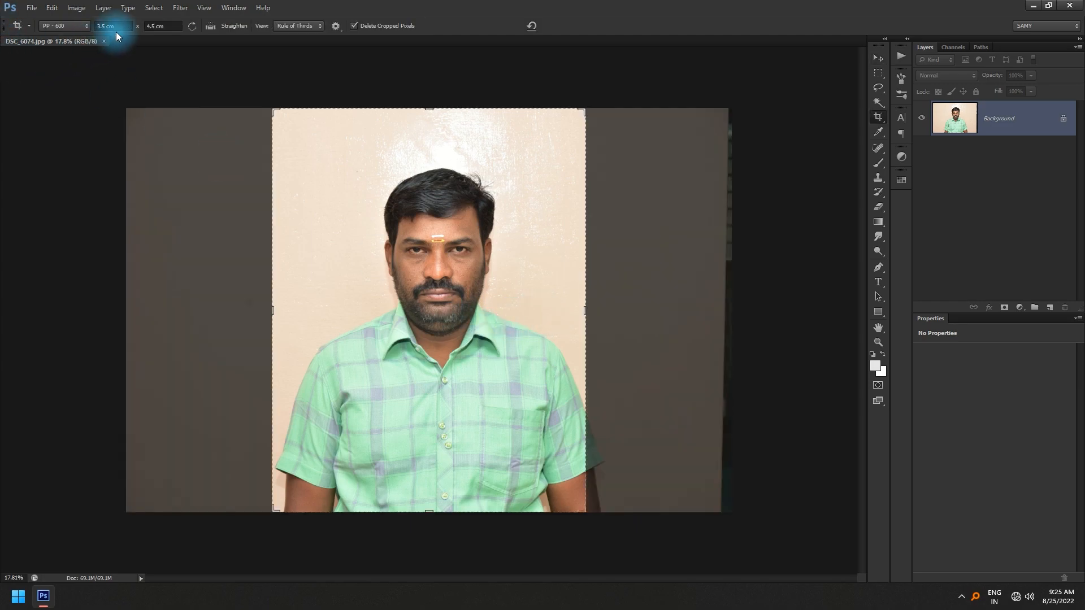
click(169, 28)
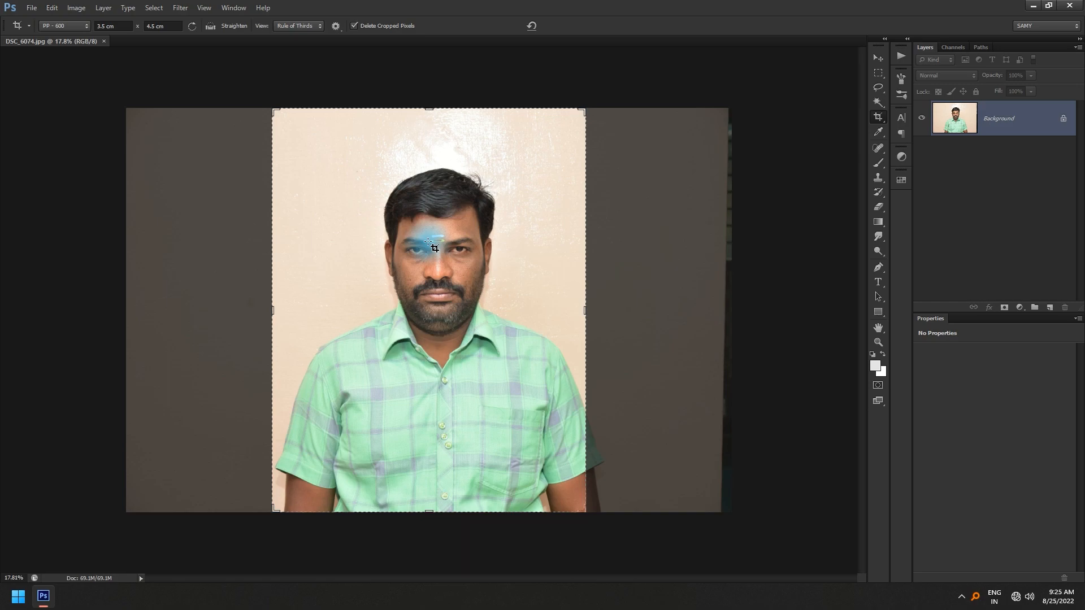
drag(315, 138, 560, 446)
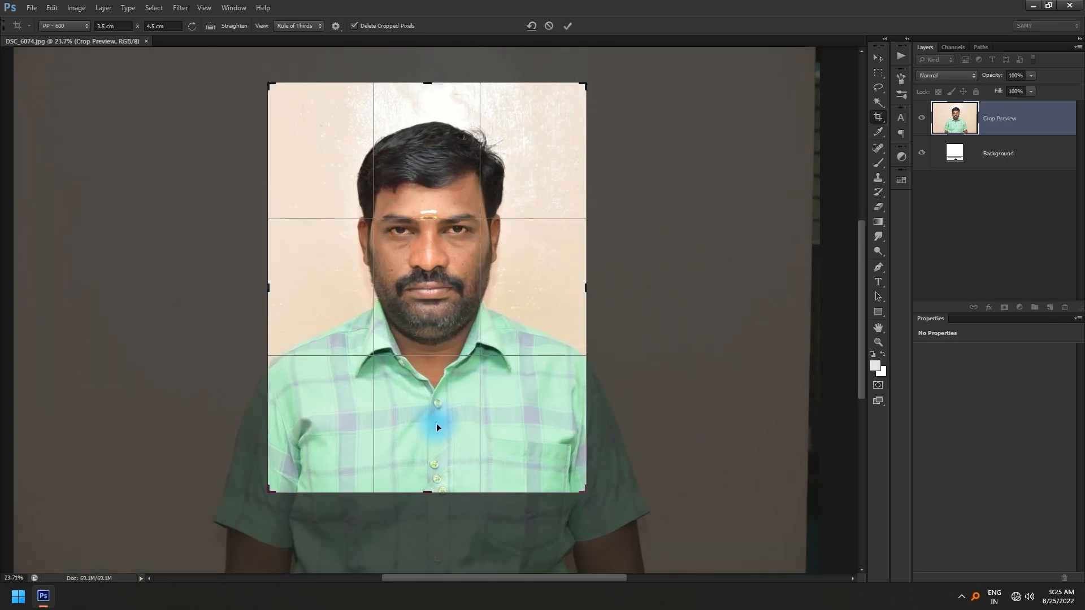
mouse_move(427, 493)
mouse_down()
mouse_move(427, 535)
mouse_move(436, 482)
mouse_up()
drag(441, 412, 448, 394)
drag(426, 482, 452, 453)
Nudge the photo inside the crop frame to adjust the space above the head.
key(Left)
key(Left)
key(Left)
key(Down)
key(Down)
key(Down)
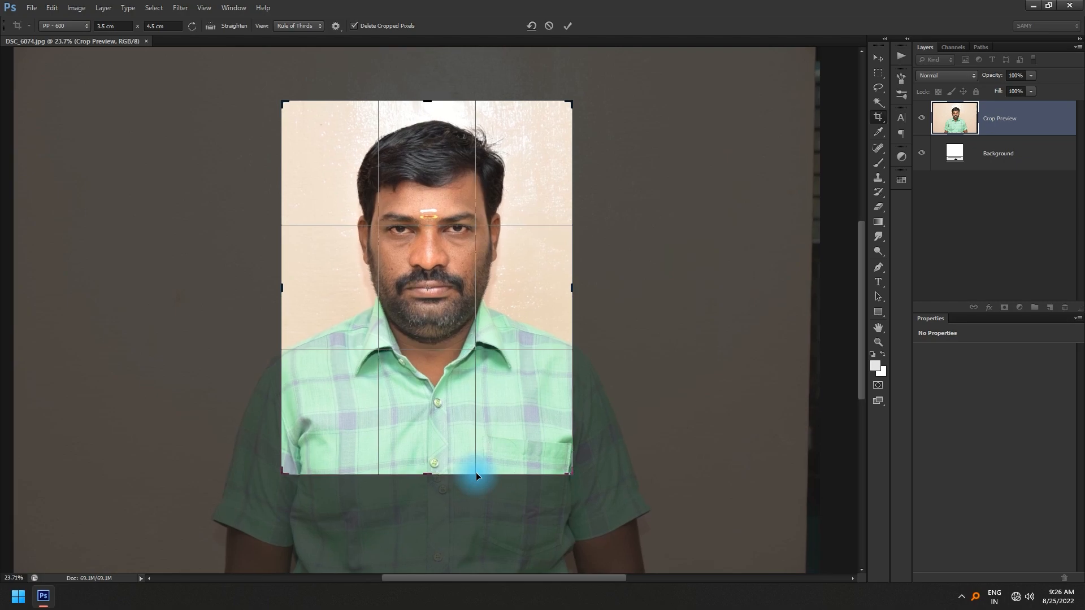
key(Up)
key(Up)
key(Up)
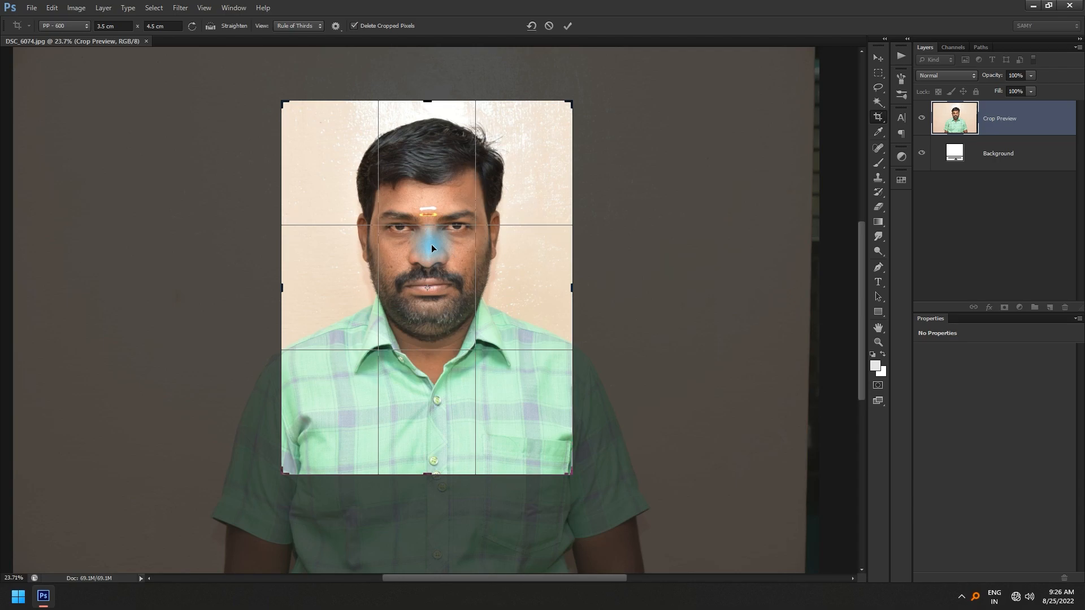
Centre the face horizontally in the crop frame with small sideways shifts and apply the crop.
key(shift+Left)
key(shift+Left)
key(shift+Left)
key(shift+Left)
key(shift+Left)
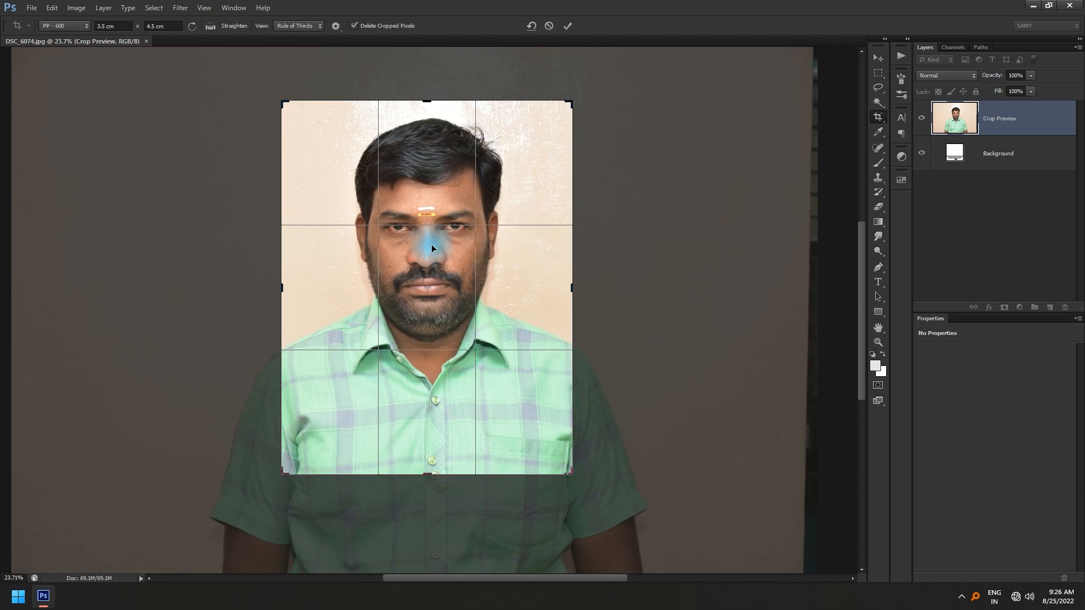
key(shift+Right)
key(shift+Right)
key(shift+Right)
key(ctrl)
key(shift+Right)
key(shift+Right)
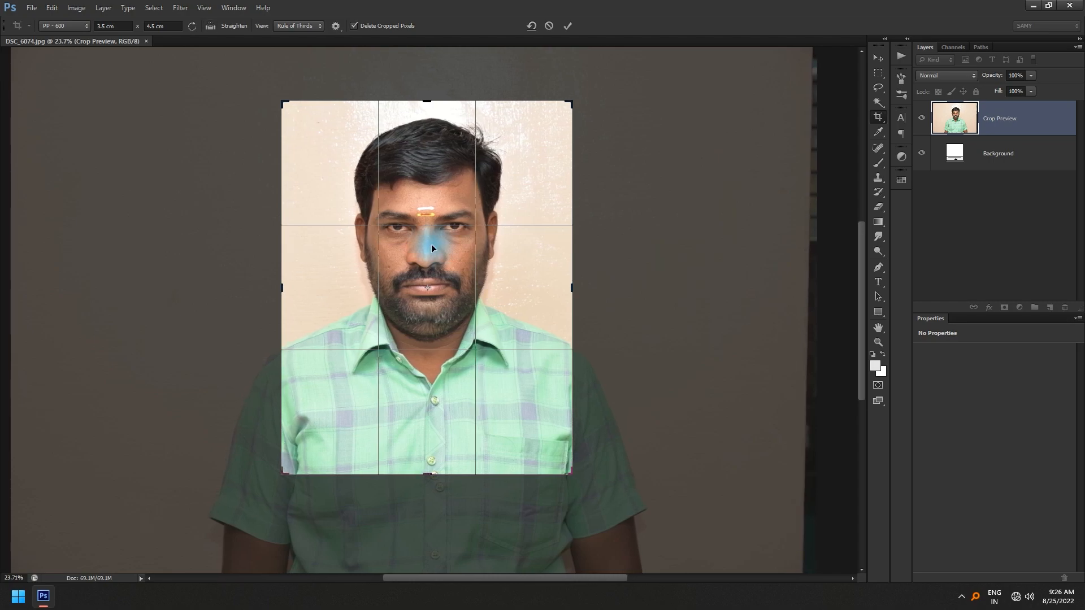
key(shift+Left)
key(shift+Right)
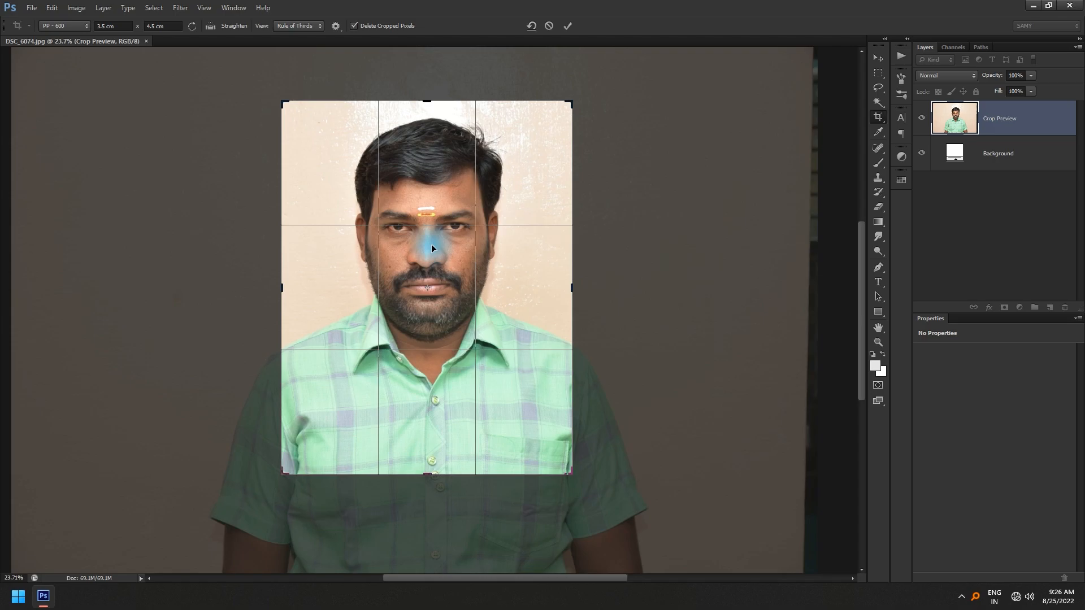
key(Return)
key(ctrl+0)
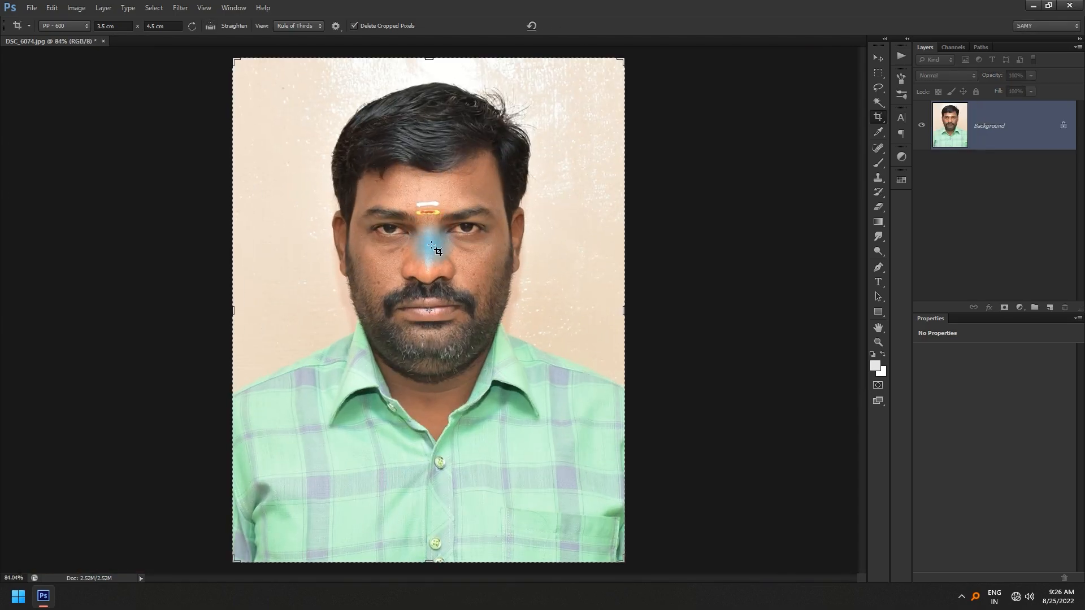
Prepare the Pen tool in Path mode with the Combine Shapes path operation.
key(v)
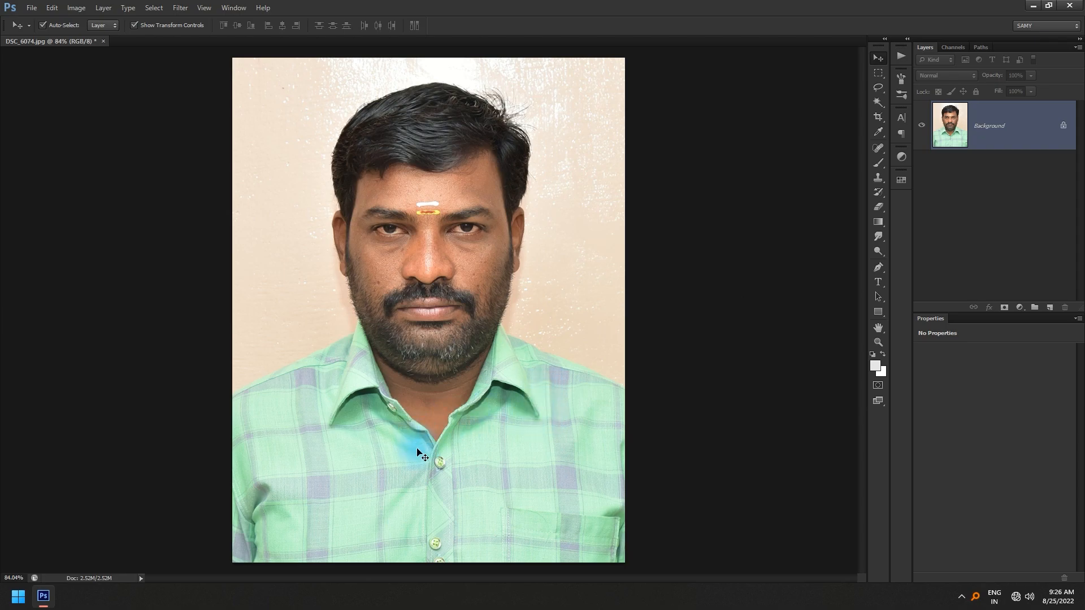
key(p)
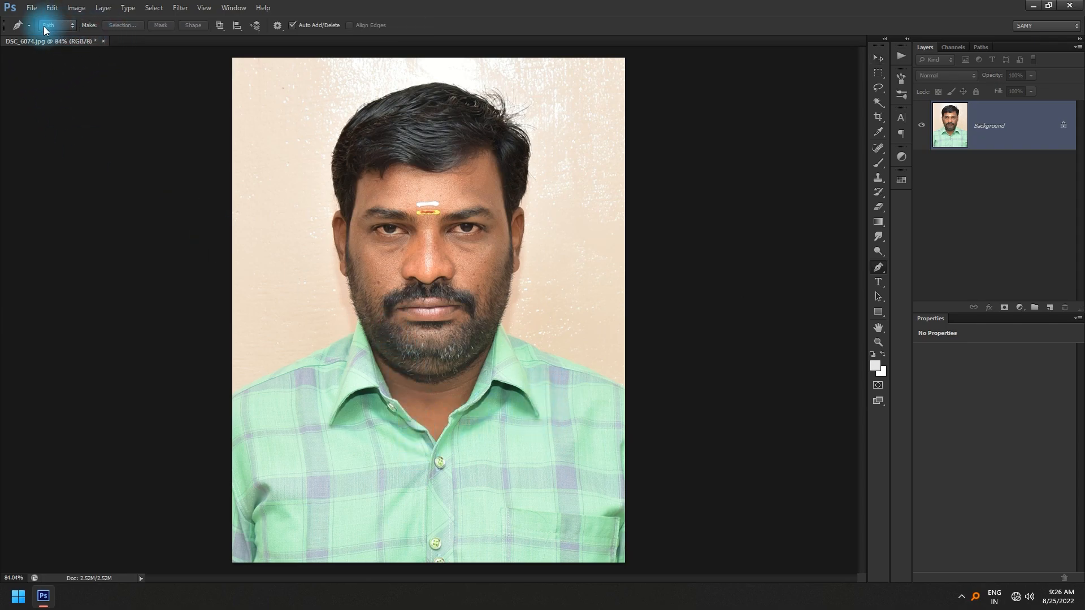
click(218, 26)
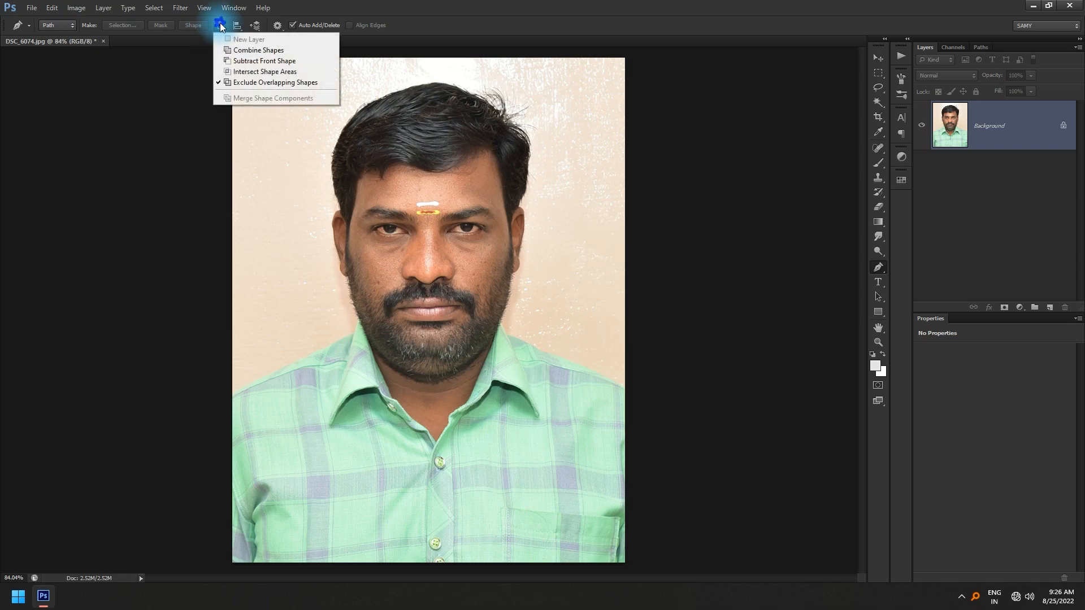
click(262, 51)
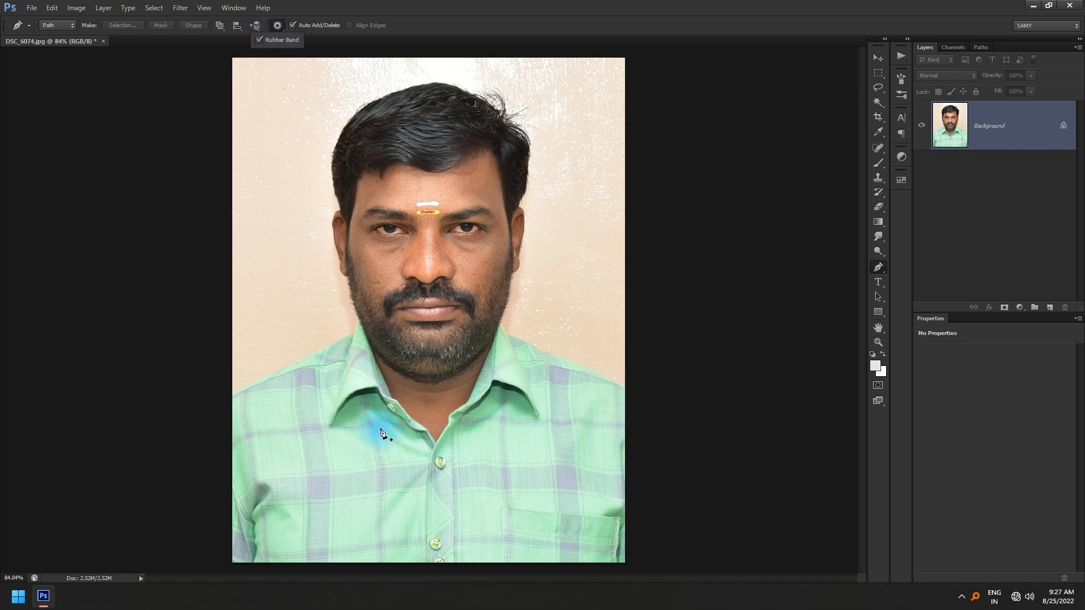
drag(225, 388, 312, 441)
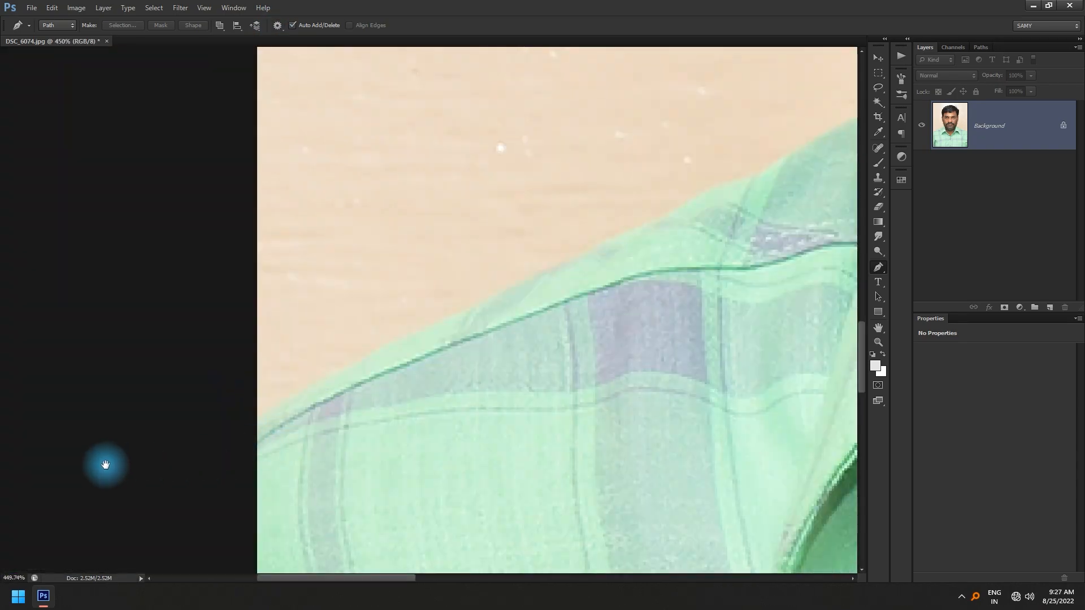
drag(115, 463, 89, 393)
key(Tab)
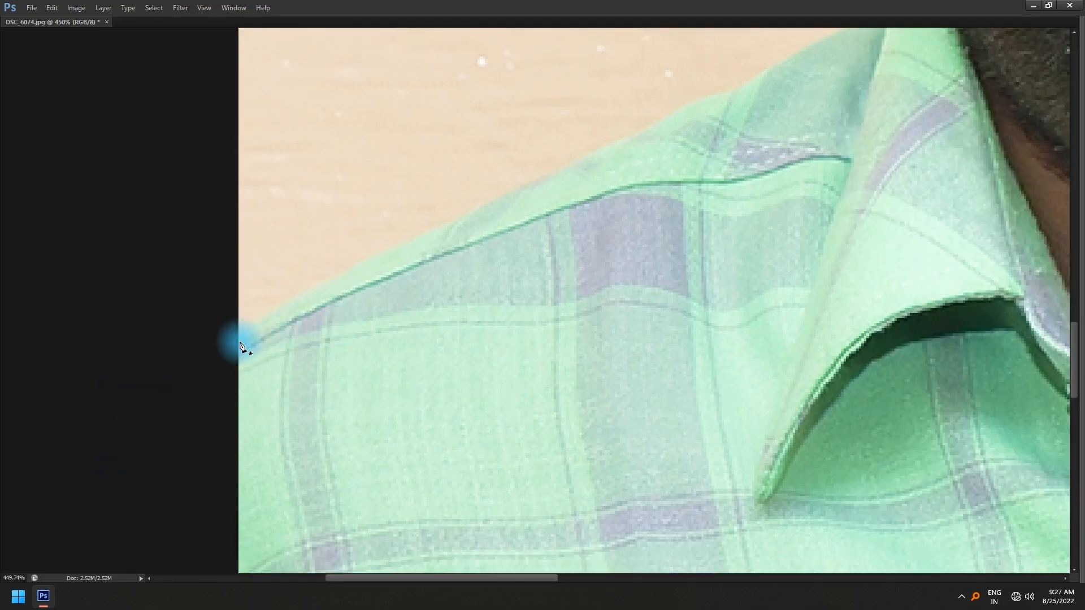
key(Tab)
key(ctrl+0)
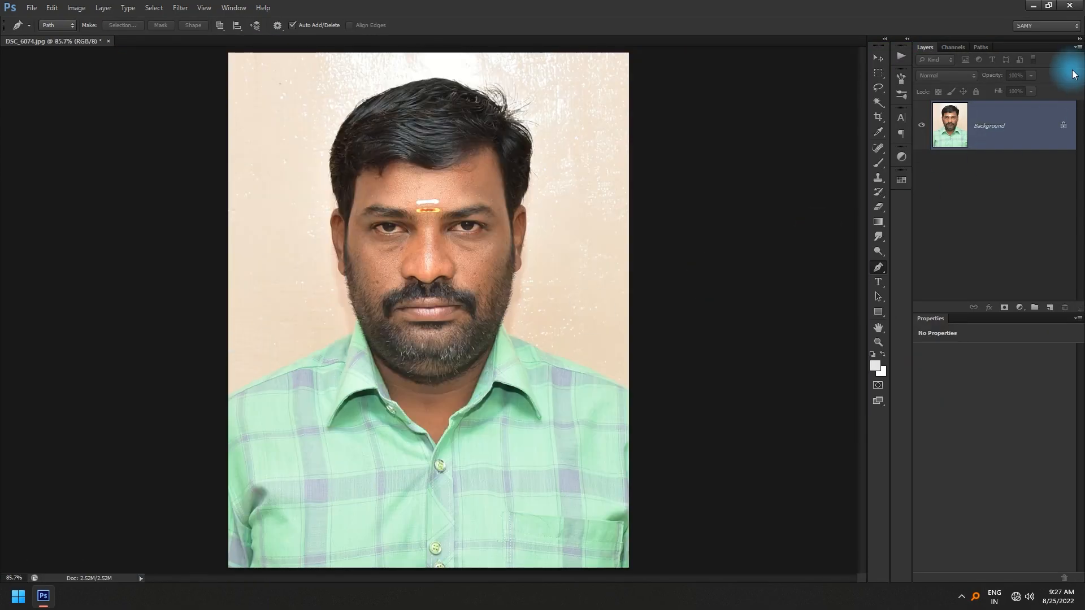
Duplicate the background layer and draw a pen path from the photo's left edge along the shoulder, collar and beard to the earlobe.
key(ctrl+j)
drag(210, 390, 235, 452)
drag(121, 450, 269, 376)
click(267, 361)
drag(522, 231, 485, 278)
click(547, 237)
click(620, 205)
drag(620, 205, 634, 235)
drag(595, 197, 616, 343)
drag(599, 202, 573, 192)
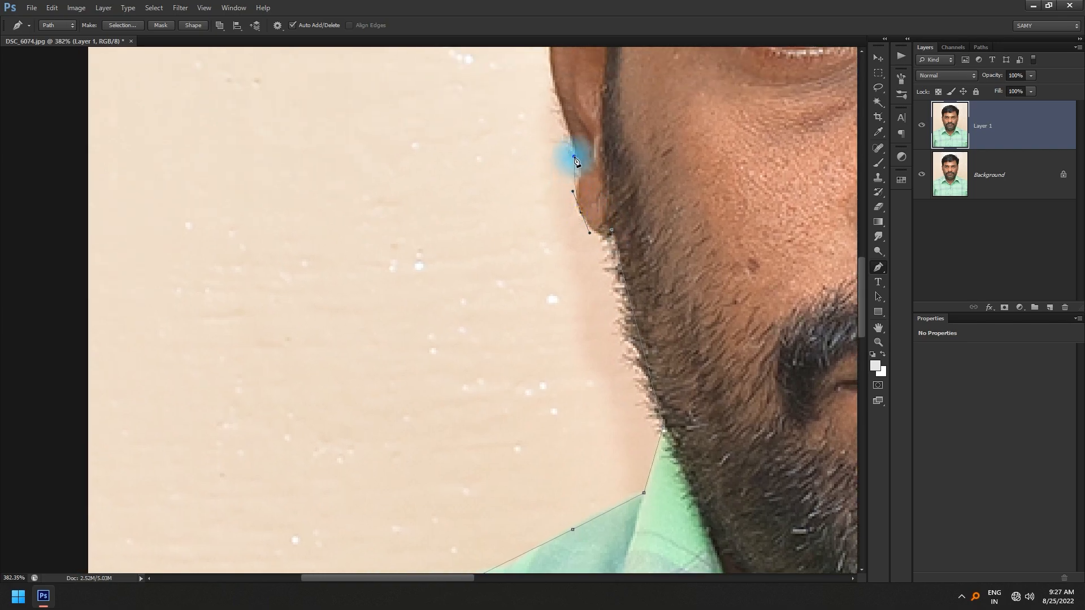
Continue the pen path up around the ear on the photo's left side and along the side hair towards the crown.
click(576, 152)
drag(576, 151, 568, 126)
drag(545, 69, 577, 158)
drag(569, 111, 580, 195)
drag(591, 150, 606, 324)
click(622, 134)
click(615, 281)
click(597, 243)
drag(571, 152, 619, 185)
drag(678, 83, 606, 252)
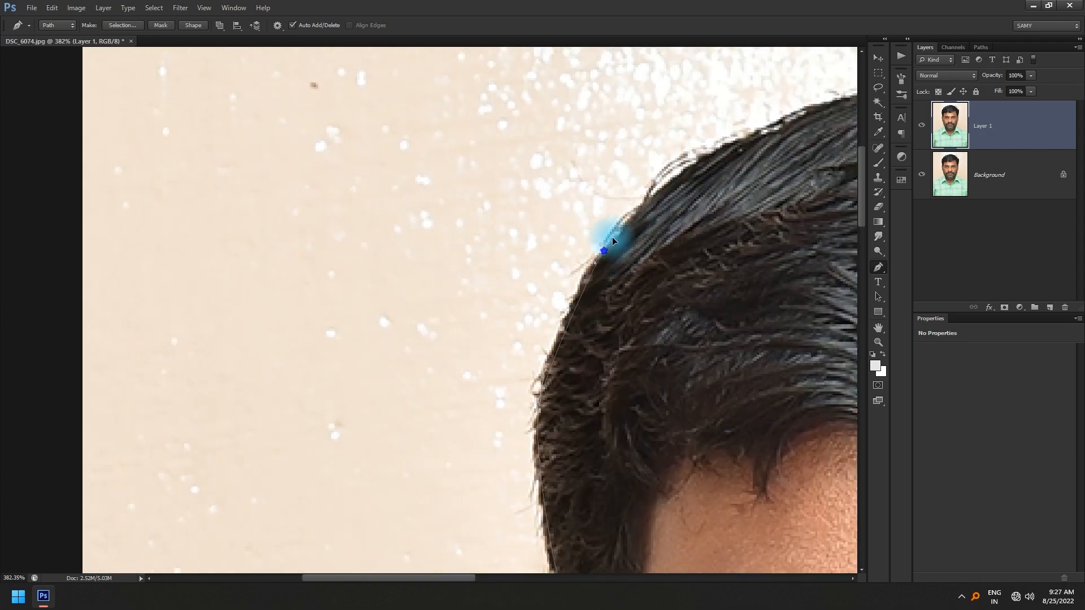
Extend the pen path over the top of the hair and down to the hair edge on the photo's right side.
drag(663, 157, 356, 290)
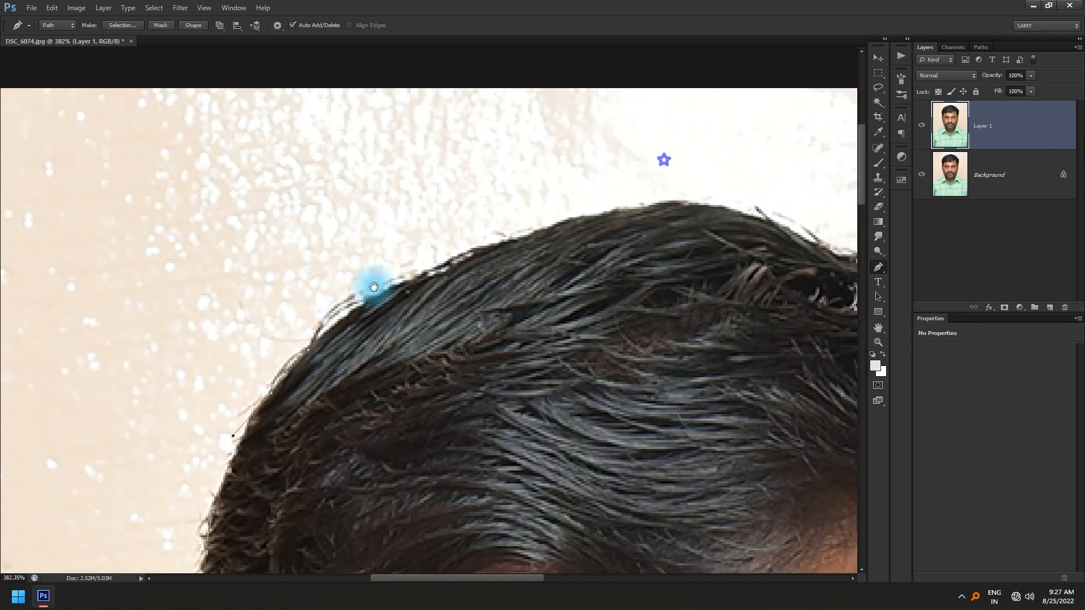
drag(424, 278, 363, 255)
drag(519, 225, 601, 242)
drag(756, 305, 629, 236)
drag(663, 280, 681, 294)
drag(765, 366, 699, 199)
click(700, 232)
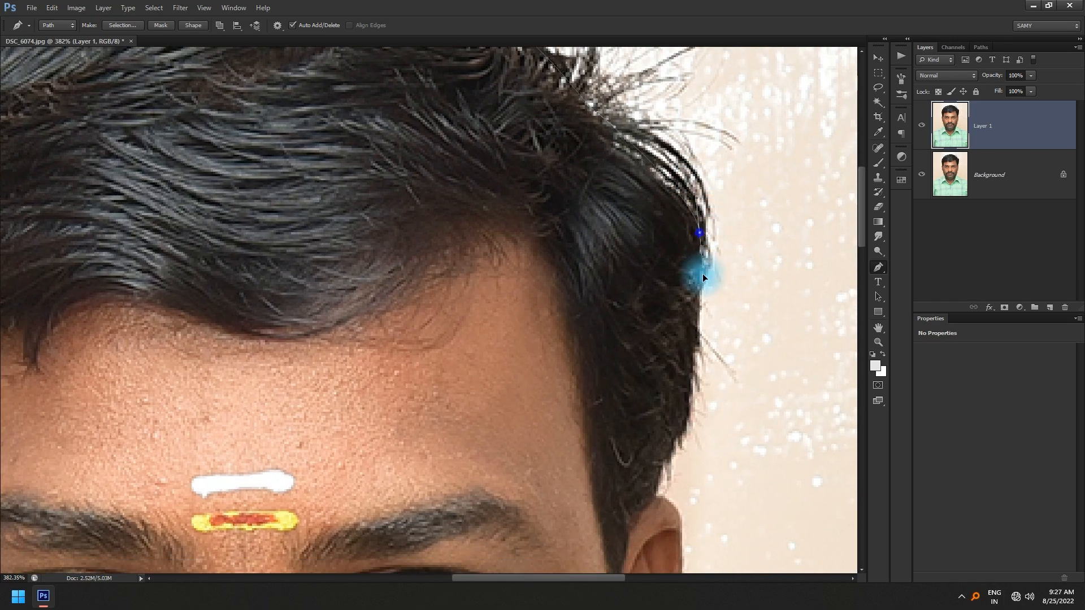
Trace the pen path down the side hair on the photo's right to the top of the ear.
click(687, 408)
drag(685, 417, 684, 431)
mouse_move(646, 468)
mouse_down()
mouse_move(647, 315)
mouse_move(656, 331)
mouse_move(642, 234)
mouse_up()
click(655, 340)
click(658, 252)
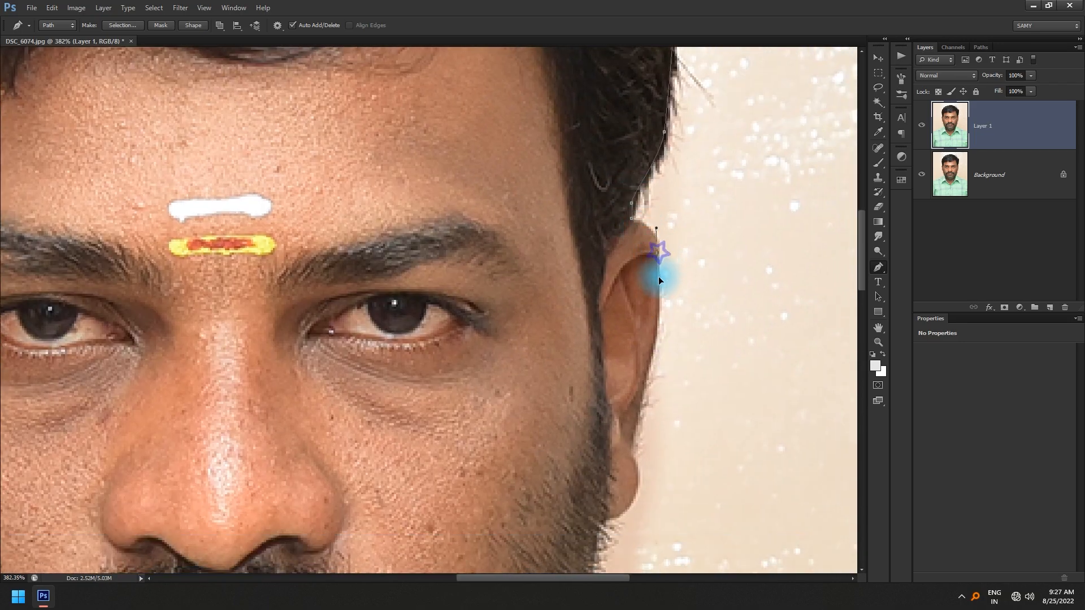
Continue the pen path down the outer edge of the ear on the photo's right and around its earlobe.
click(656, 356)
drag(644, 387, 643, 394)
drag(637, 441, 628, 294)
click(622, 305)
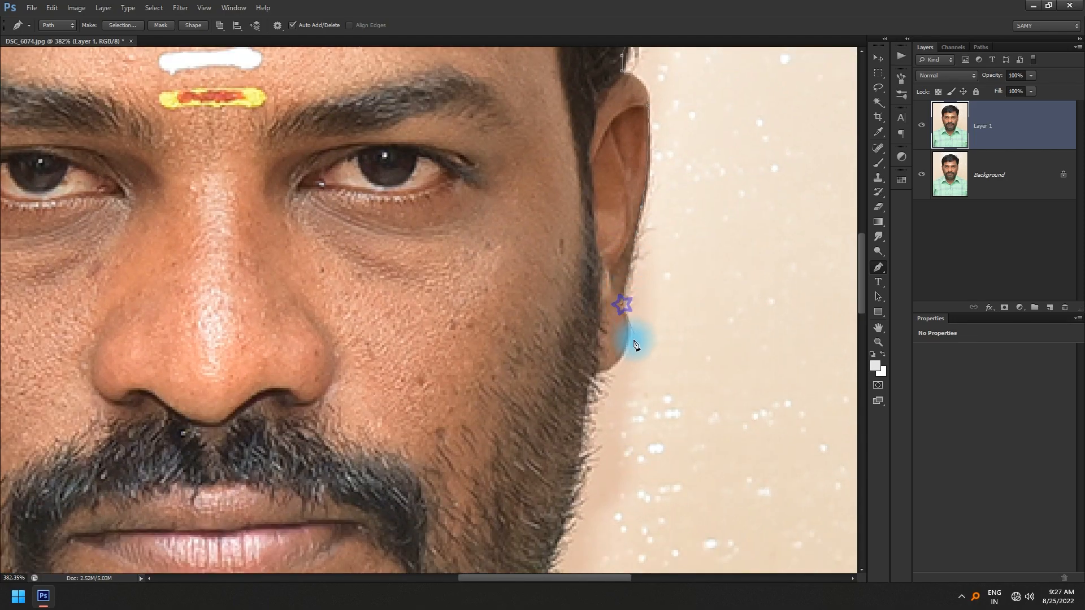
drag(626, 347, 621, 358)
click(604, 370)
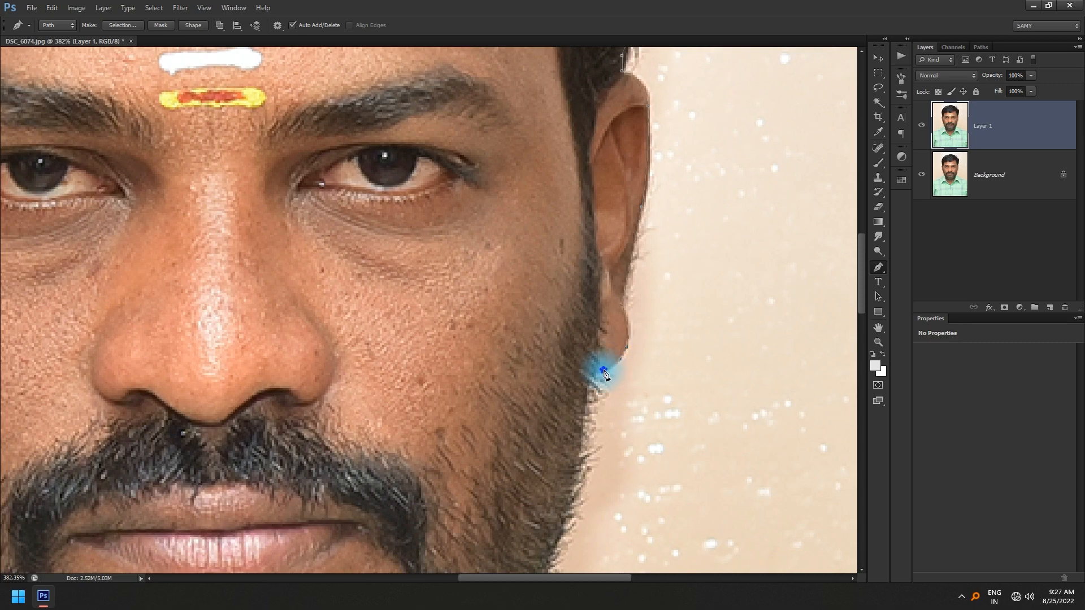
Trace the pen path from the earlobe down the beard edge to the shirt collar on the photo's right.
click(593, 375)
mouse_move(568, 468)
mouse_down()
mouse_move(594, 289)
mouse_move(622, 282)
mouse_move(617, 231)
mouse_up()
click(611, 205)
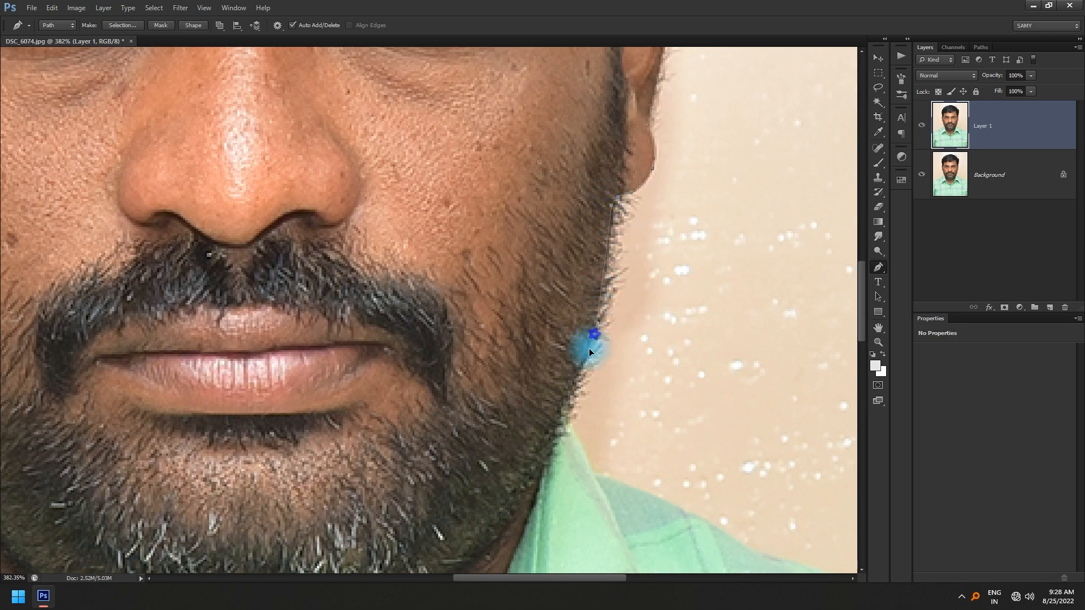
click(565, 415)
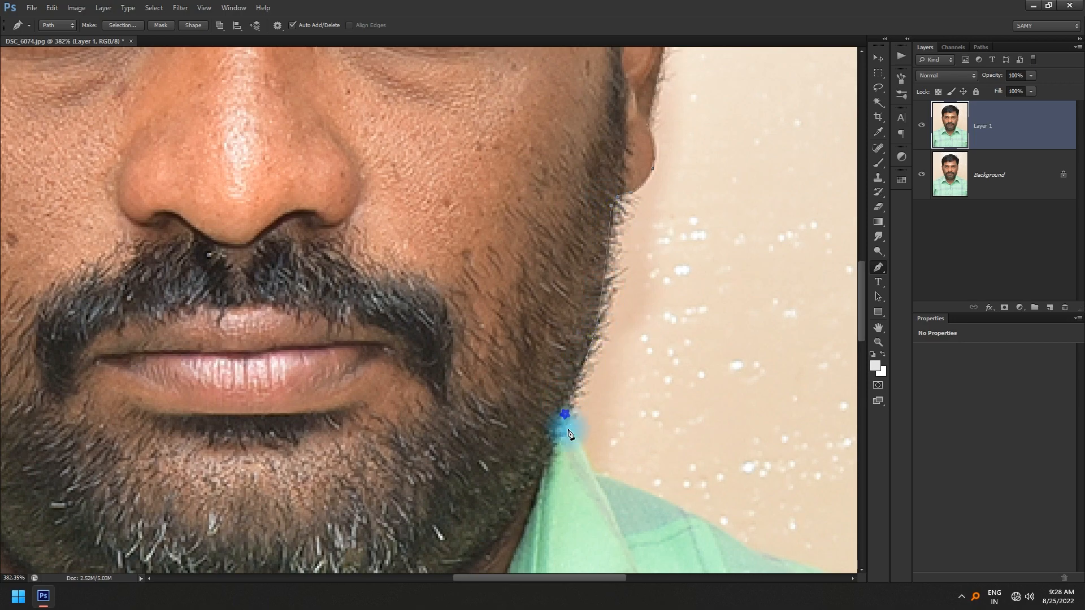
Extend the pen path over the collar and along the shoulder to just beyond the photo's right edge.
click(598, 472)
scroll(605, 477, down, 4)
scroll(605, 477, right, 2)
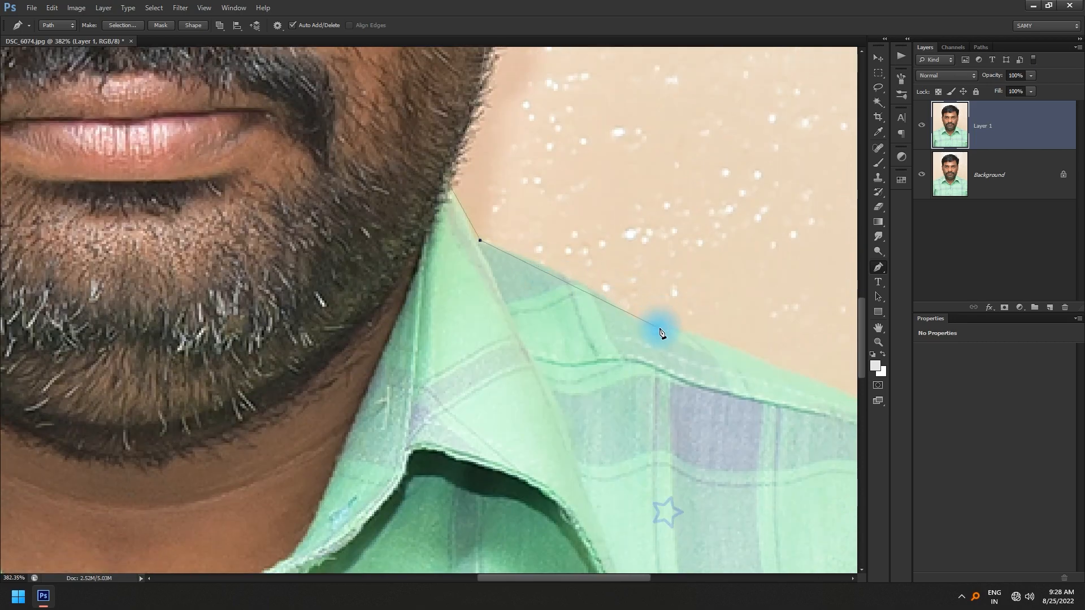
click(658, 329)
drag(724, 347, 519, 245)
click(695, 322)
drag(782, 375, 640, 244)
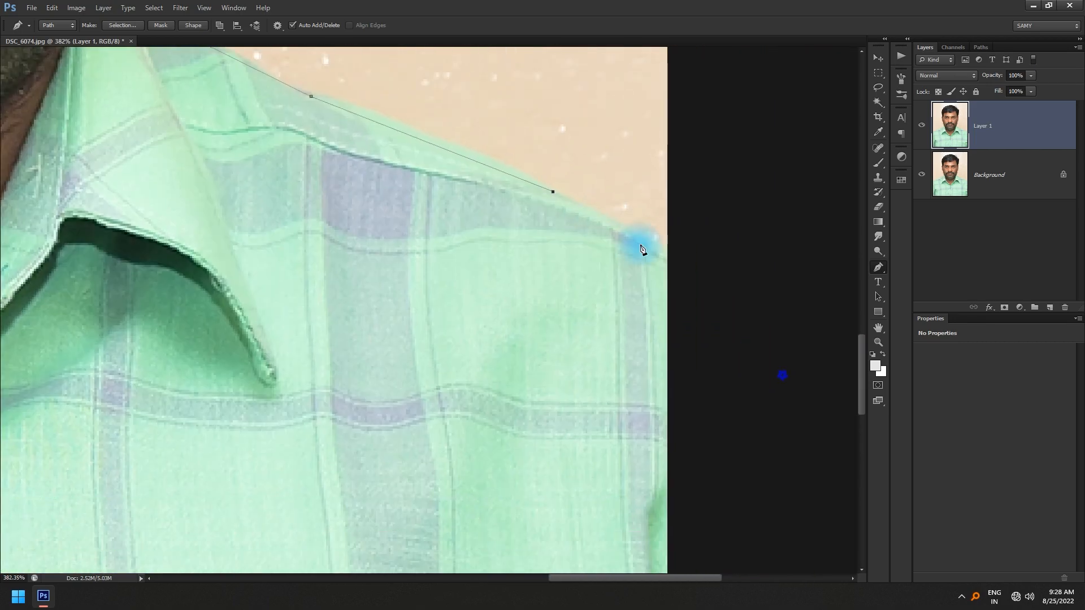
scroll(693, 266, down, 8)
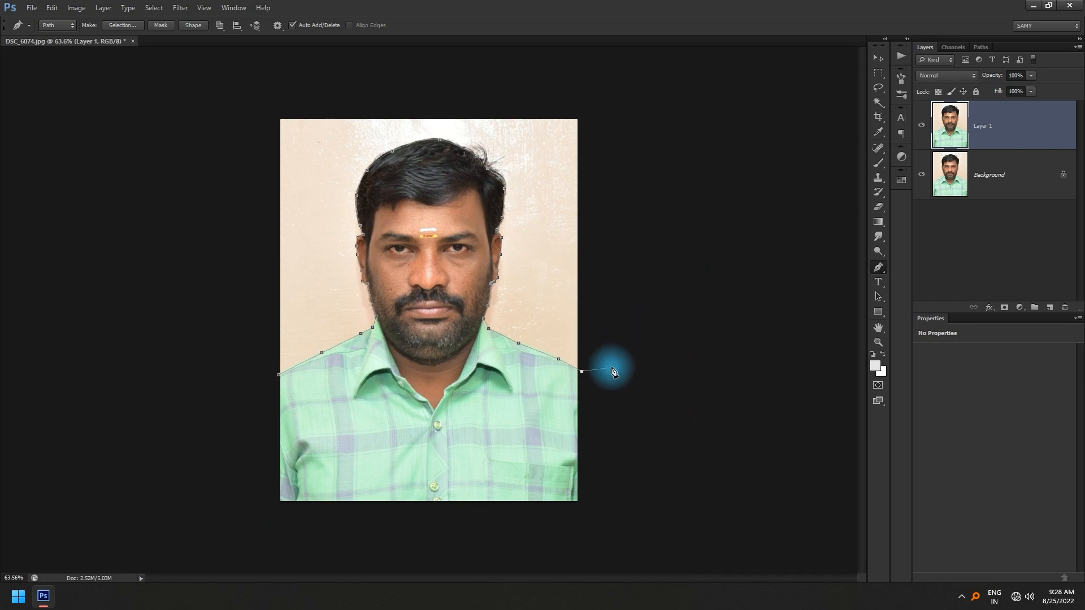
Carry the pen path around below the photo outside the canvas and close it at its starting point.
click(629, 501)
drag(599, 549, 540, 558)
drag(285, 557, 270, 546)
drag(209, 525, 202, 469)
drag(210, 430, 219, 424)
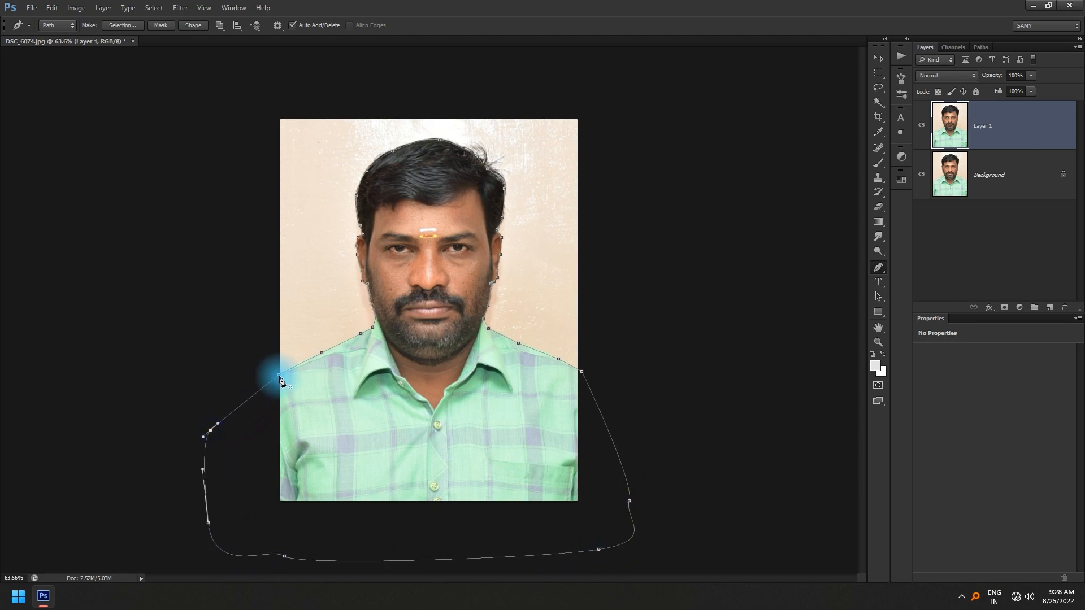
click(281, 375)
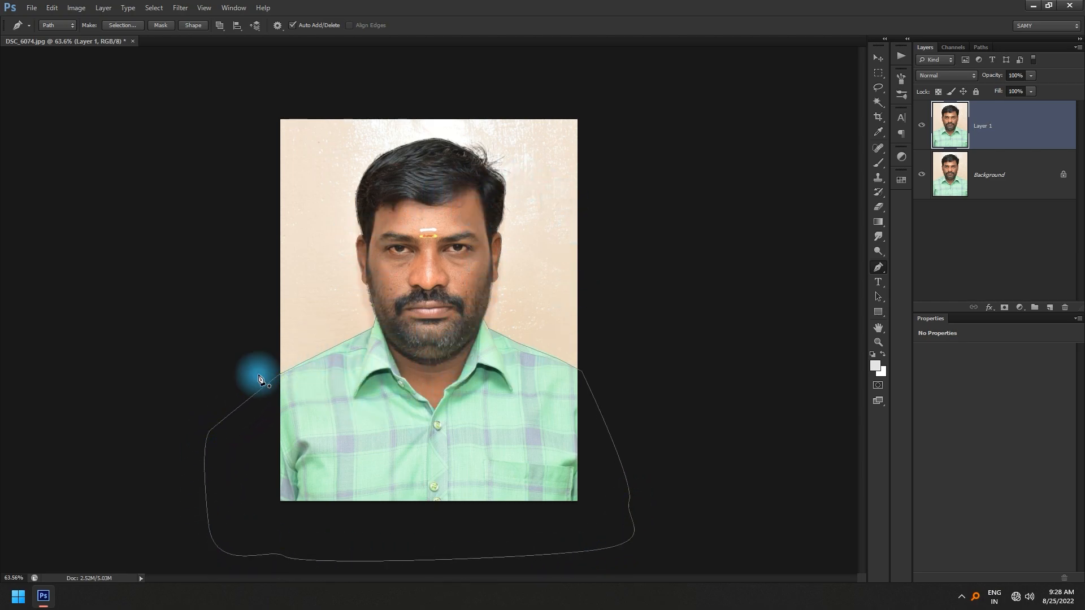
Turn the closed path into a selection and feather it by 1.2 pixels.
key(ctrl+Return)
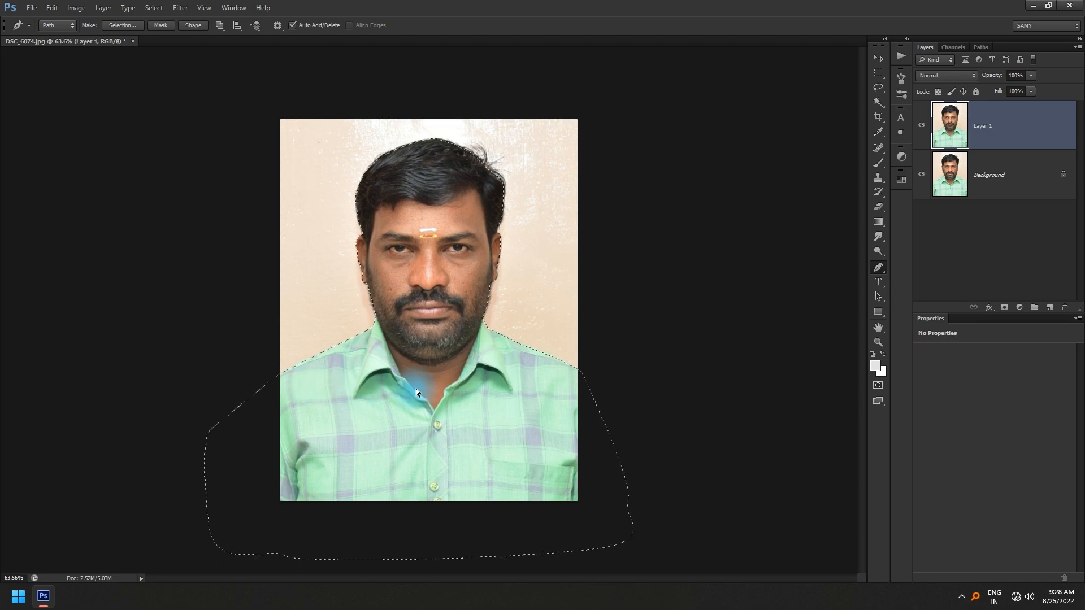
key(shift+F6)
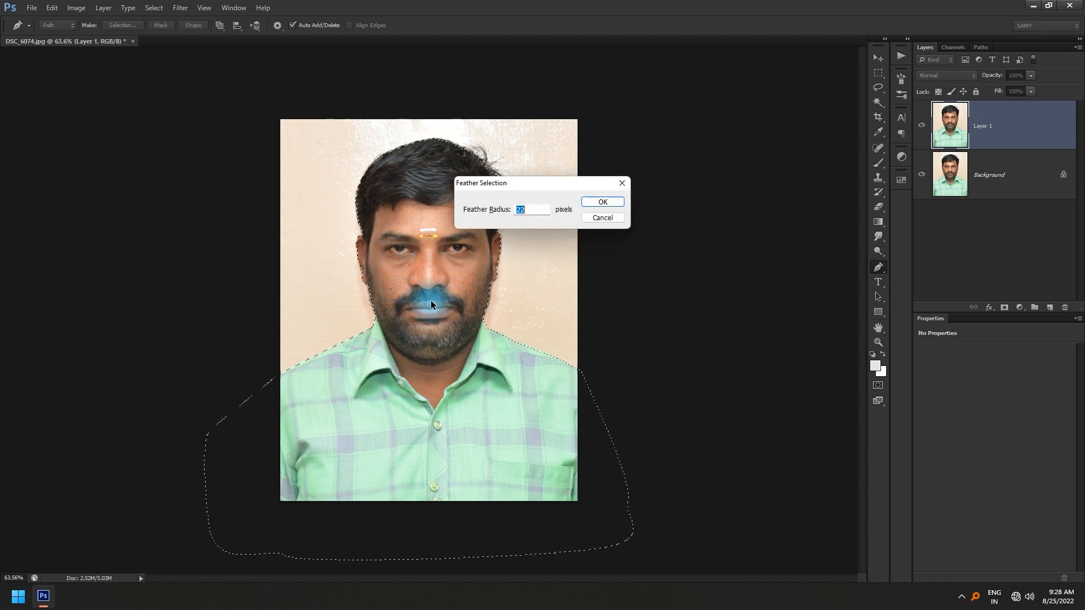
key(Return)
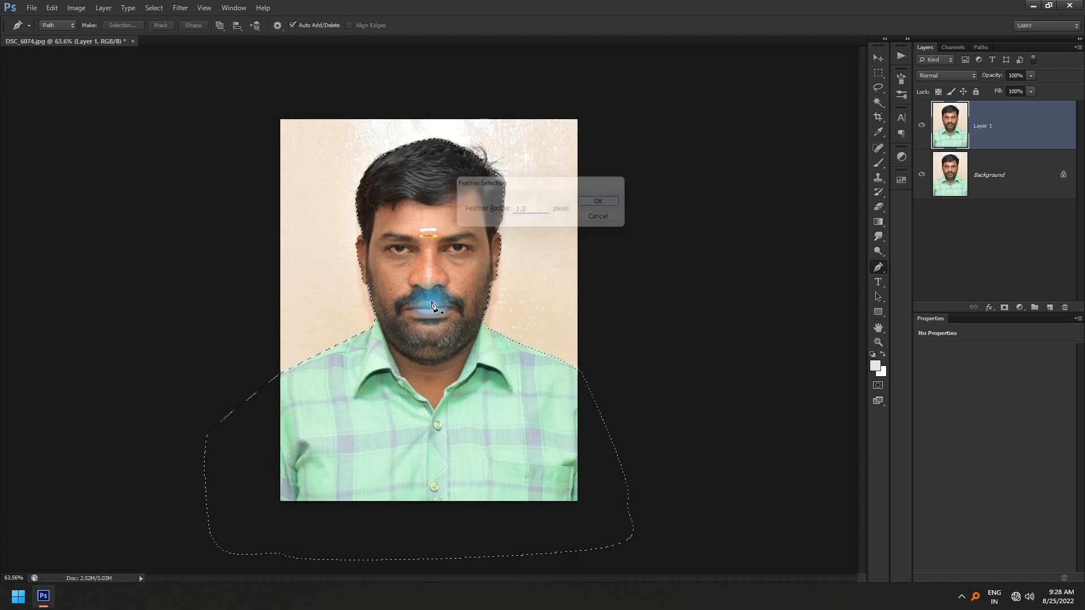
Mask Layer 1 with the selection and hide the Background layer to check the cutout's edges.
click(1005, 308)
click(922, 179)
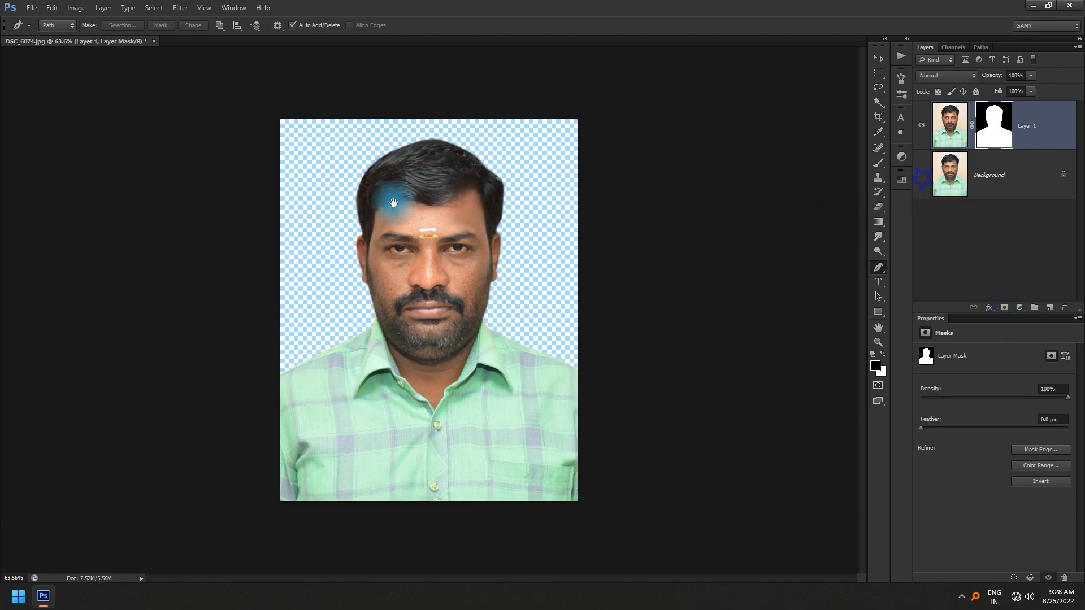
drag(401, 175, 451, 230)
drag(415, 416, 445, 192)
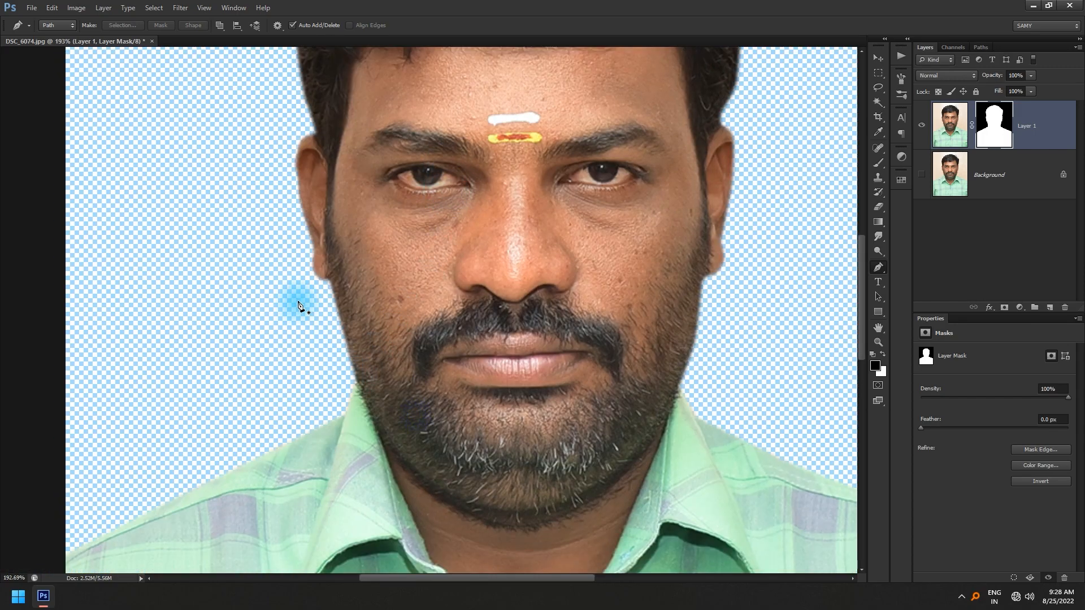
scroll(583, 311, down, 8)
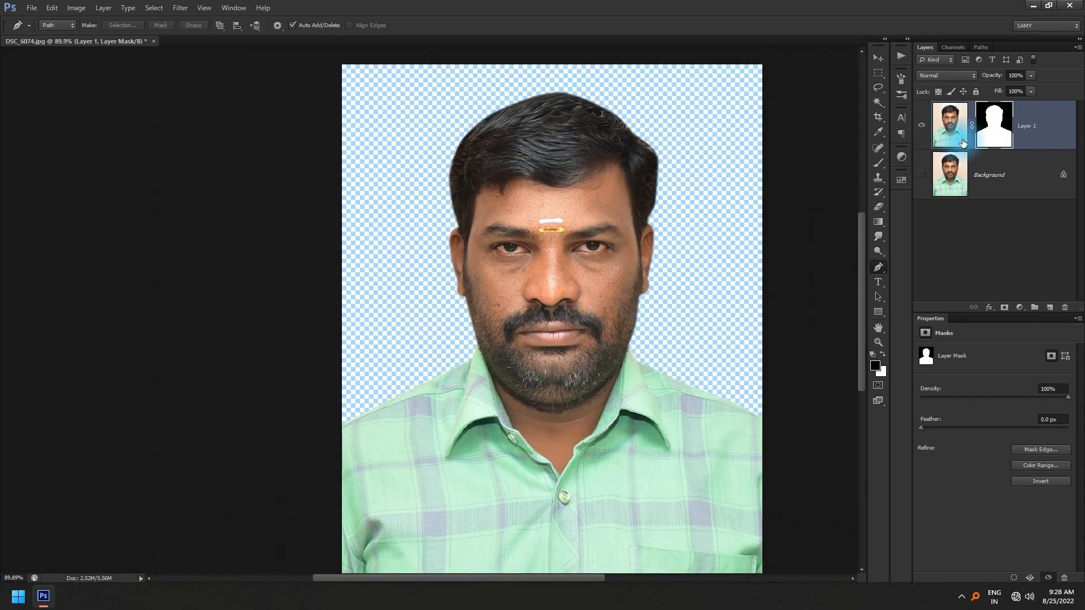
Show the Background layer again and copy a rectangular area around the hair and forehead from it to a new layer.
click(951, 175)
click(923, 179)
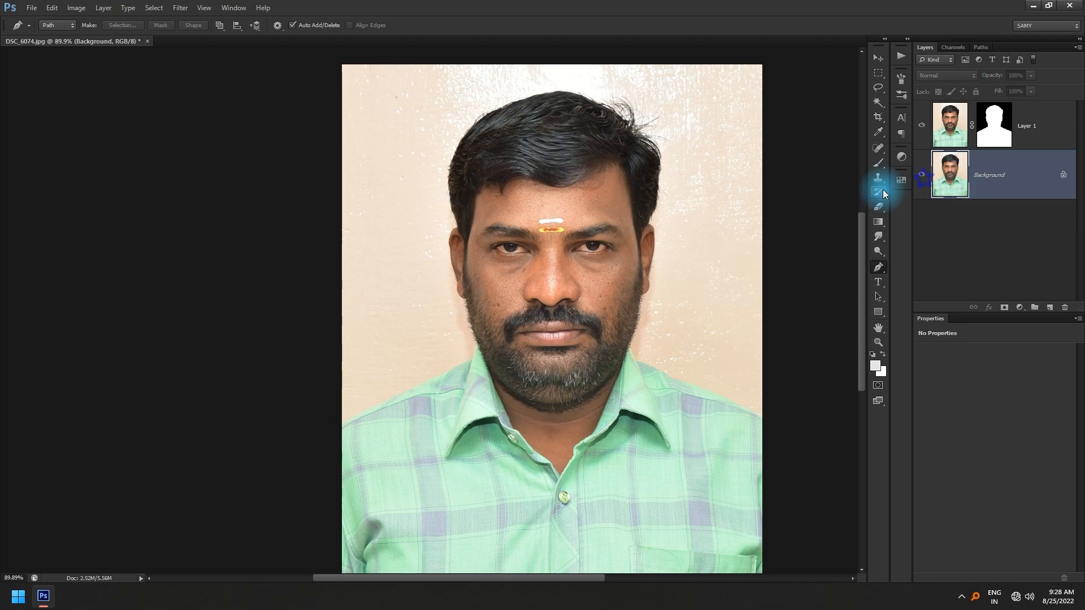
key(m)
drag(423, 72, 682, 260)
click(1033, 165)
key(ctrl+j)
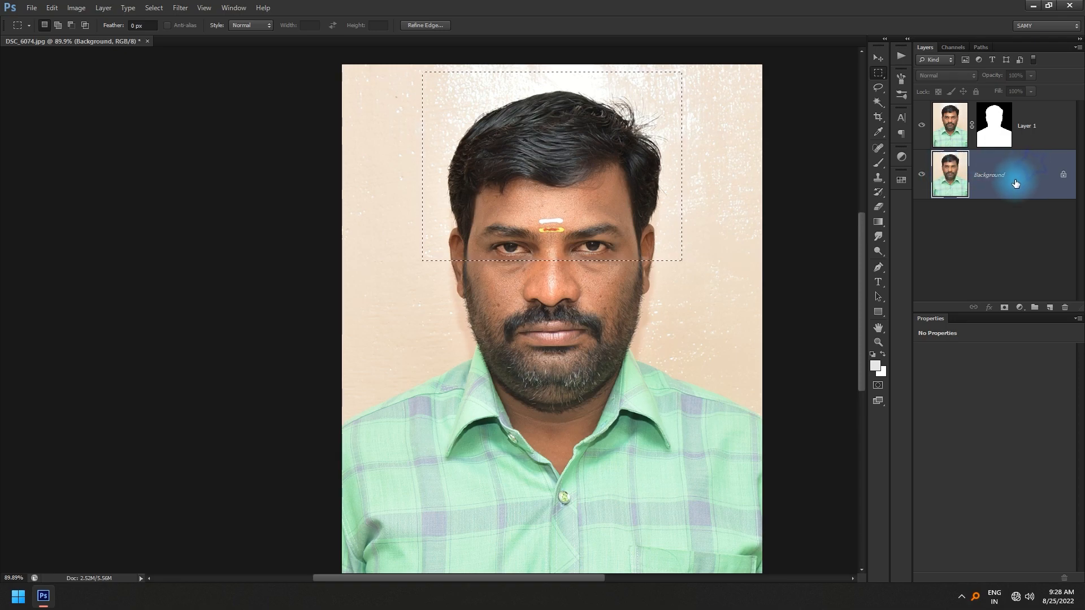
click(978, 258)
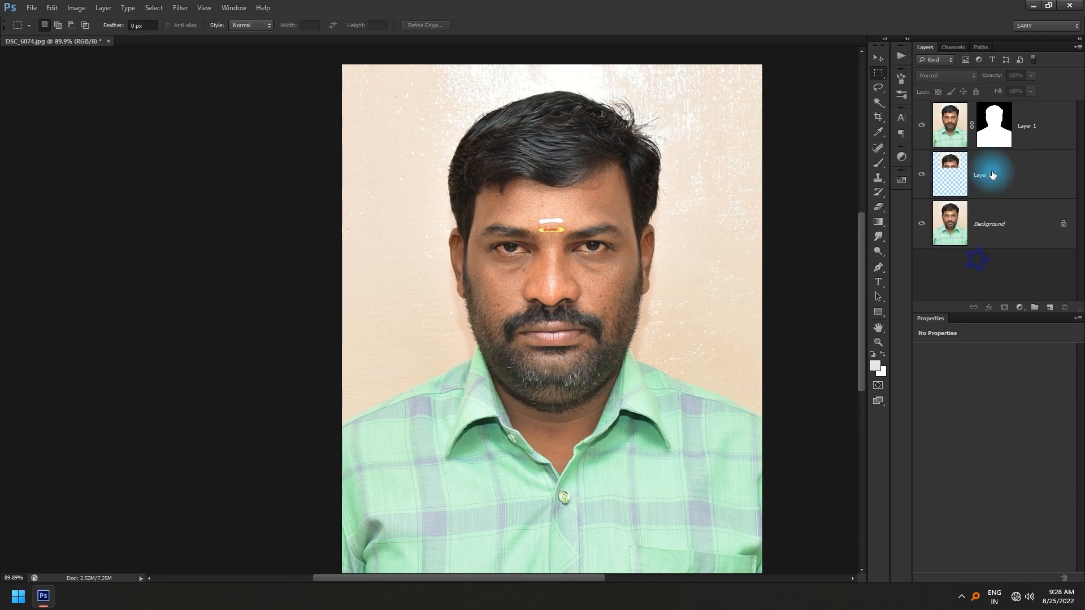
Add a Solid Color fill layer directly above the Background in C 100, M 0, Y 0, K 0.
click(990, 226)
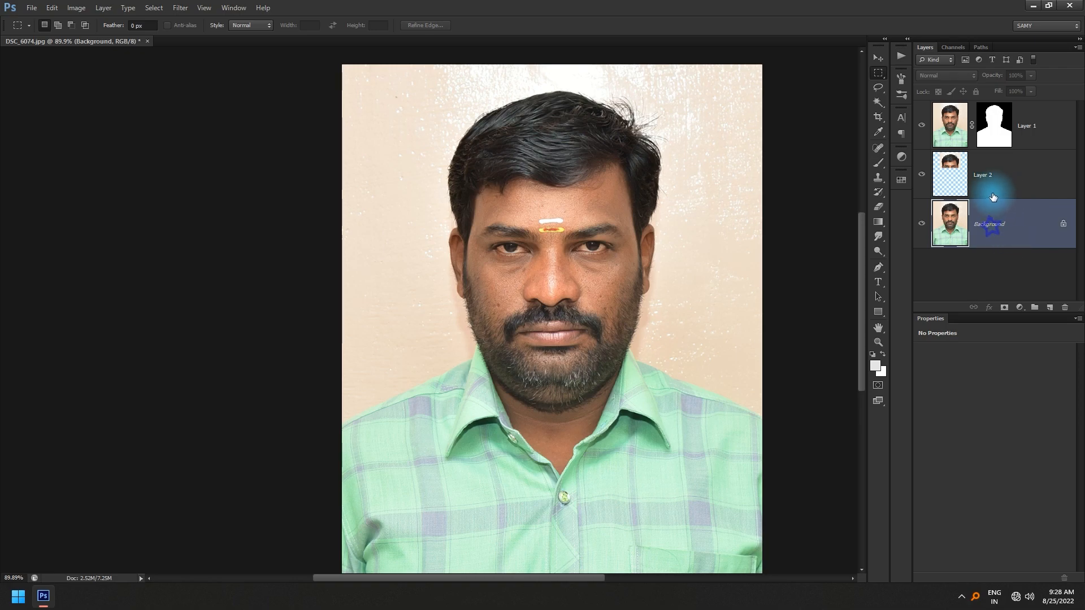
click(1020, 309)
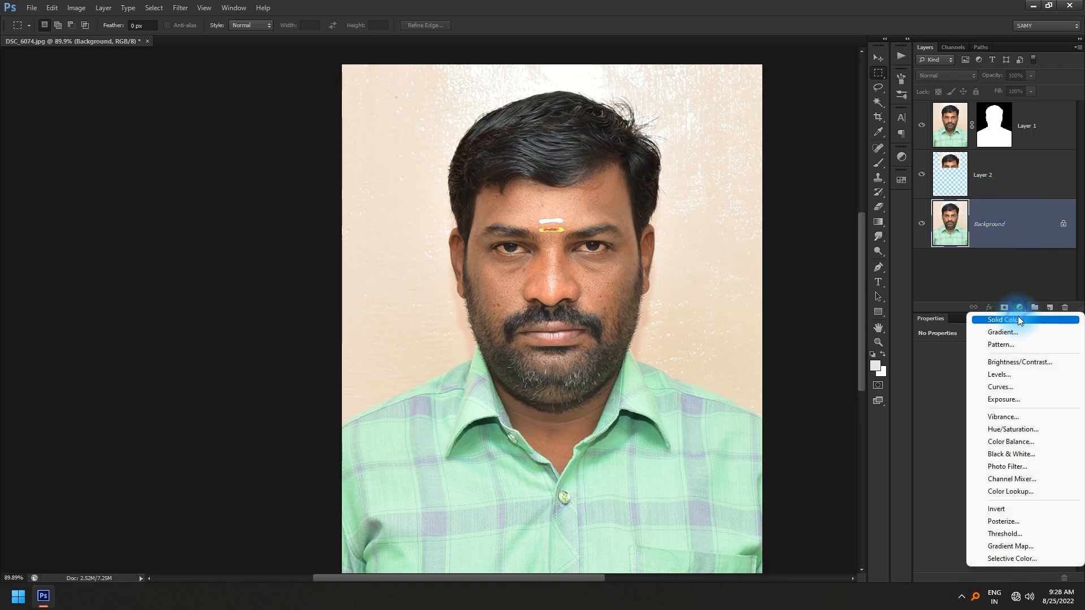
click(1019, 316)
click(761, 266)
drag(678, 132, 613, 391)
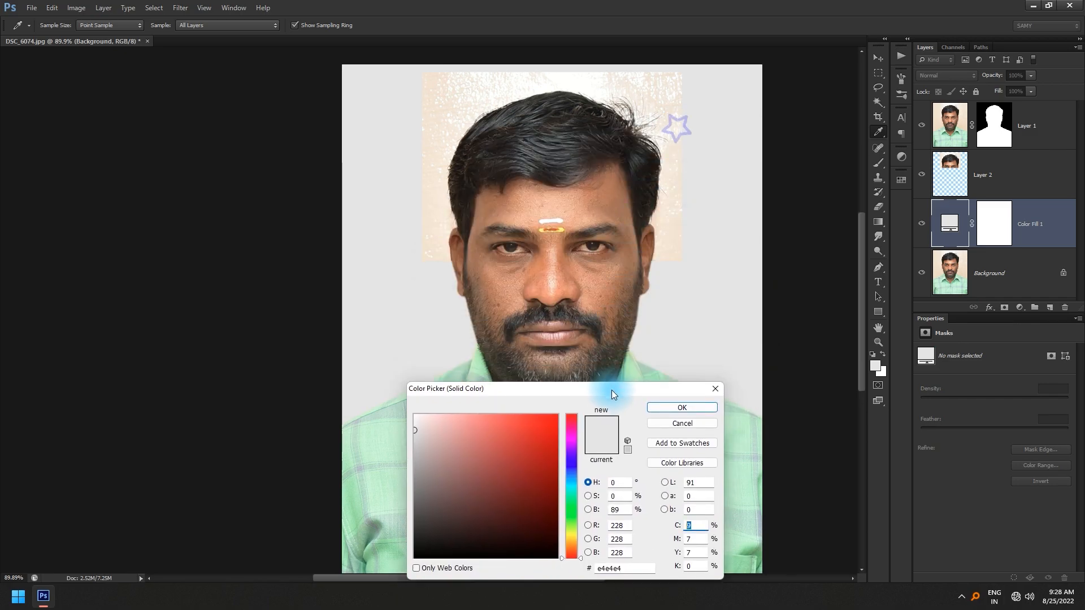
text(100)
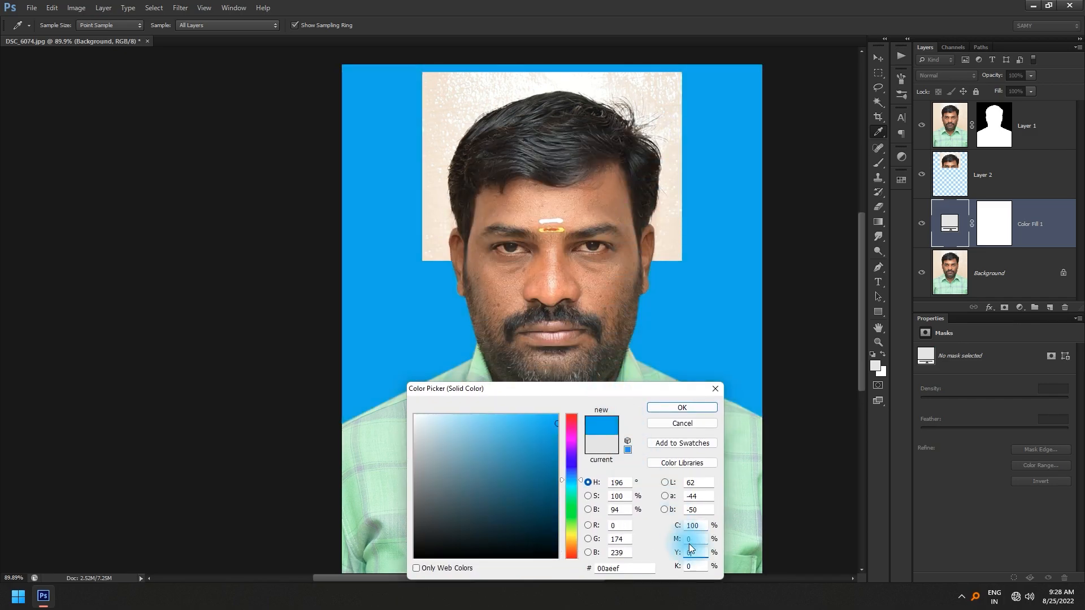
click(694, 411)
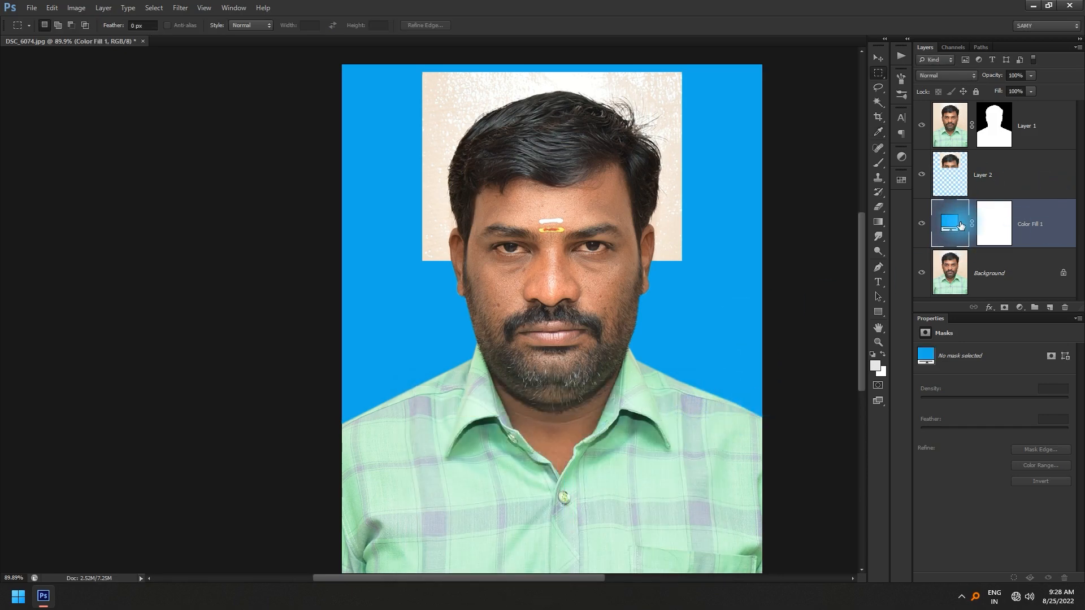
Desaturate the copied hair area on Layer 2 completely with Hue/Saturation.
scroll(695, 129, up, 5)
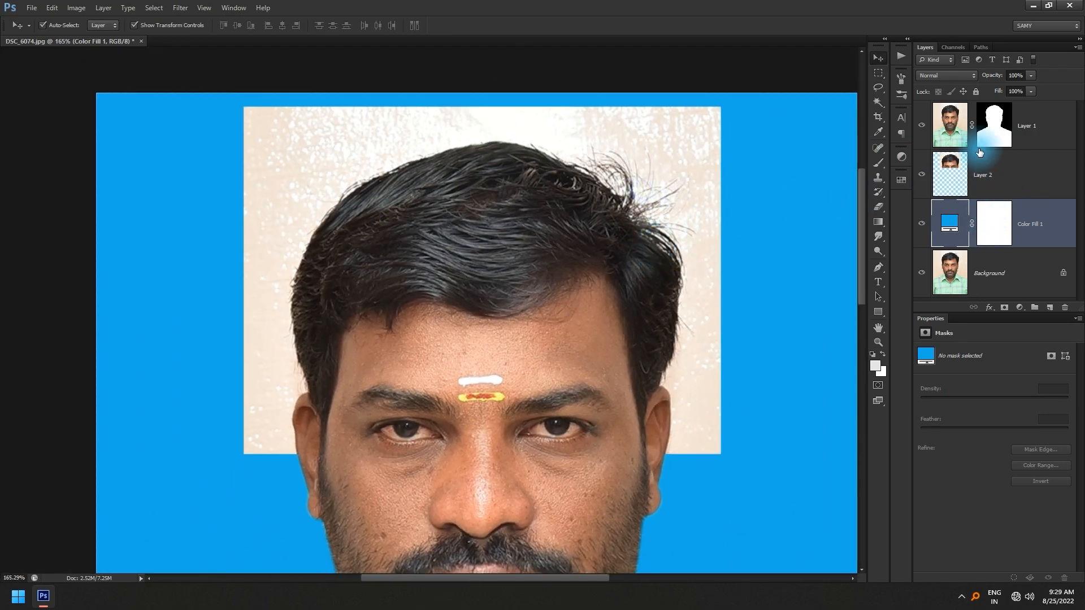
click(981, 167)
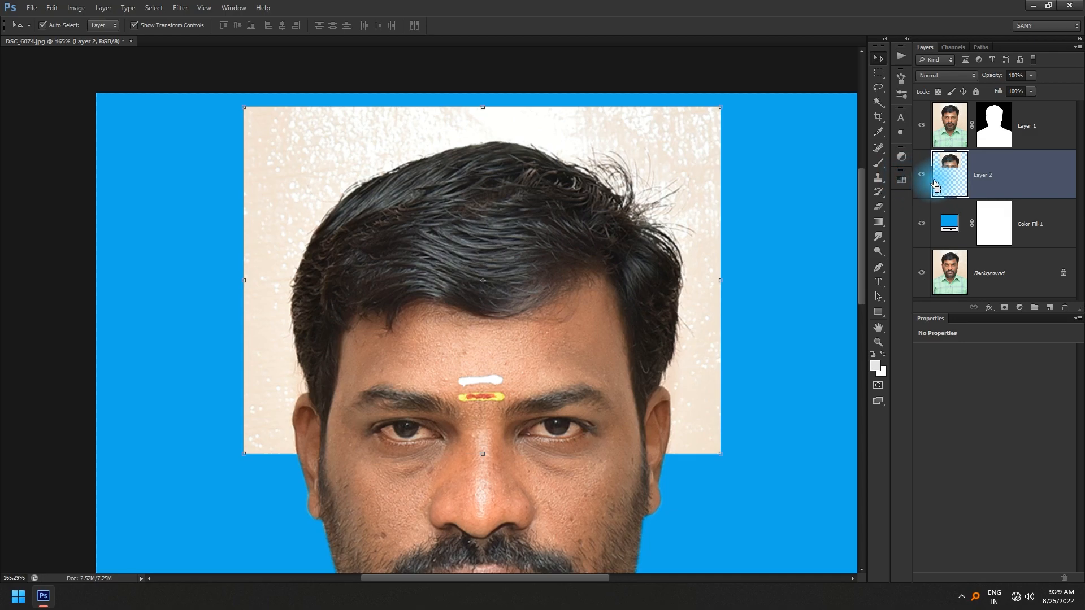
key(ctrl+u)
drag(752, 115, 607, 353)
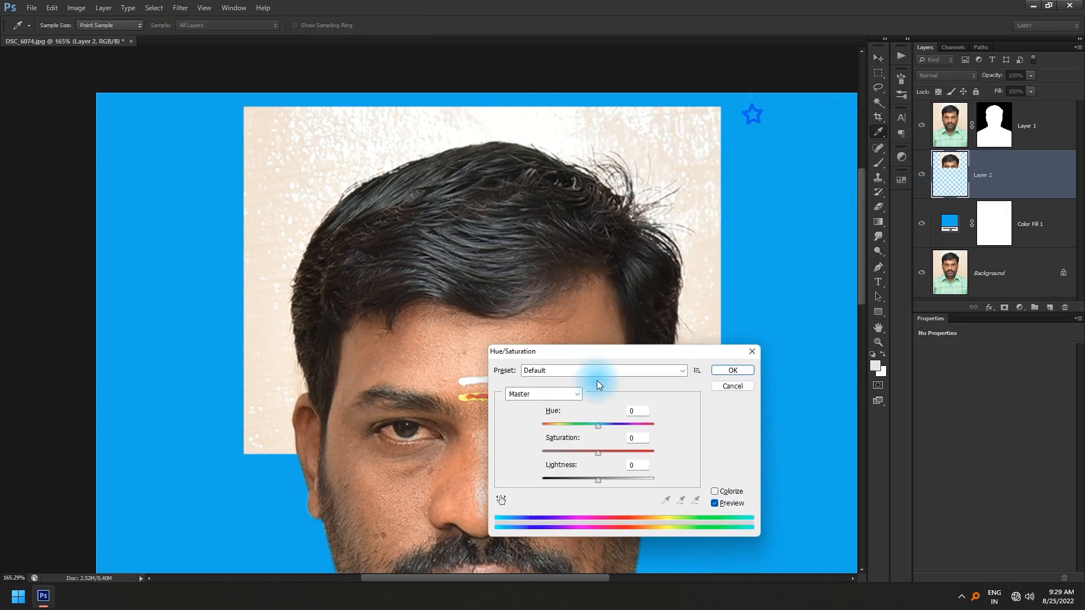
drag(580, 456, 493, 462)
click(738, 369)
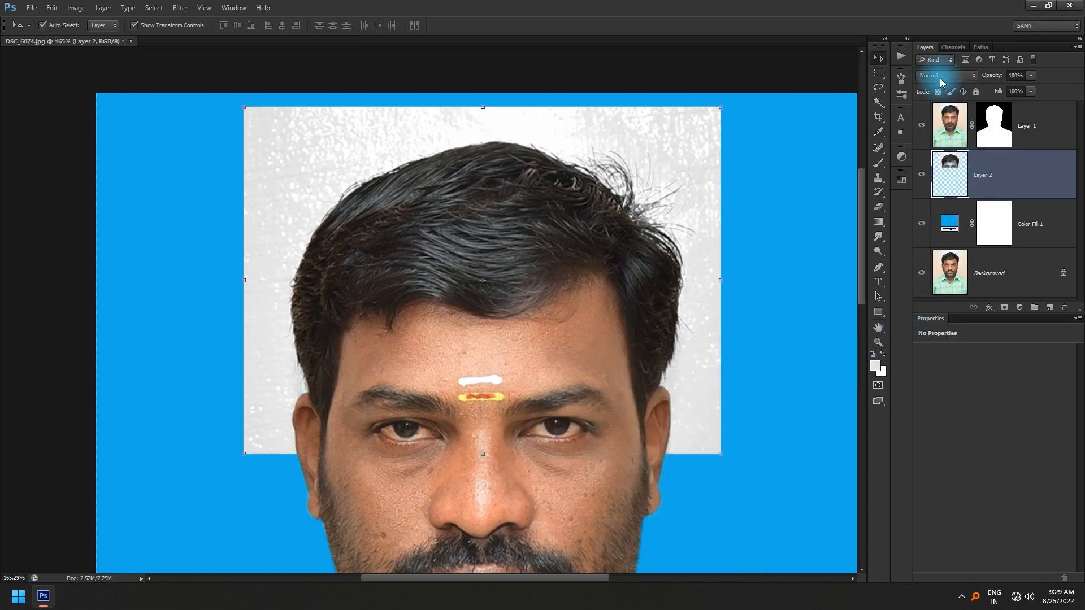
Set the blend mode of Layer 2 to Multiply.
click(941, 77)
click(1010, 166)
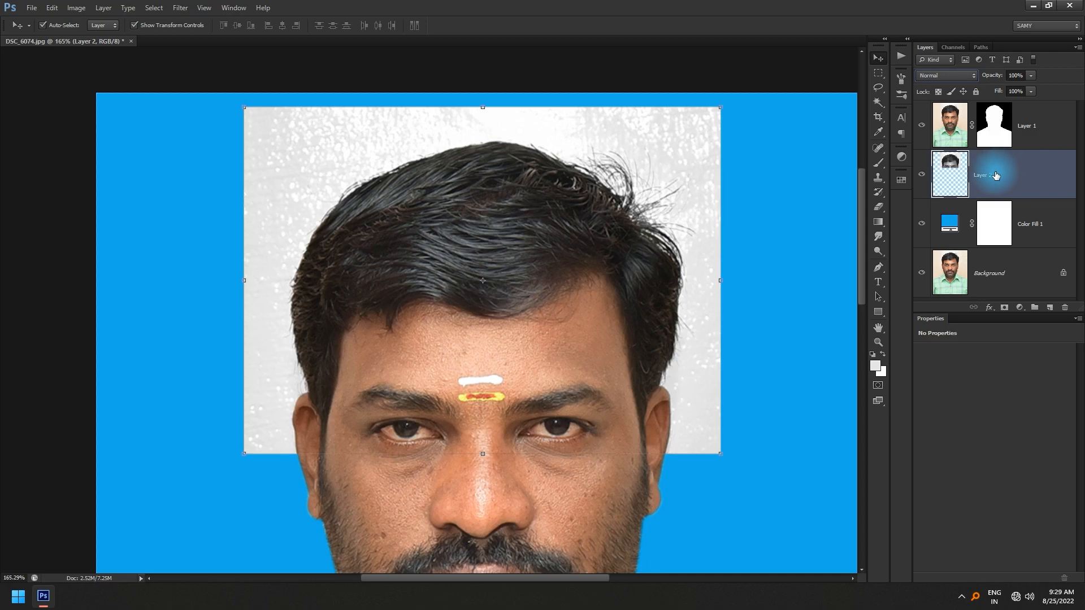
click(948, 72)
click(937, 124)
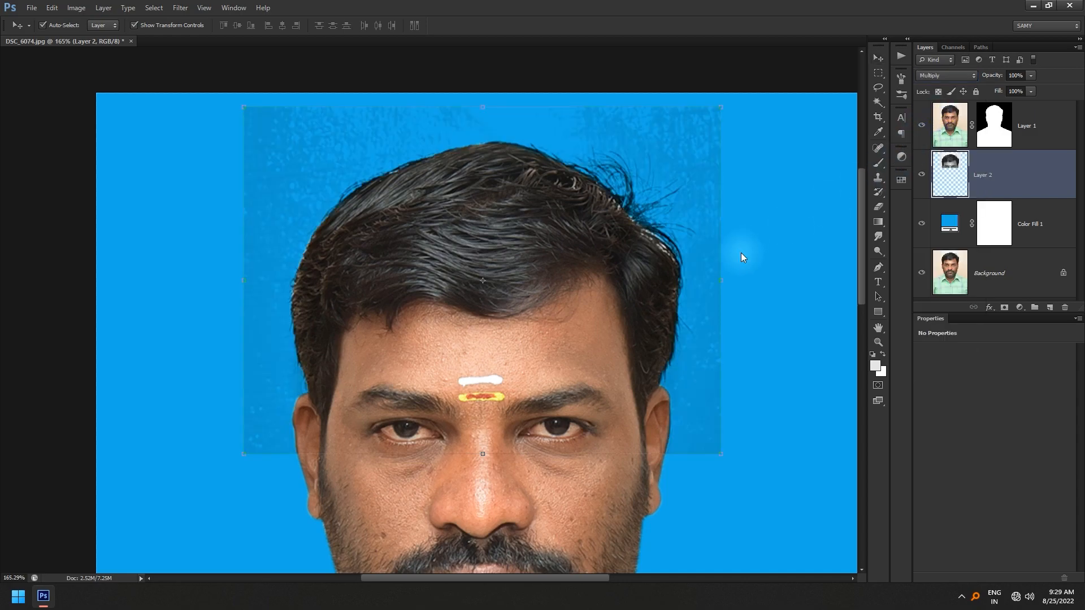
Whiten the backdrop of Layer 2 with Curves by sampling the white point beside the hair on the photo's right.
key(ctrl+m)
click(936, 318)
click(688, 359)
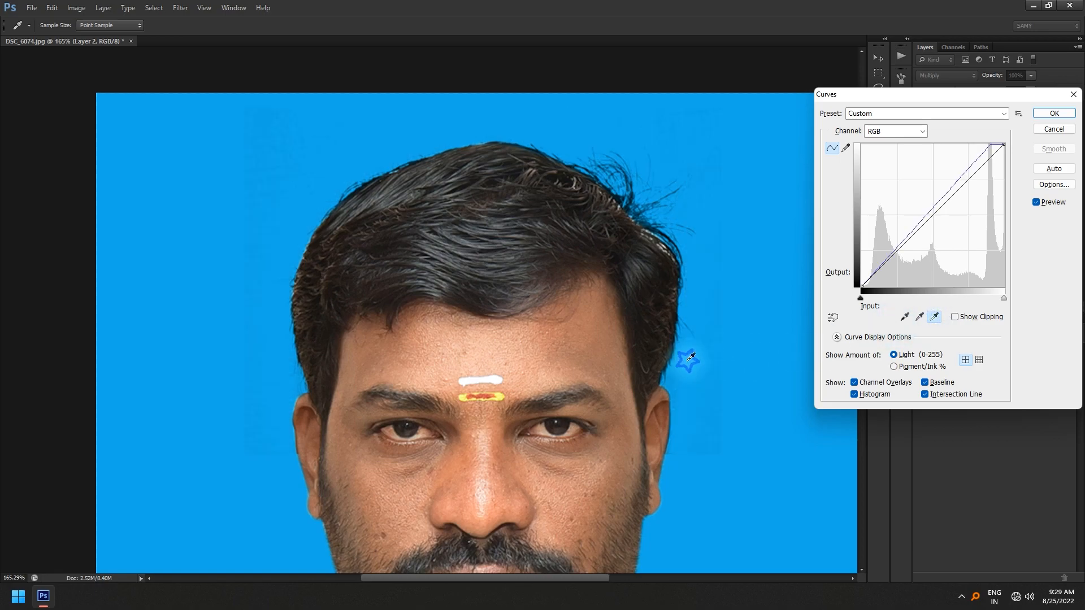
key(Return)
Erase the leftover backdrop traces around the hair on Layer 2 with the Eraser.
key(e)
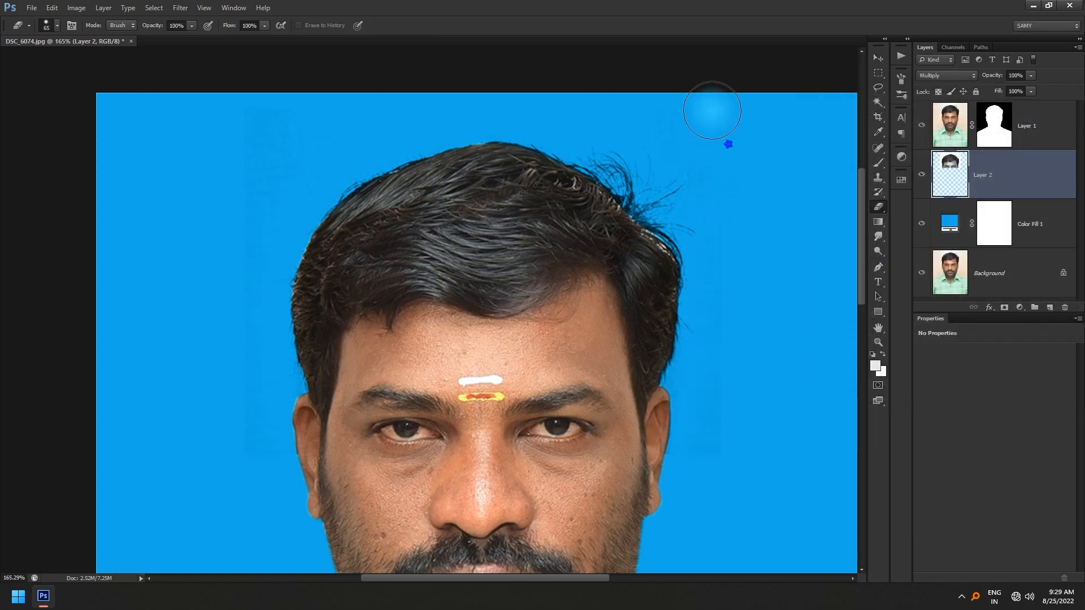
mouse_move(734, 352)
mouse_down()
mouse_move(698, 466)
mouse_move(617, 461)
mouse_move(686, 481)
mouse_move(707, 442)
mouse_move(734, 283)
mouse_move(733, 159)
mouse_up()
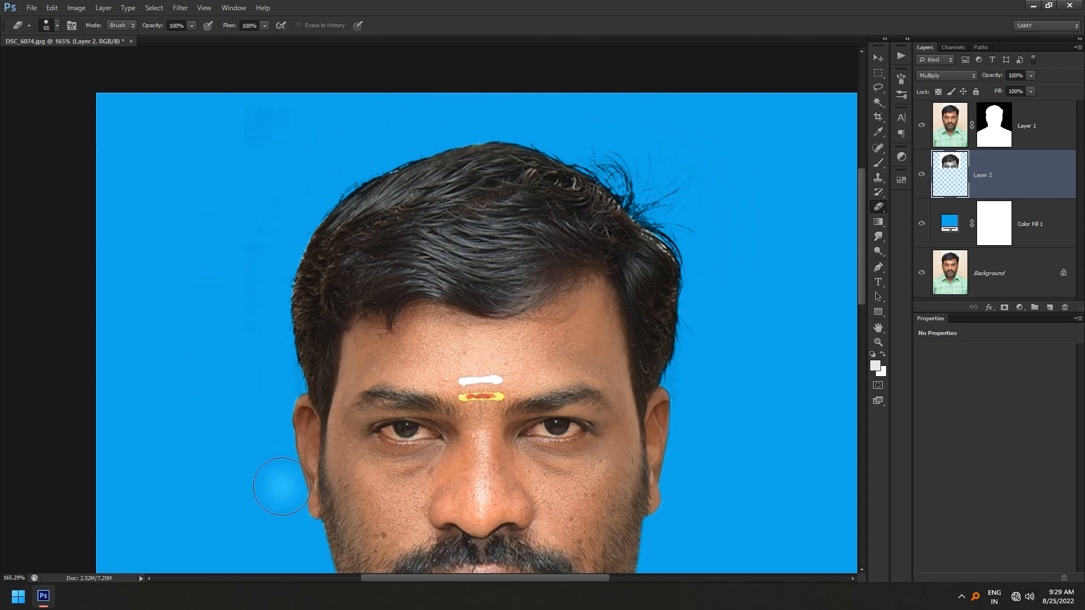
scroll(293, 360, down, 2)
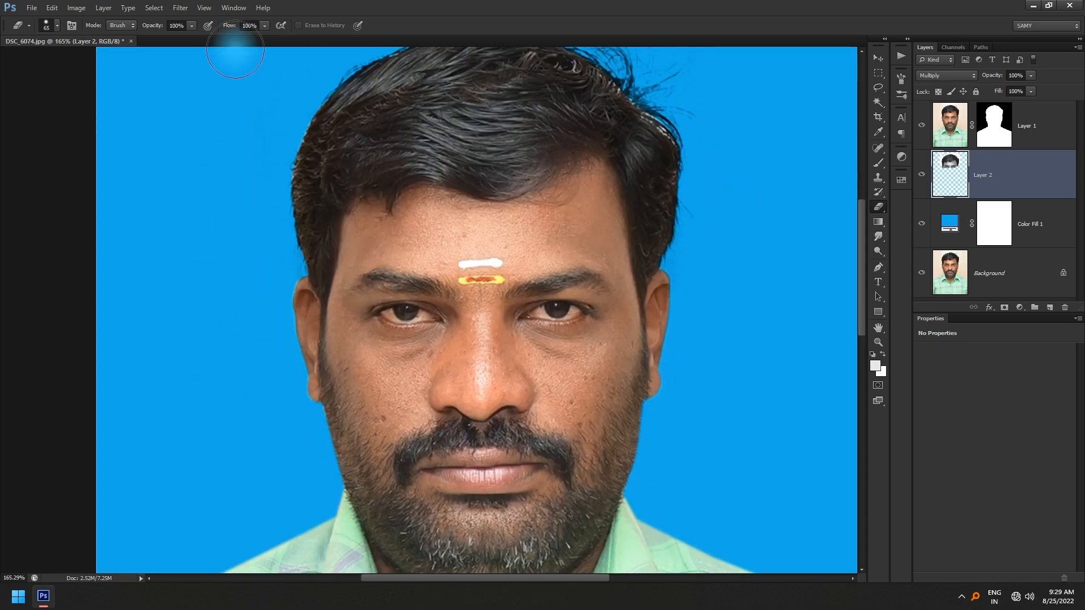
Disable Layer 1's mask to examine the original beard and ear edge up close, and enable the mask again.
shift+click(983, 133)
scroll(654, 436, up, 5)
drag(649, 424, 650, 328)
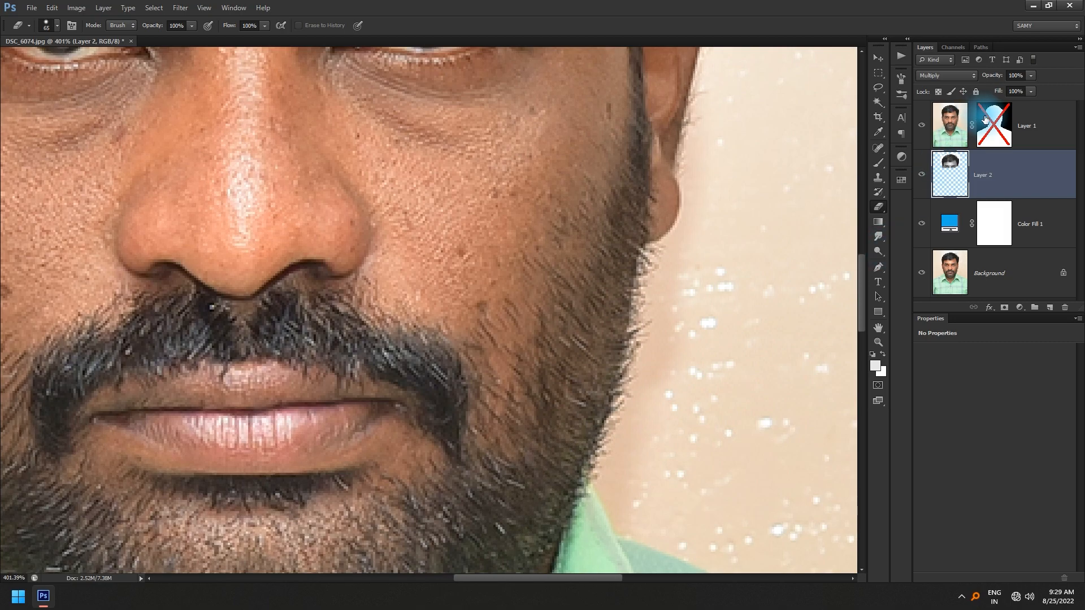
shift+click(997, 123)
scroll(727, 242, down, 5)
drag(698, 189, 703, 364)
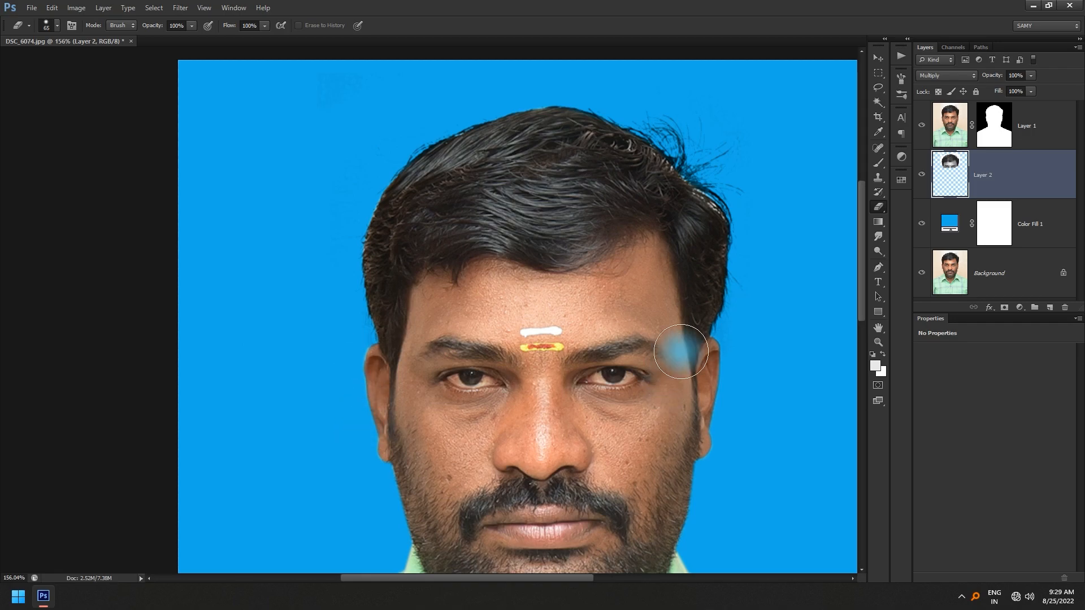
Try to soften the hair edge on Layer 1's mask with a black Dissolve brush at 50% opacity, and undo the last stroke.
scroll(693, 379, down, 3)
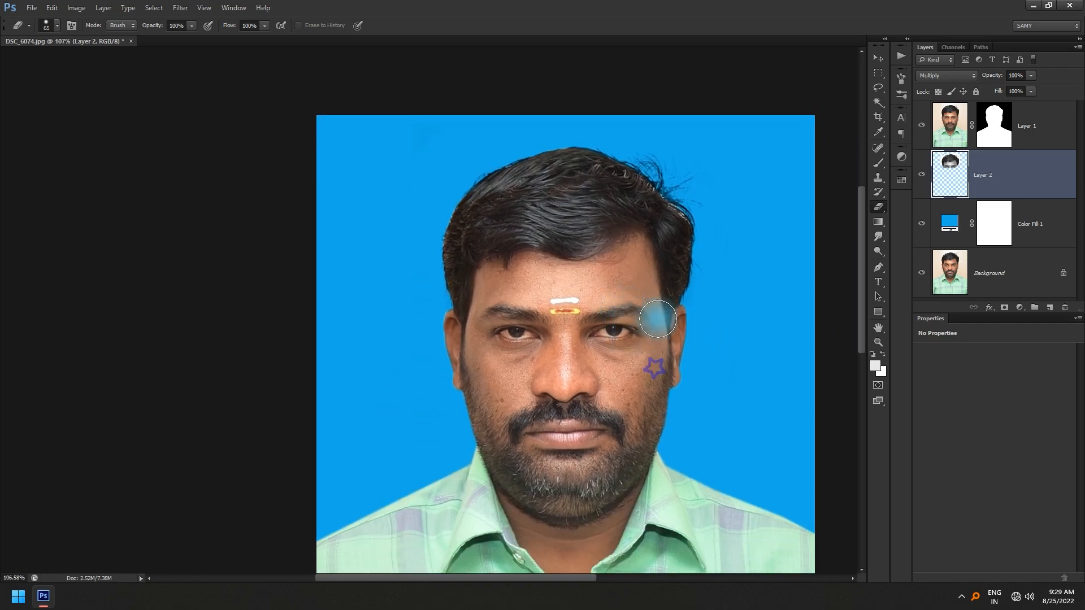
click(996, 125)
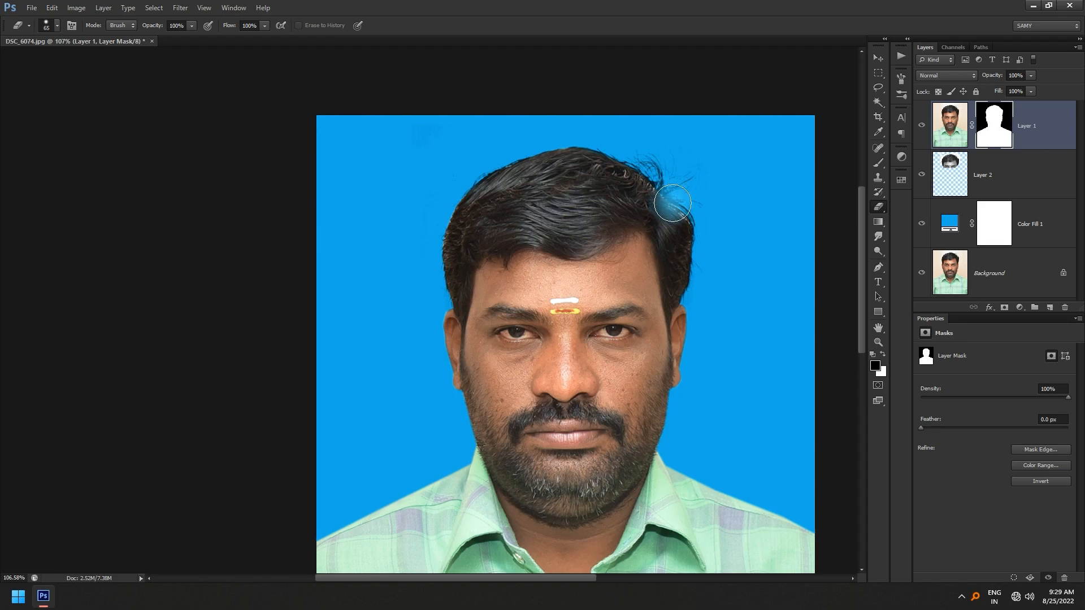
key(b)
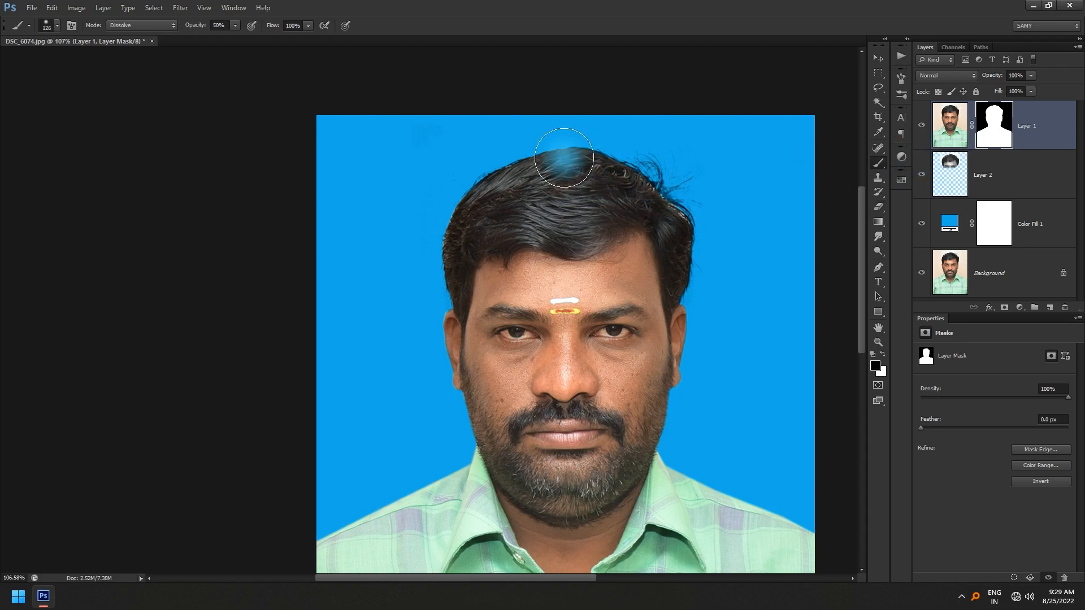
scroll(461, 193, up, 4)
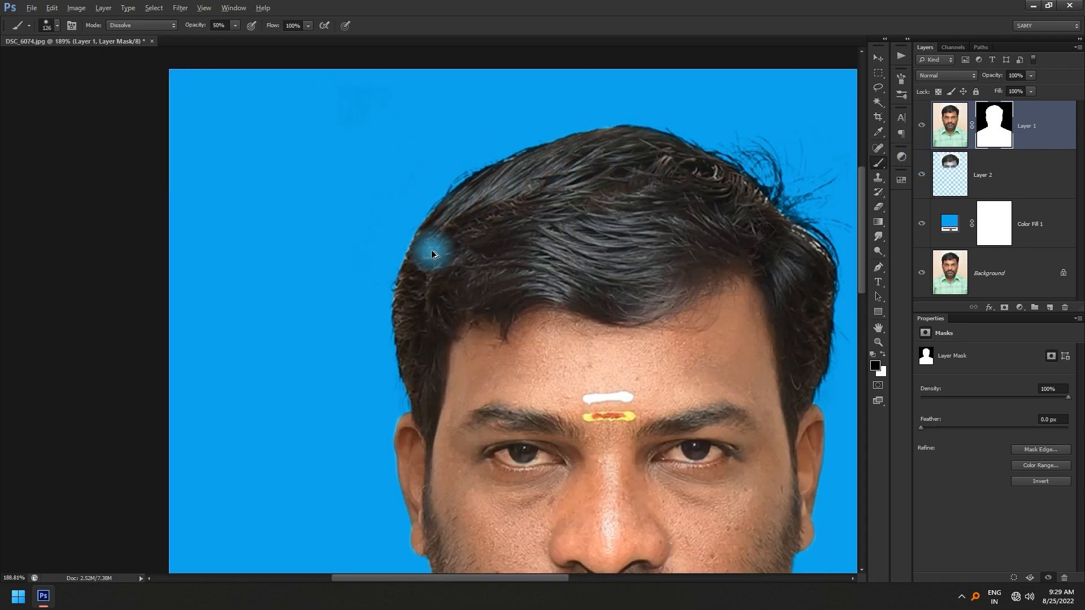
key(bracketleft)
key(bracketleft)
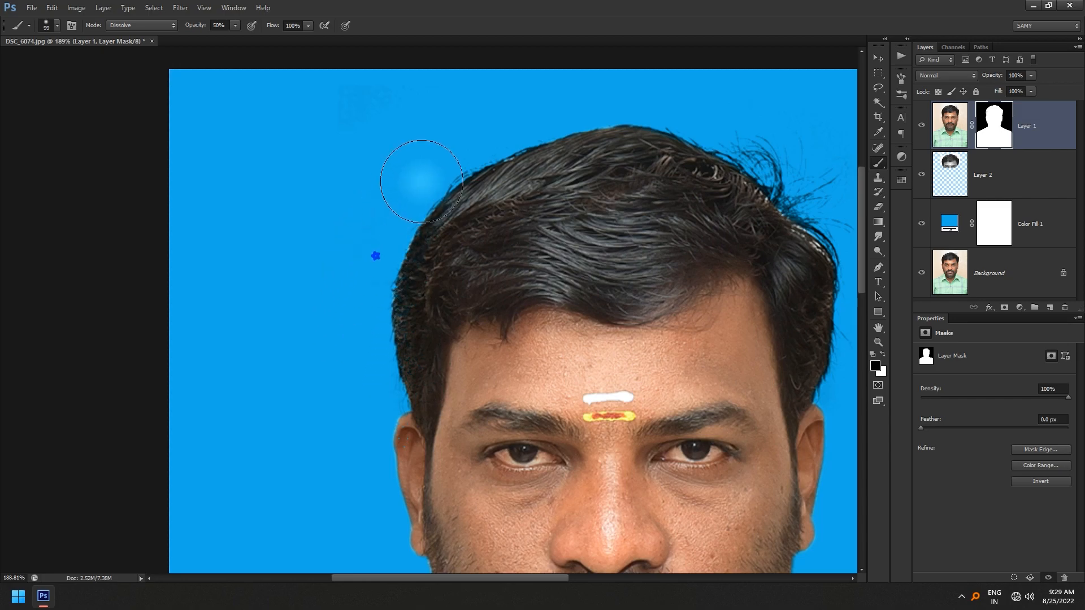
drag(526, 122, 422, 182)
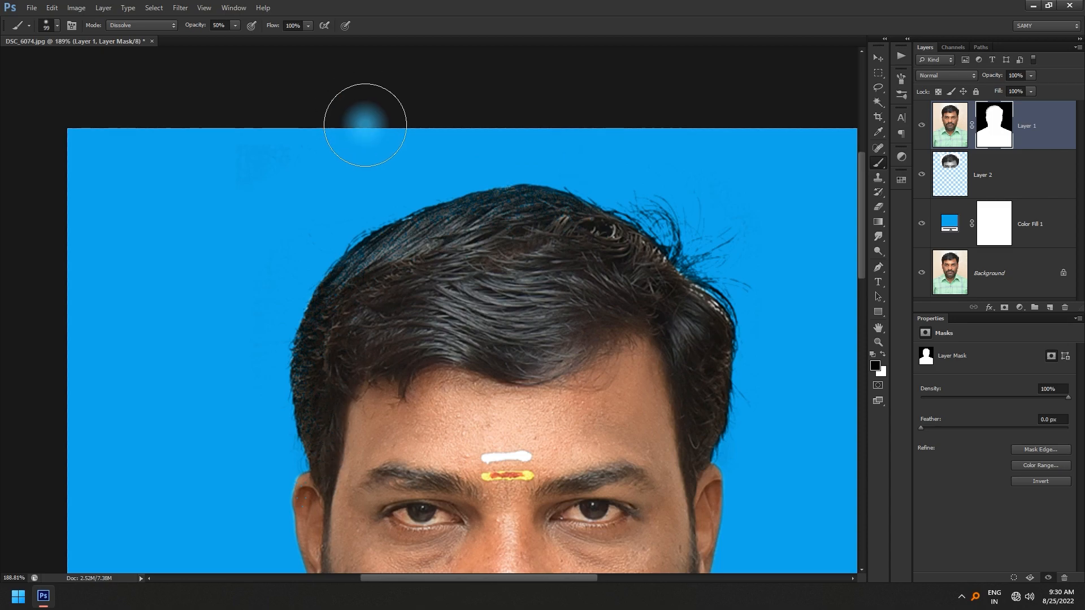
click(414, 198)
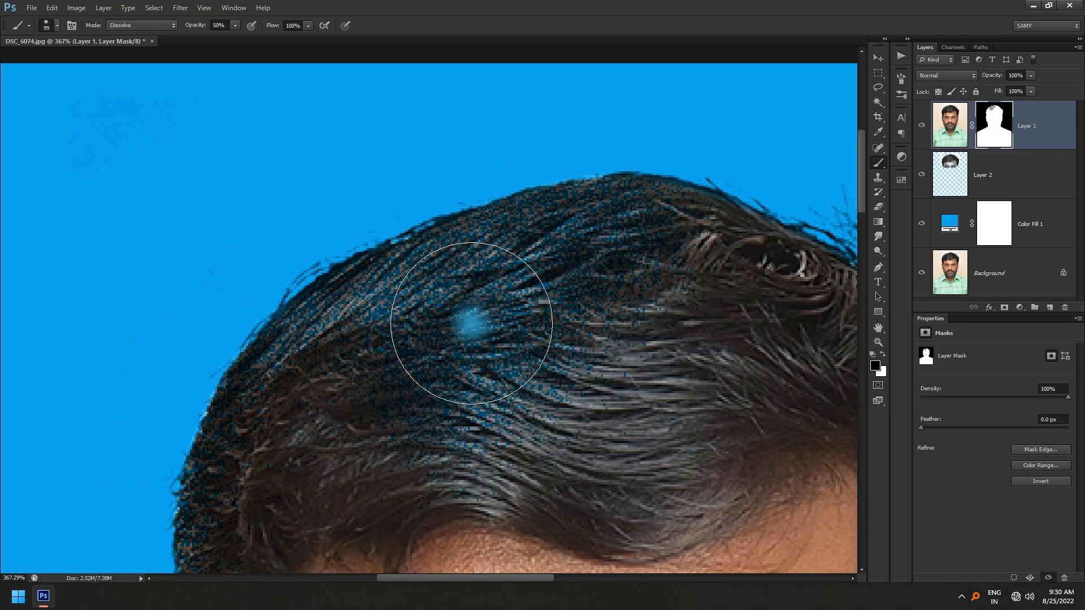
key(ctrl+z)
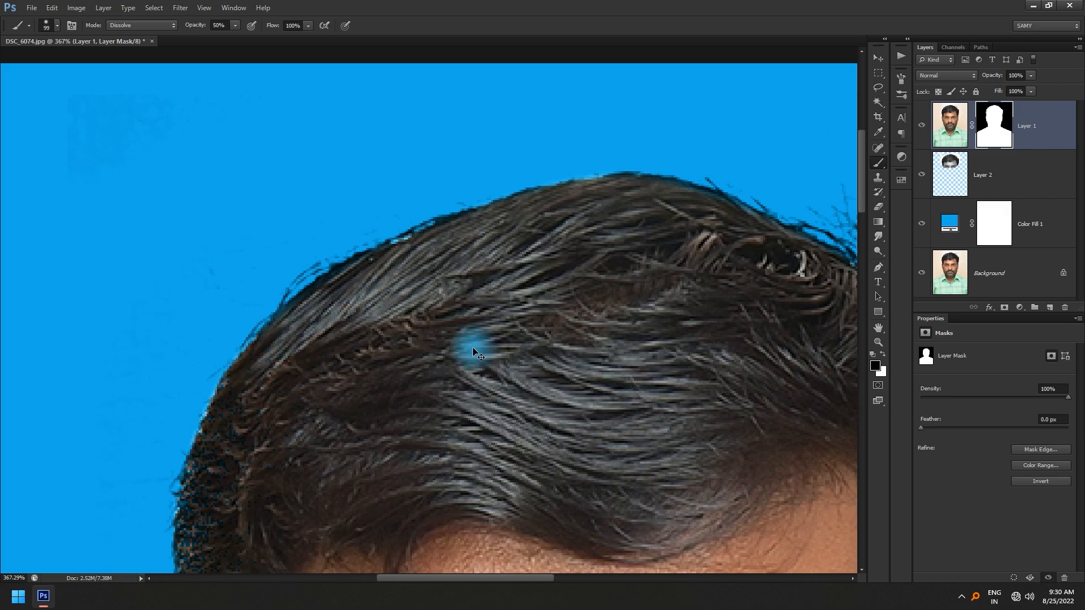
Set the Brush mode to Normal and target Layer 1's mask with black as the painting color.
drag(267, 353, 285, 249)
scroll(218, 341, down, 3)
drag(209, 346, 215, 270)
key(alt+[)
key(alt+])
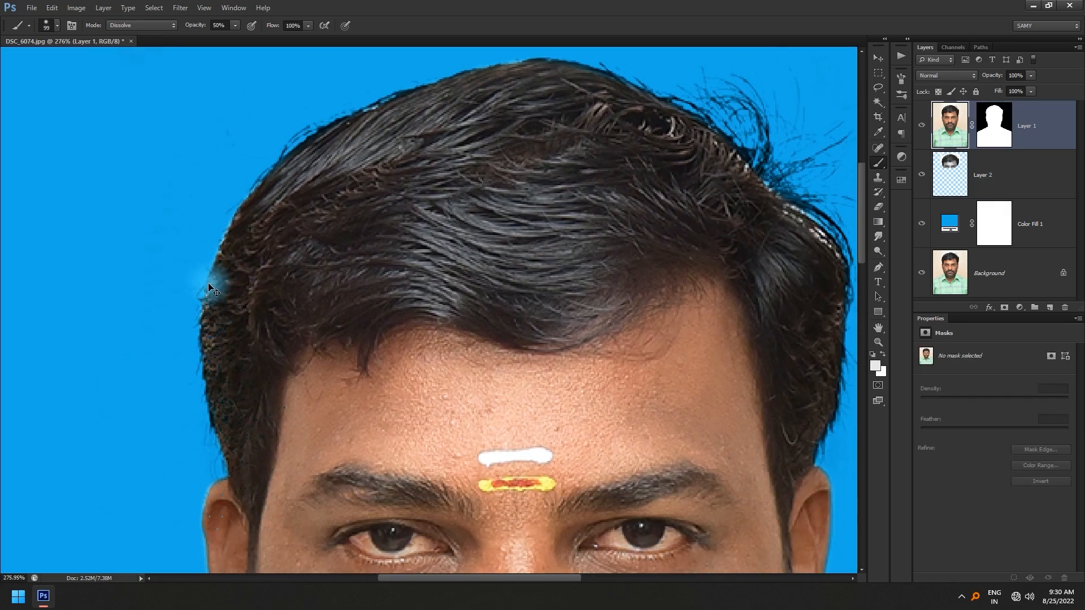
click(151, 26)
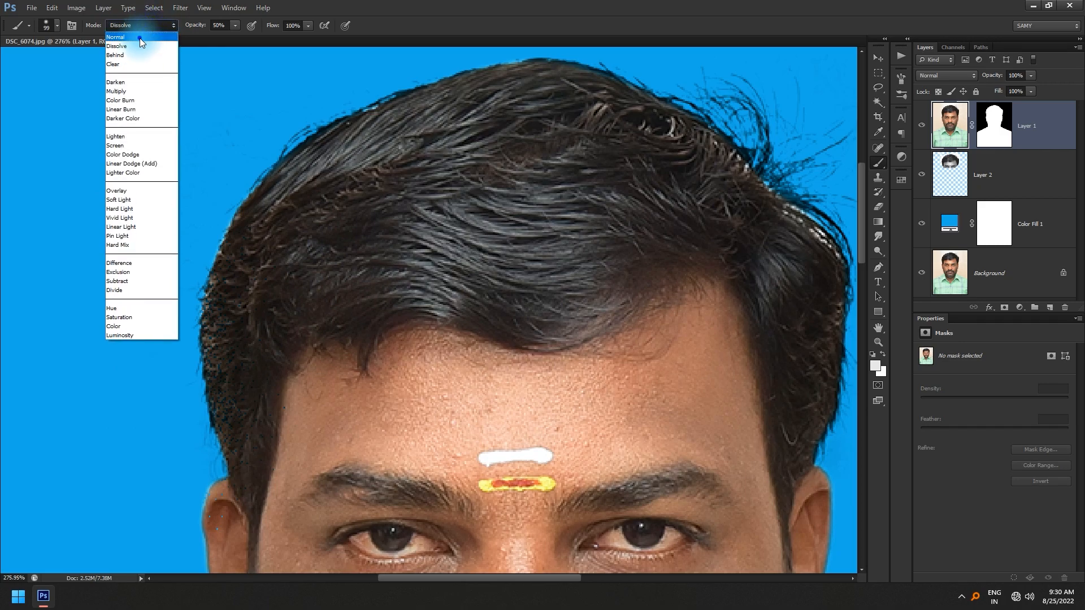
click(141, 37)
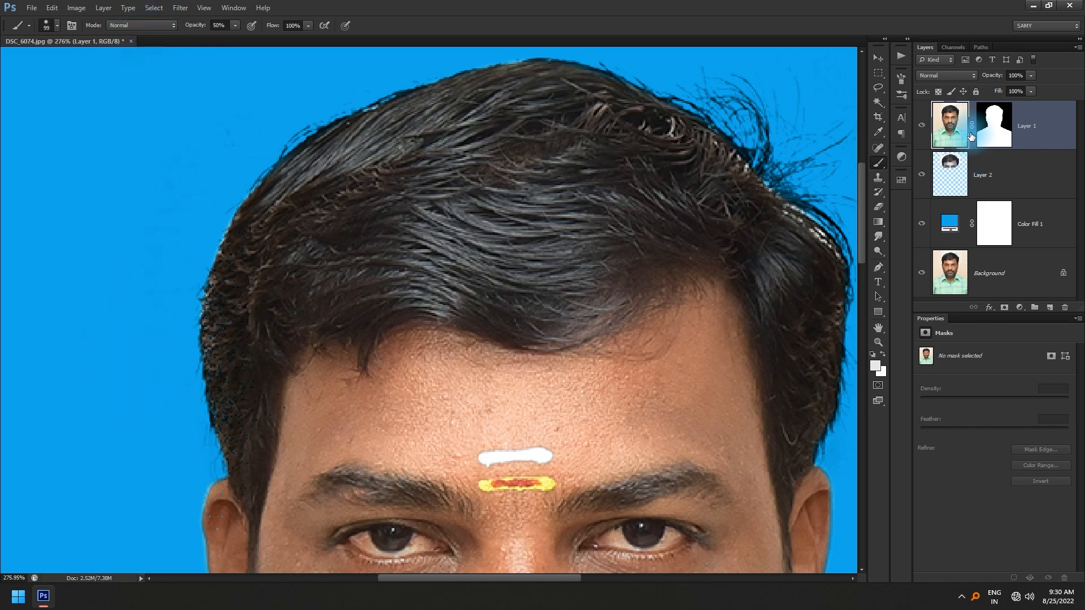
click(988, 127)
key(x)
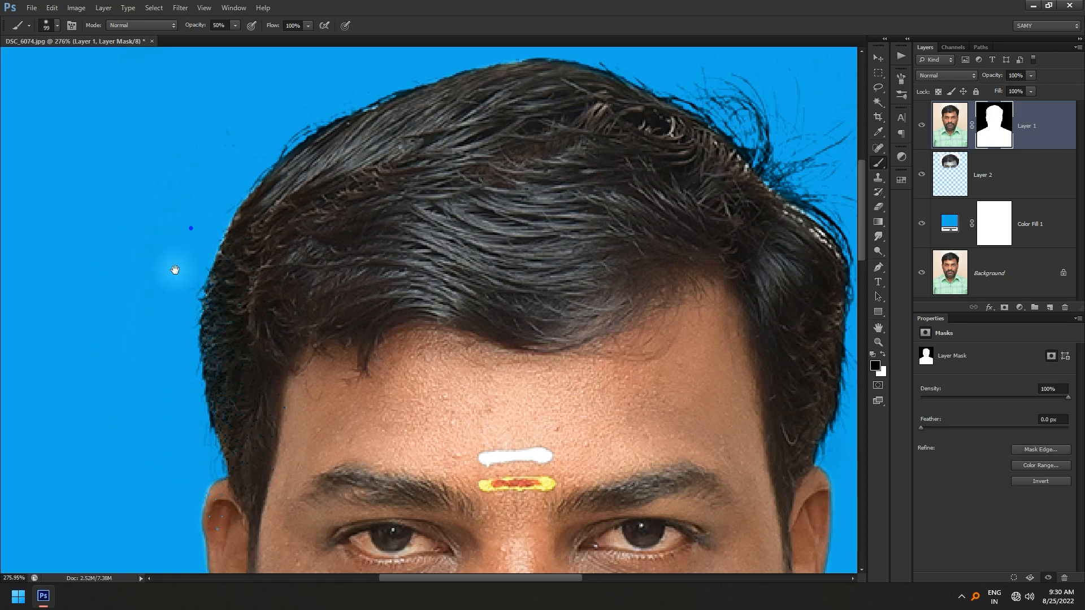
Paint black at 50% opacity along the hair outline on Layer 1's mask to blend away the light fringe.
scroll(239, 261, up, 3)
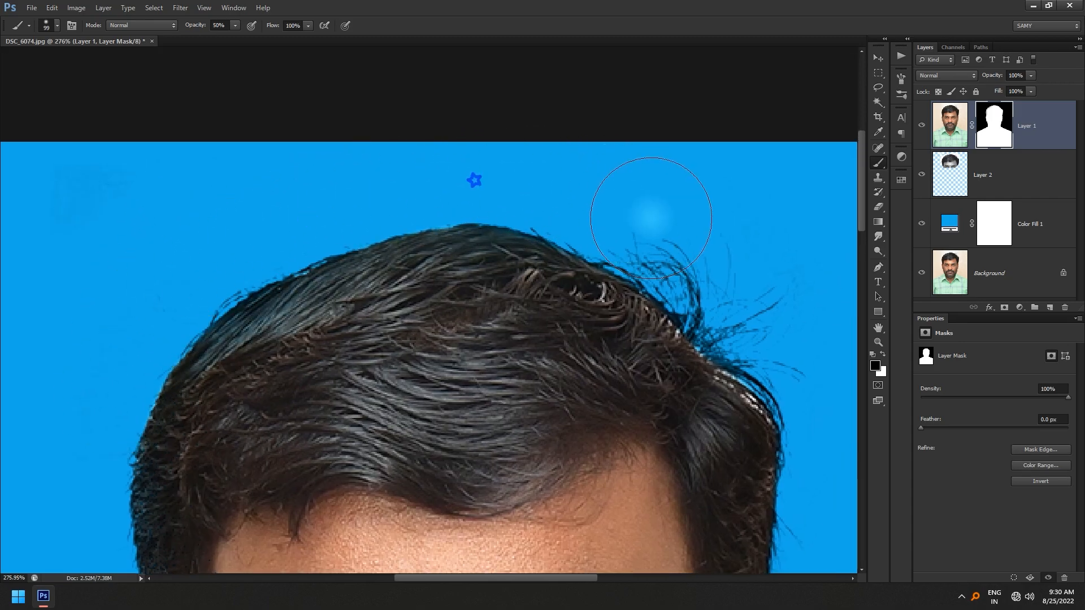
drag(718, 310, 606, 157)
drag(705, 433, 675, 283)
scroll(667, 254, down, 3)
key(w)
key(v)
scroll(628, 280, down, 3)
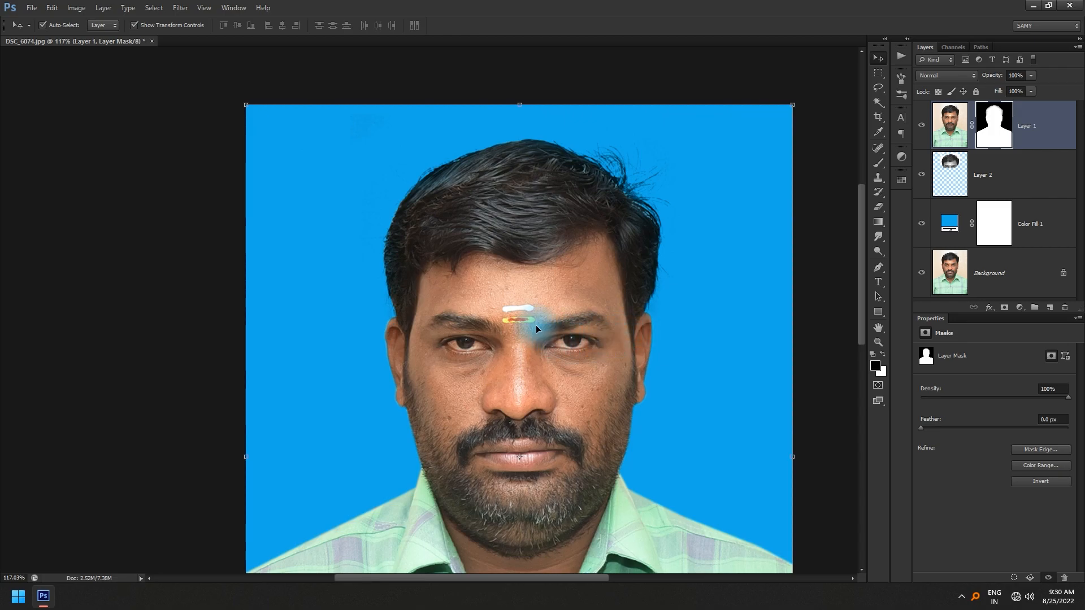
Remove the dark spots on the cheeks of Layer 1's image with the Content-Aware Spot Healing Brush in Normal mode.
scroll(516, 335, up, 4)
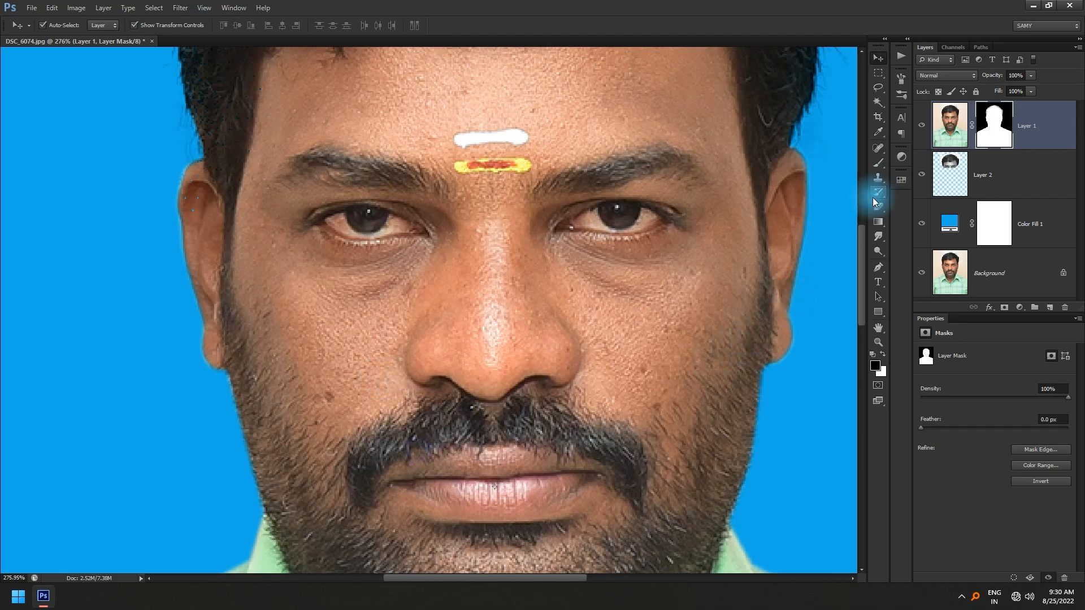
drag(879, 148, 901, 151)
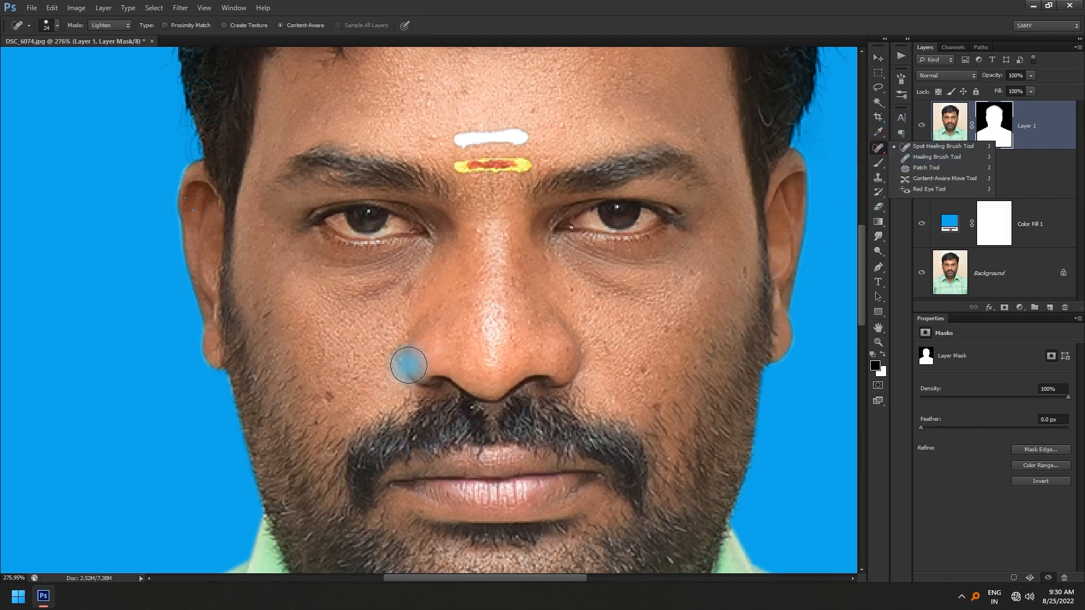
click(342, 383)
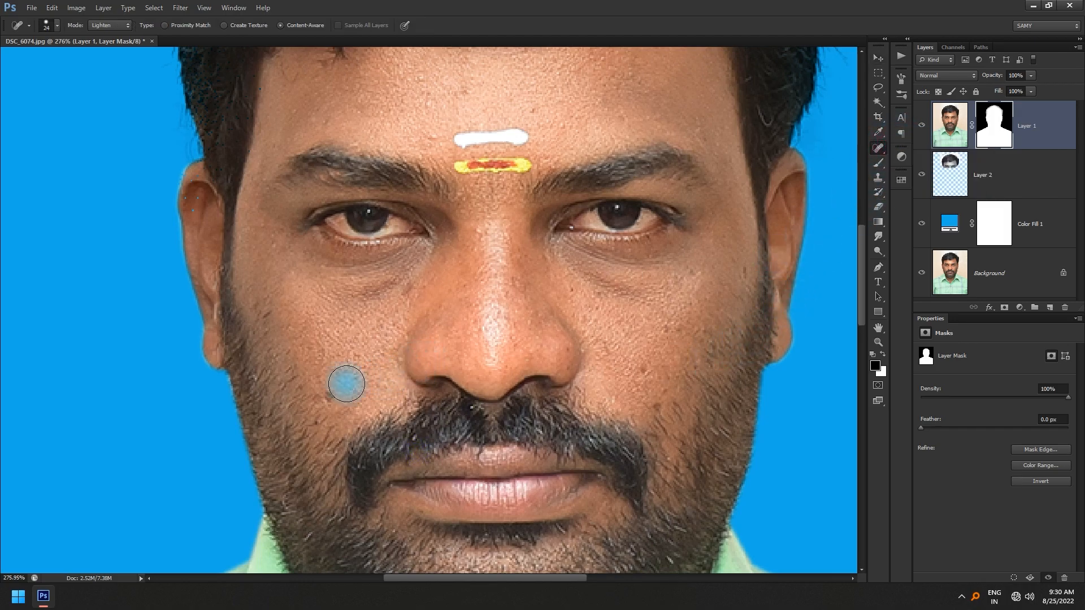
click(115, 27)
click(117, 39)
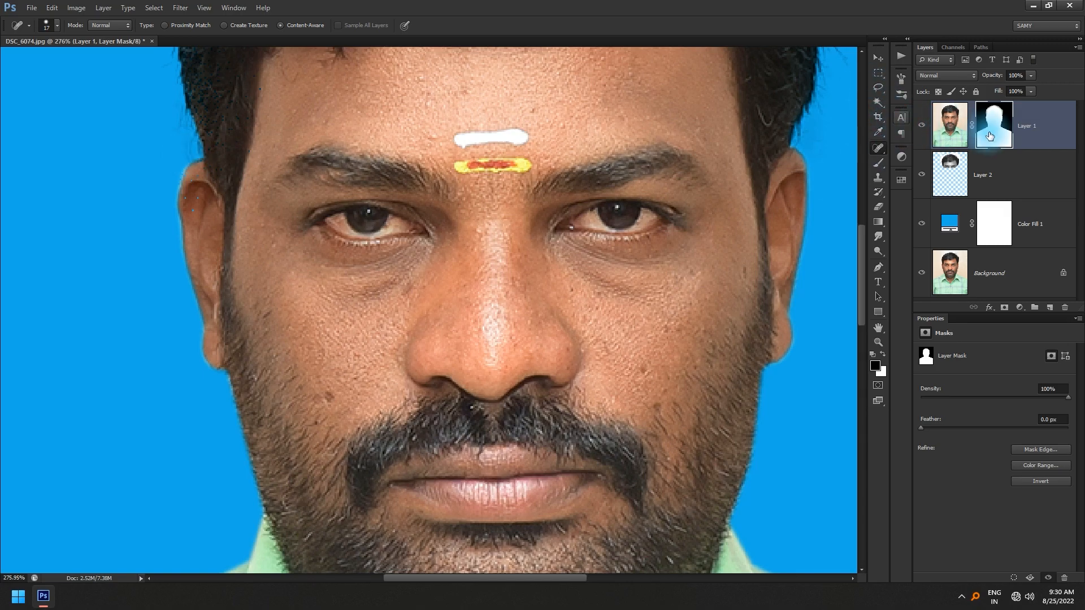
click(958, 132)
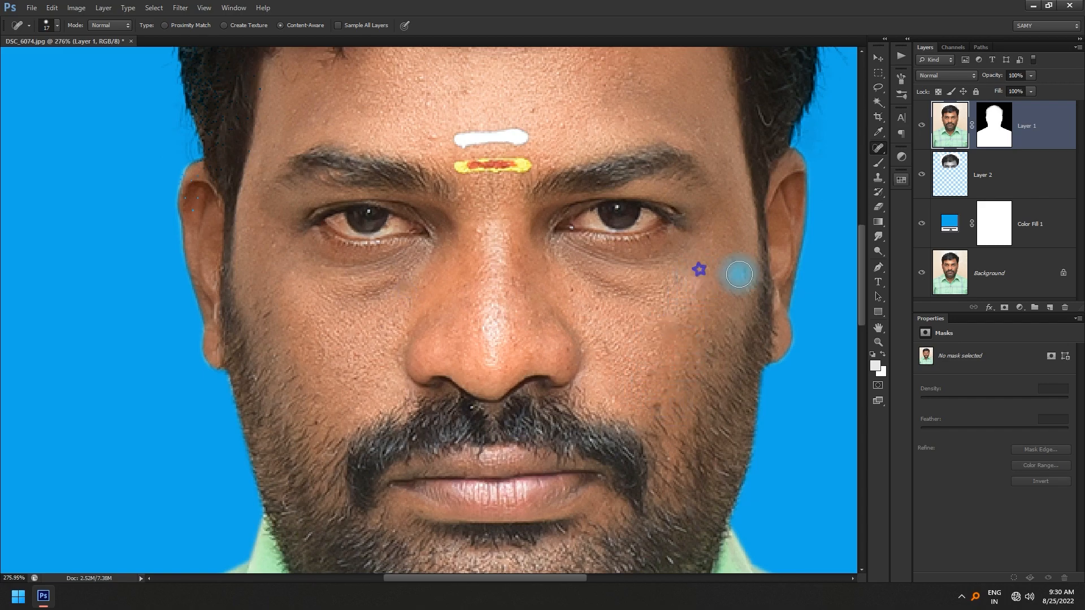
Heal the blemishes on the forehead and beside the eyes with the Spot Healing Brush.
scroll(697, 279, up, 3)
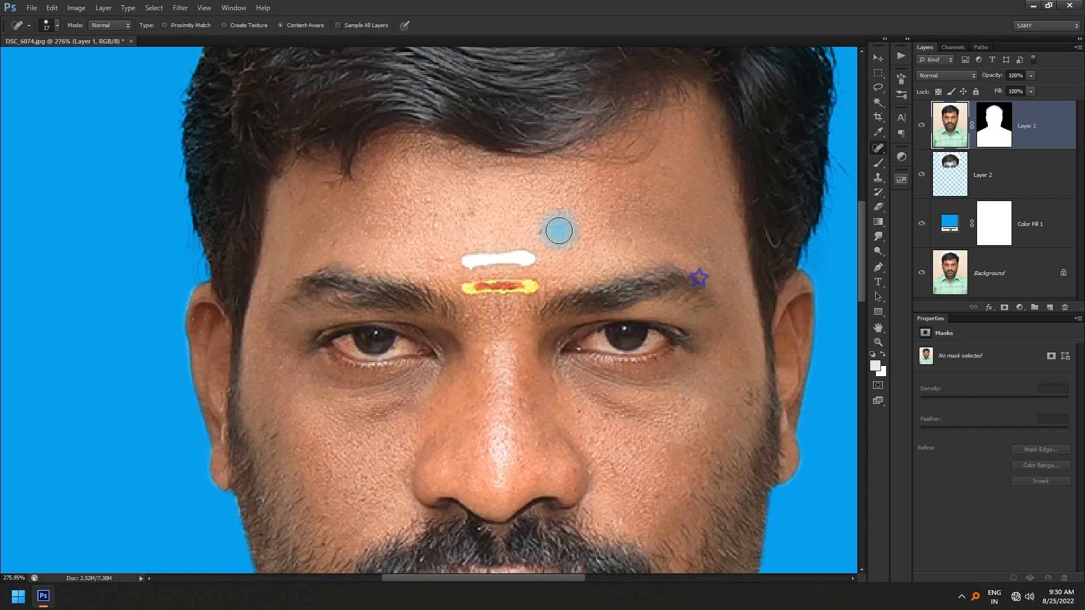
drag(562, 247, 562, 245)
drag(468, 220, 421, 226)
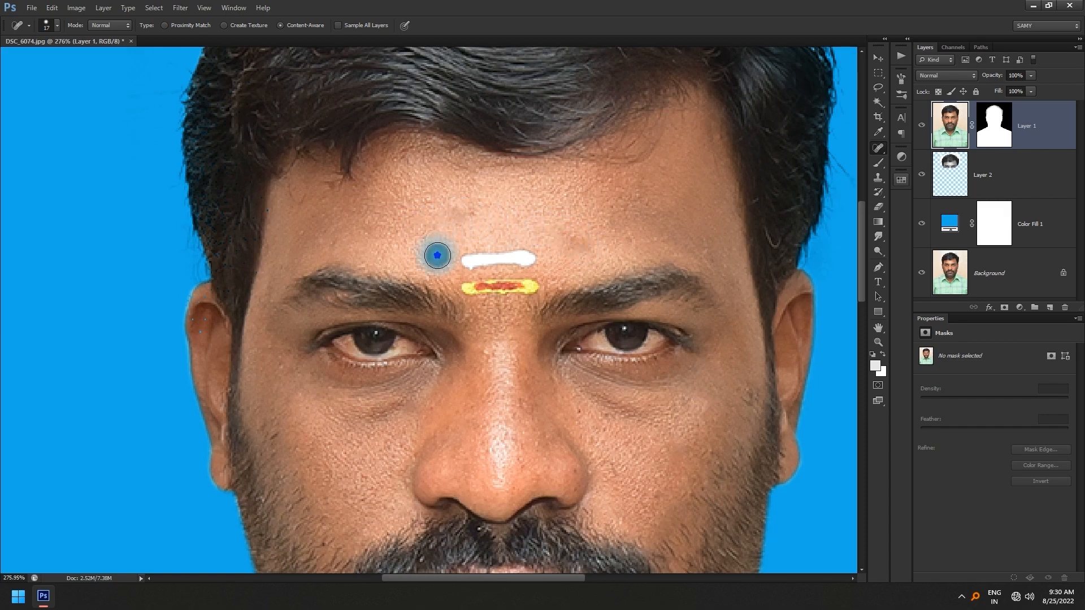
drag(305, 272, 347, 191)
click(315, 344)
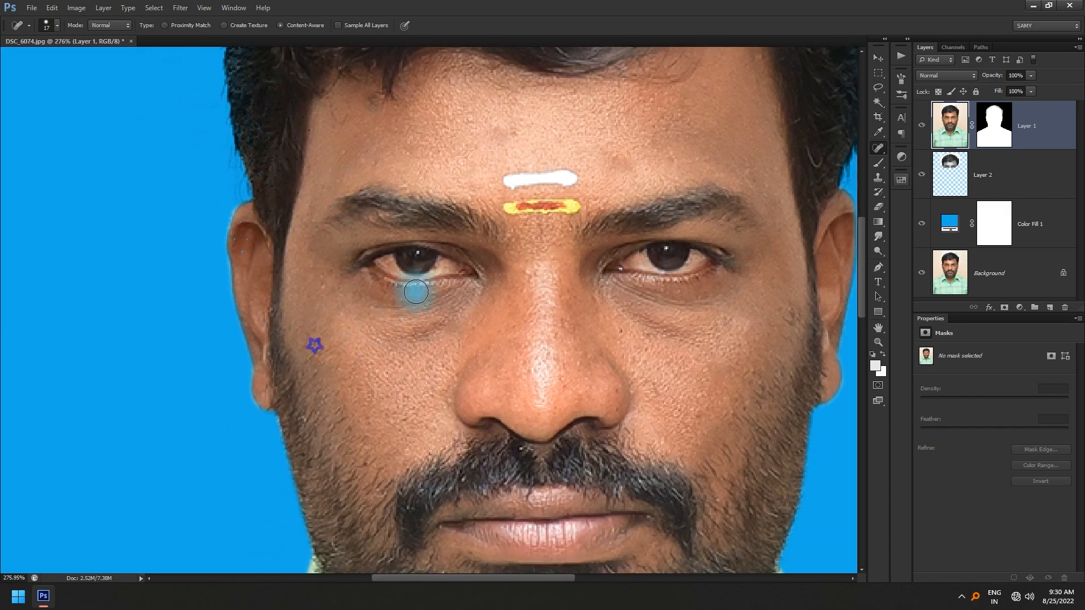
scroll(418, 291, down, 5)
key(ctrl+0)
key(v)
Smooth the skin on Layer 1 with the SkinFiner filter, using smoothing Amount 49 and Medium +67.
drag(417, 161, 445, 223)
click(180, 7)
mouse_move(231, 236)
click(346, 234)
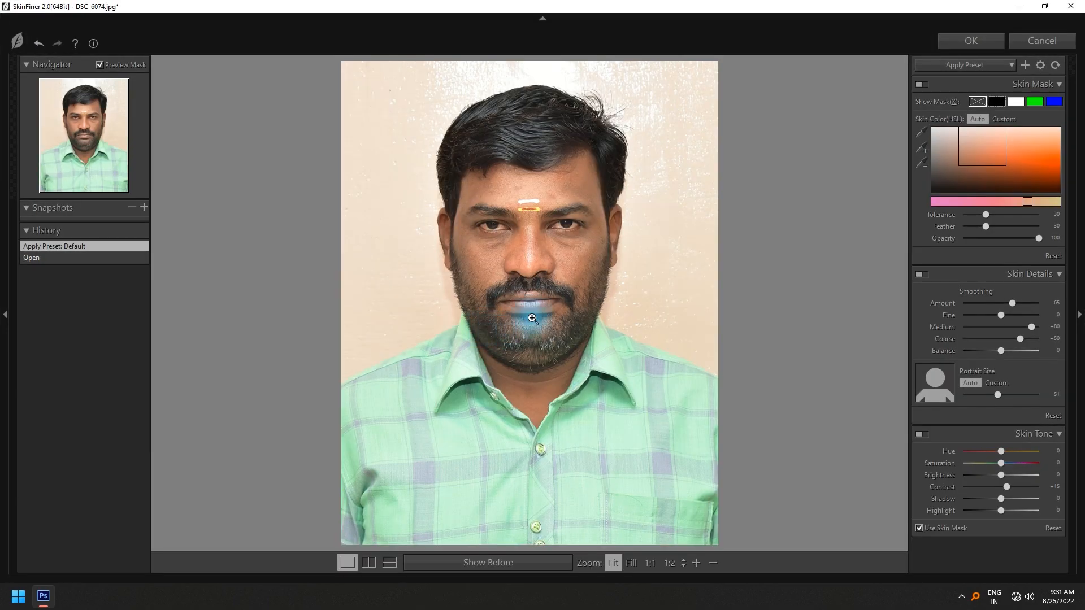
click(533, 254)
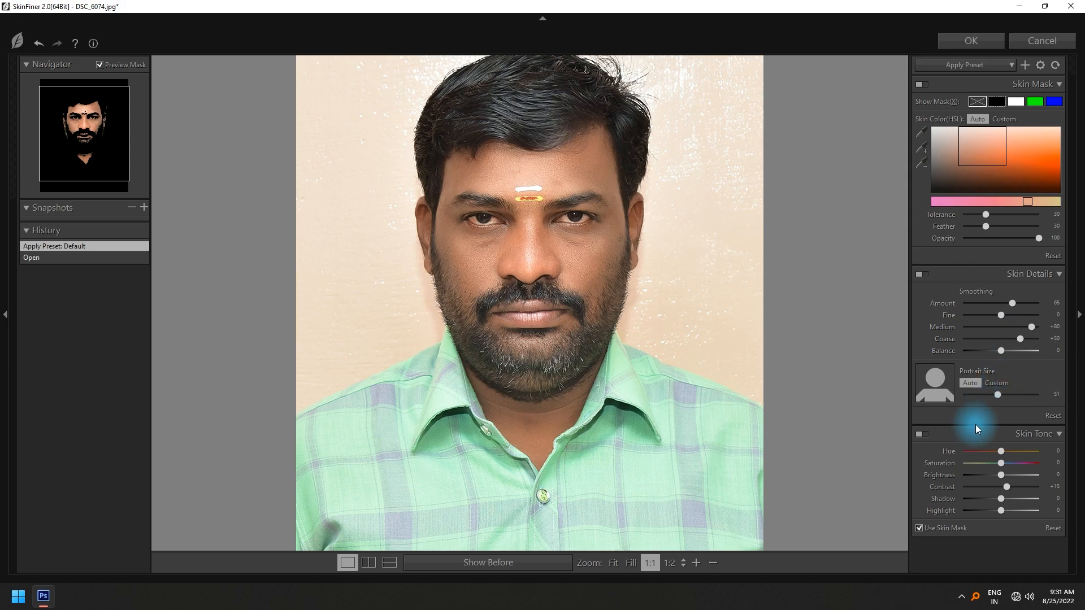
click(1001, 305)
drag(1005, 303, 1027, 326)
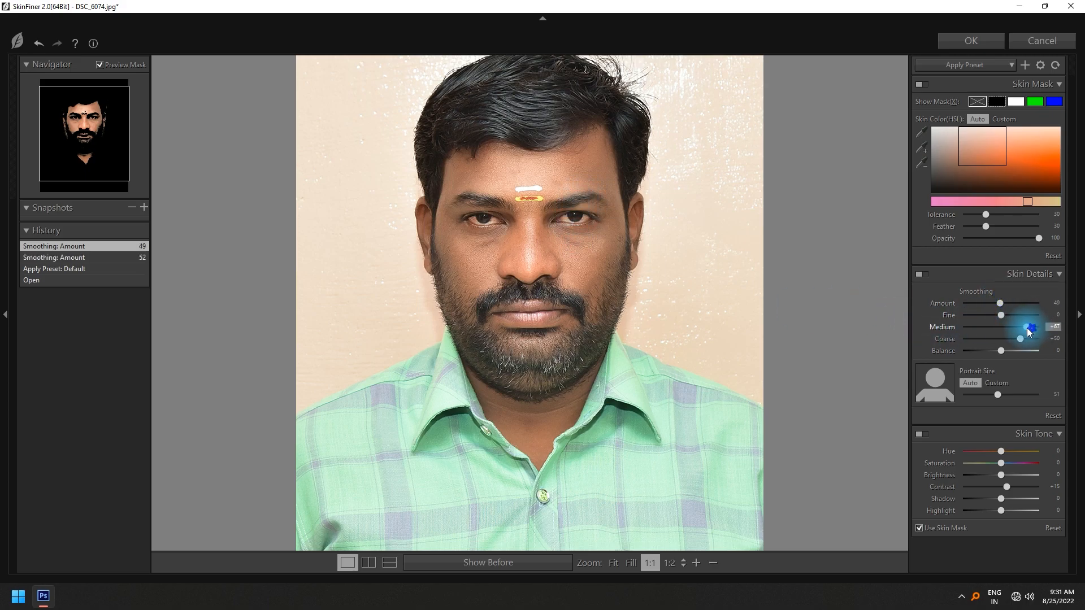
click(971, 40)
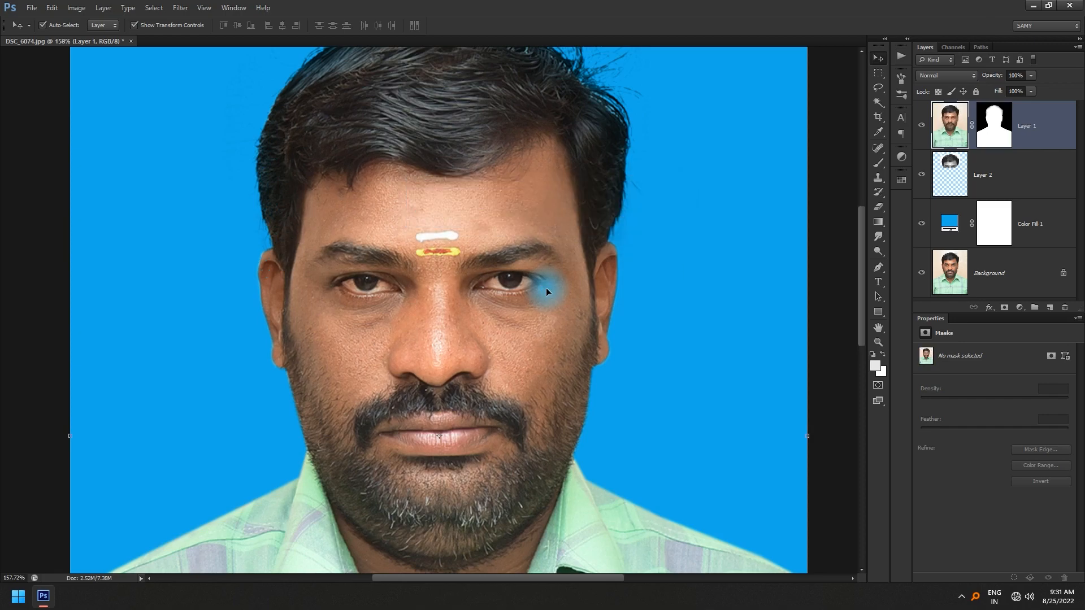
Try to brighten the whole of Layer 1 with a Curves adjustment, and undo it.
scroll(454, 250, down, 5)
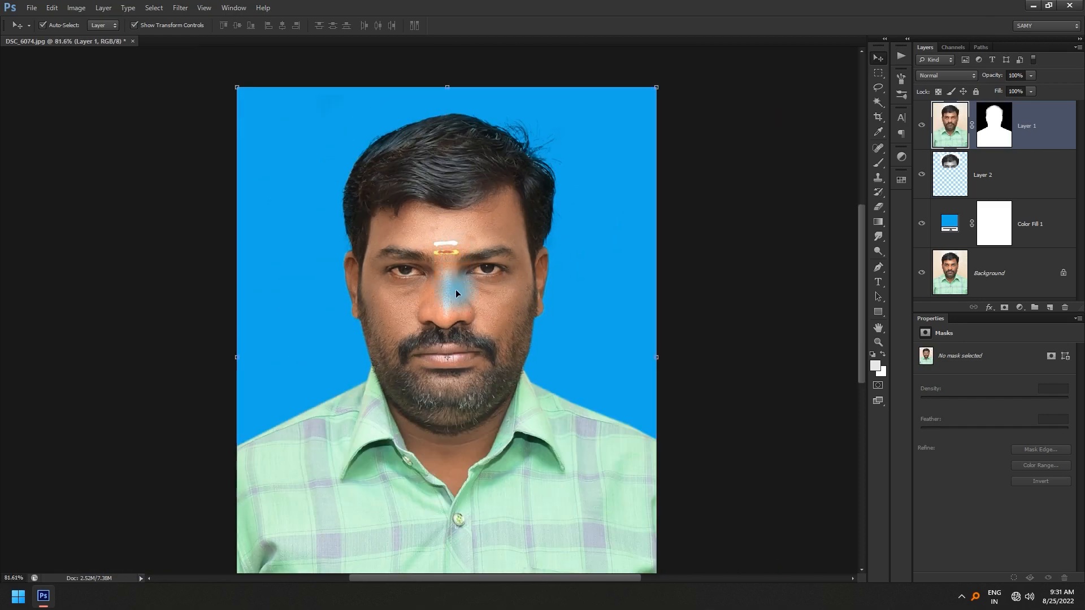
key(space)
click(447, 406)
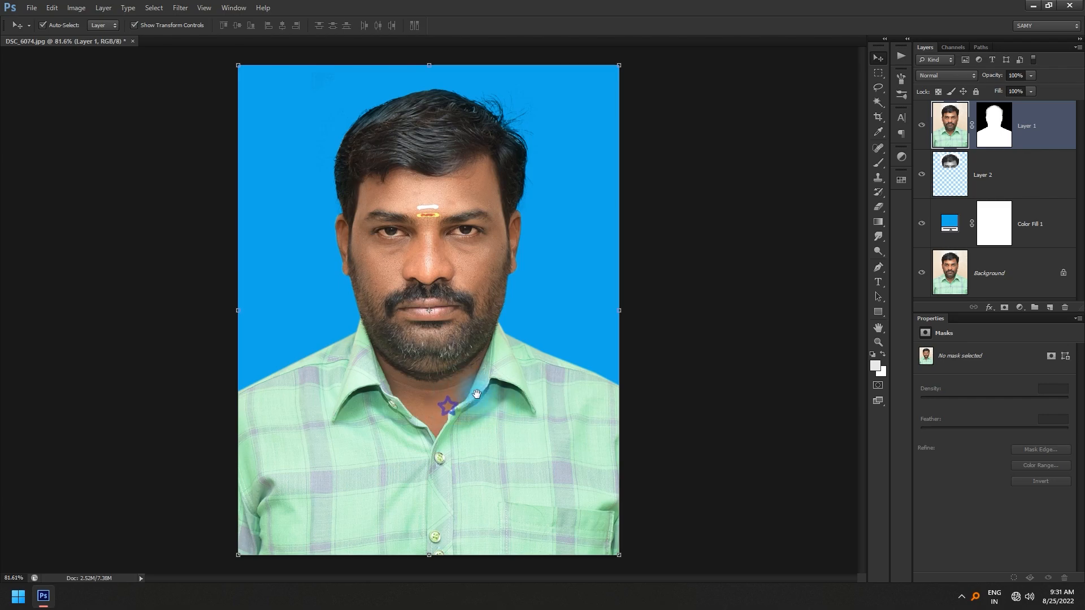
right_click(476, 274)
click(499, 429)
key(ctrl+m)
drag(913, 235, 913, 219)
key(Return)
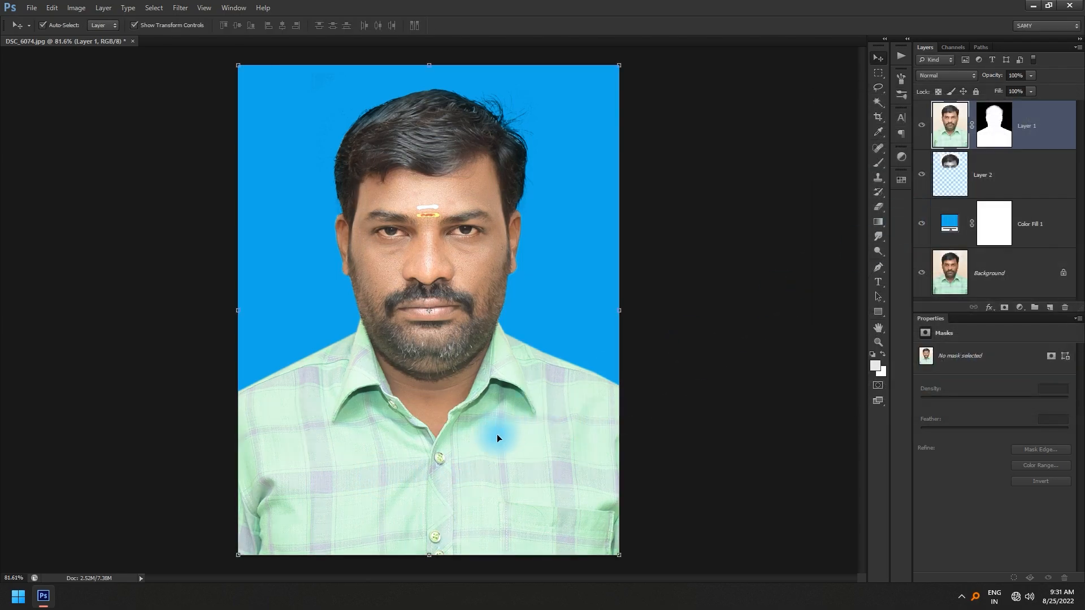
key(ctrl+z)
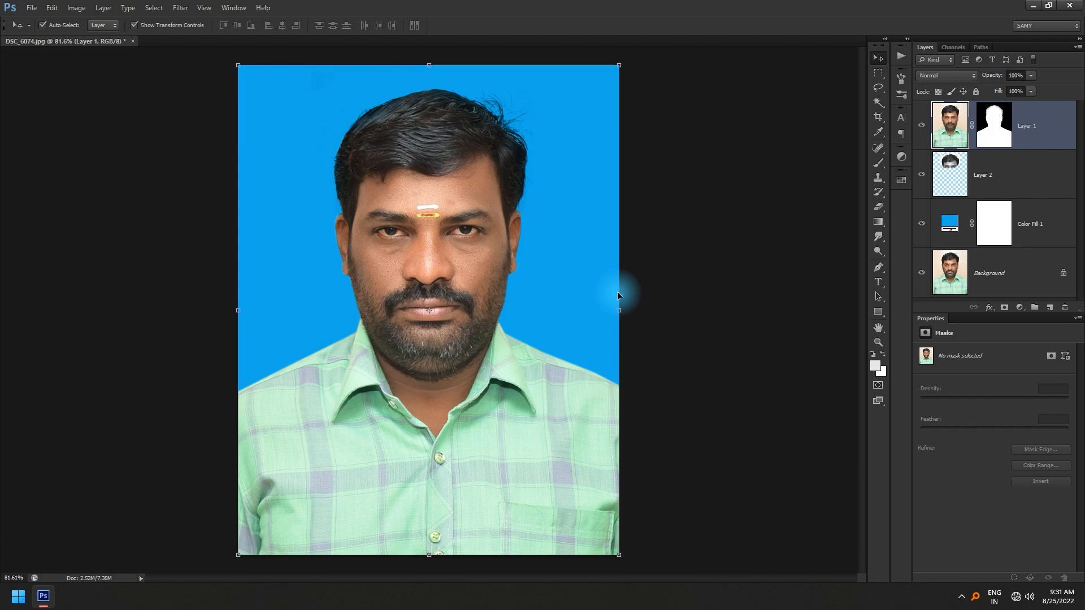
Select the shirt with the Quick Selection tool, excluding the background above the shoulders, and feather the selection by 1 pixel.
scroll(429, 342, up, 2)
key(w)
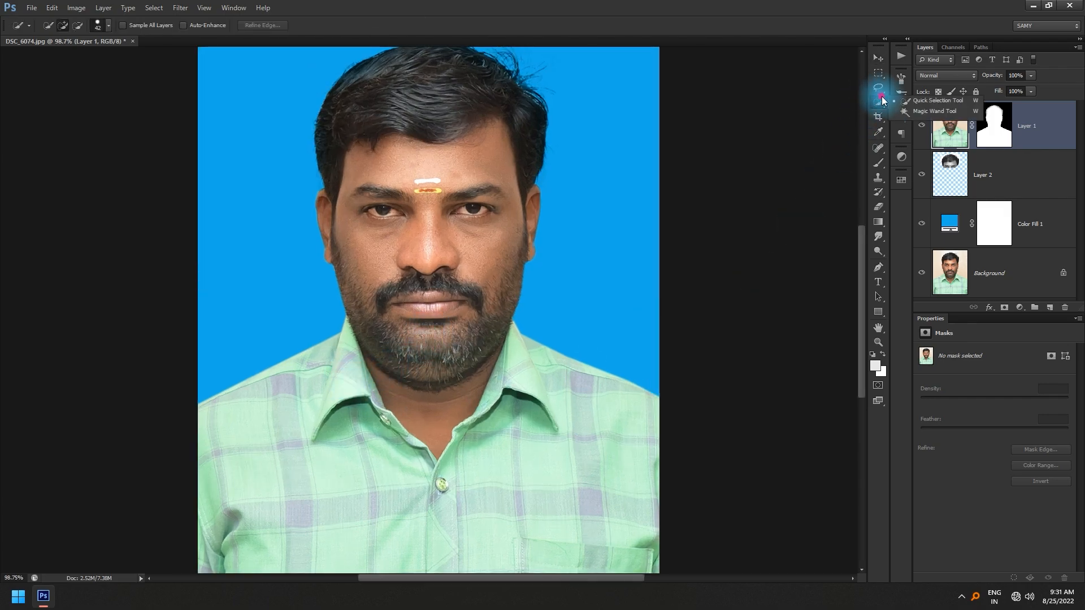
mouse_move(511, 370)
mouse_down()
mouse_move(458, 507)
mouse_move(306, 534)
mouse_move(474, 517)
mouse_move(552, 484)
mouse_move(405, 459)
mouse_move(374, 427)
mouse_move(340, 350)
mouse_move(309, 364)
mouse_move(262, 398)
mouse_move(207, 524)
mouse_move(208, 586)
mouse_move(339, 348)
mouse_up()
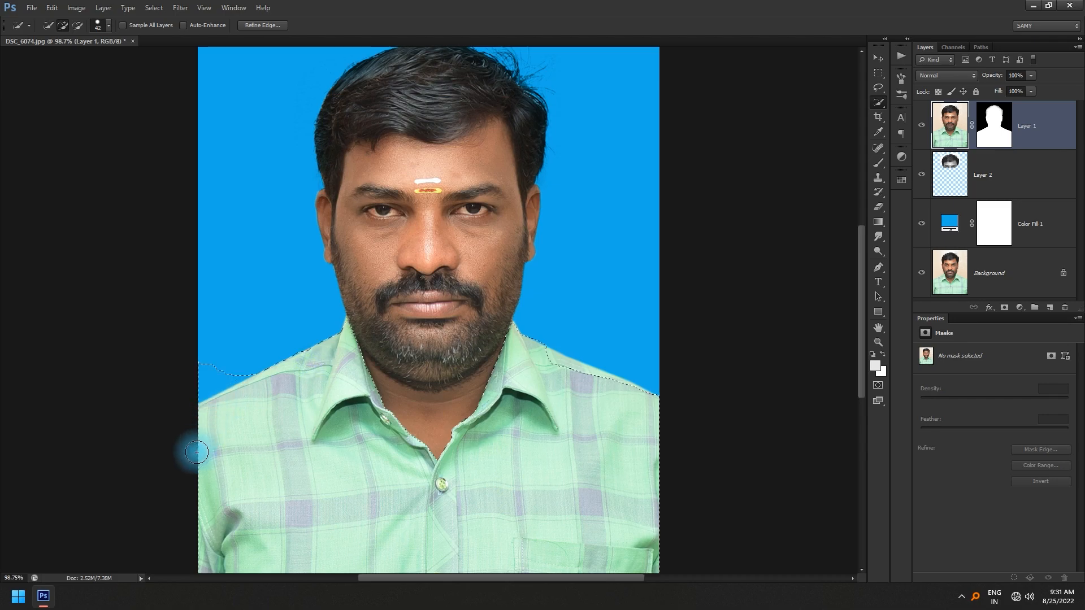
click(322, 369)
click(532, 357)
key(shift+F6)
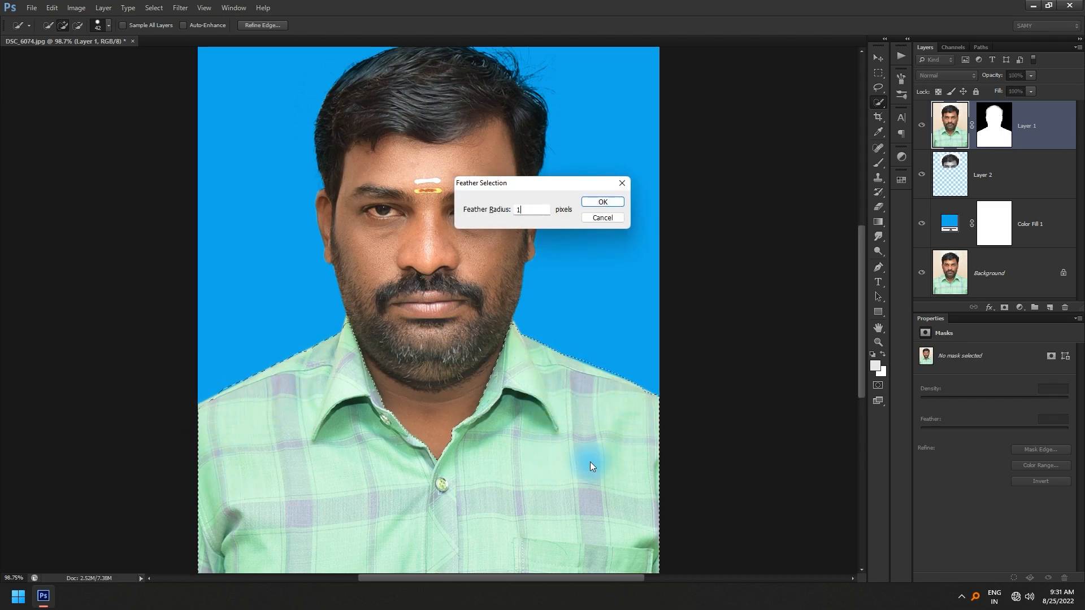
key(Return)
scroll(559, 452, up, 4)
drag(484, 435, 443, 339)
drag(492, 375, 554, 330)
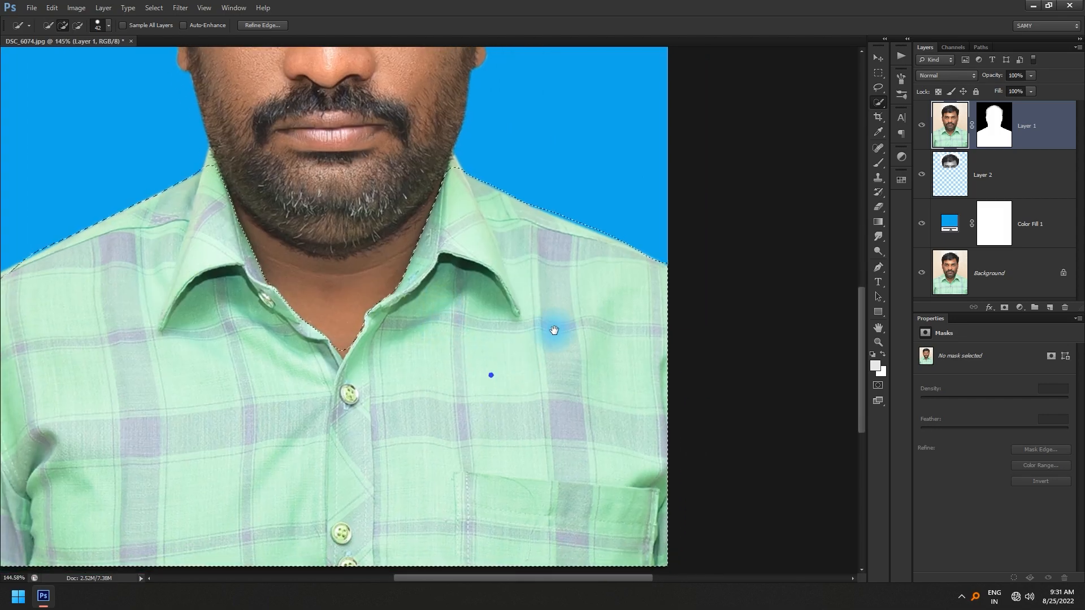
scroll(554, 330, down, 1)
key(ctrl+m)
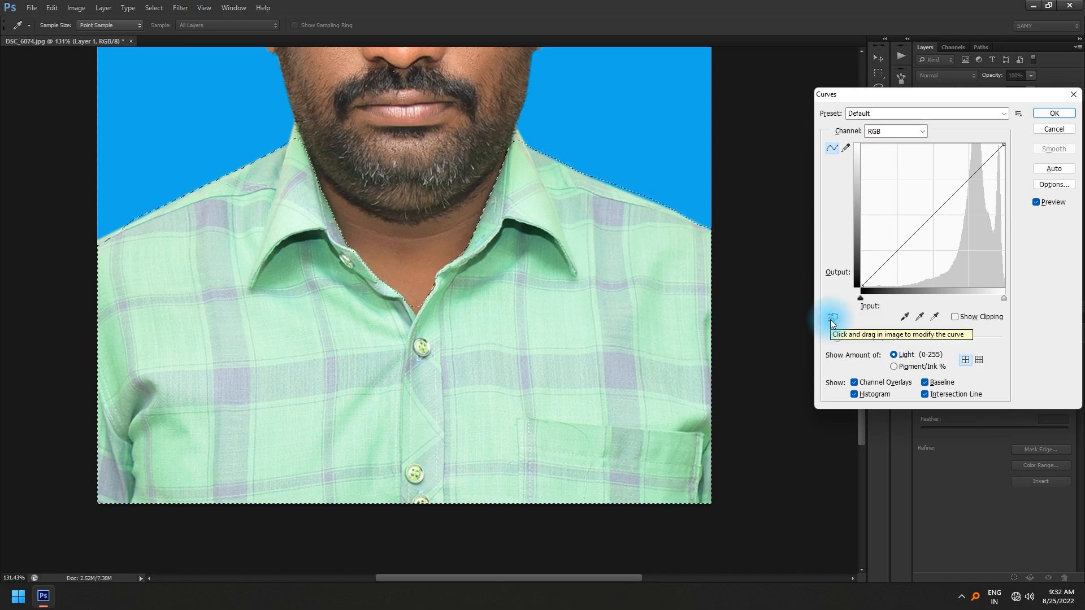
scroll(529, 279, down, 3)
scroll(518, 288, up, 1)
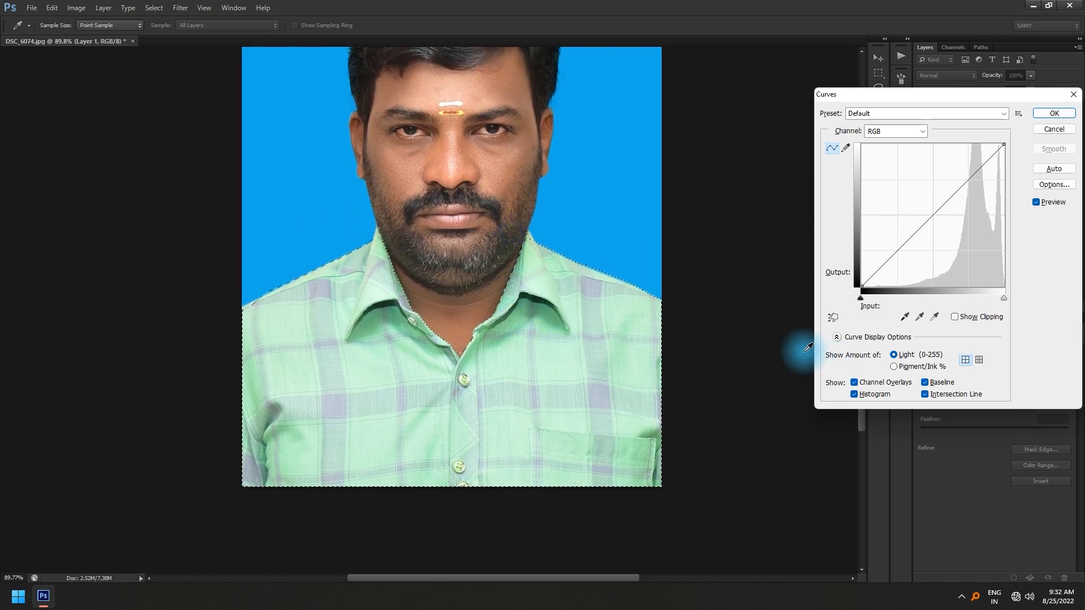
drag(866, 98, 772, 105)
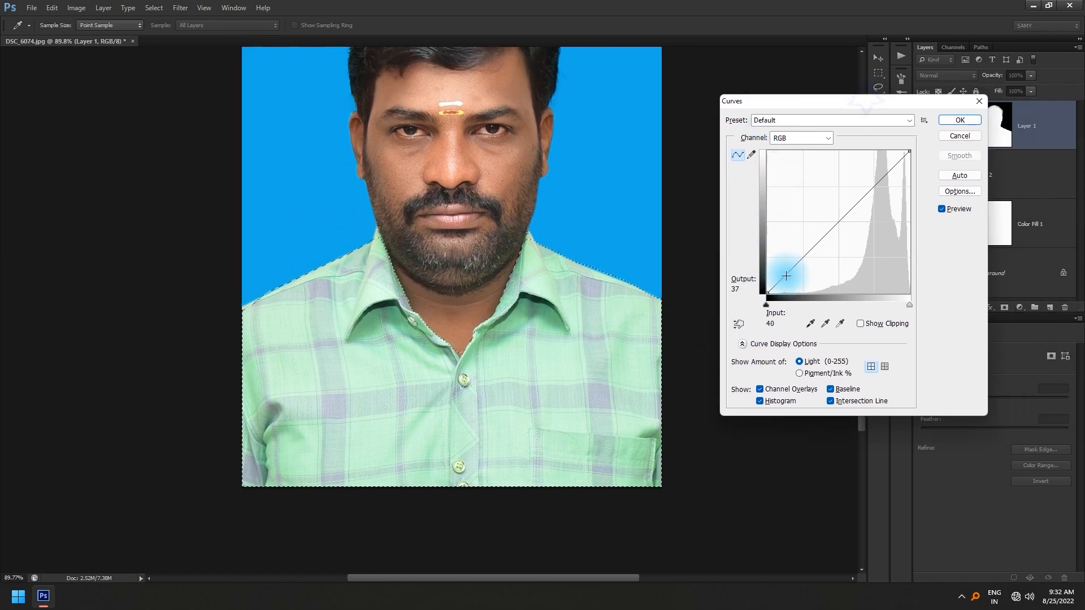
click(741, 328)
click(557, 355)
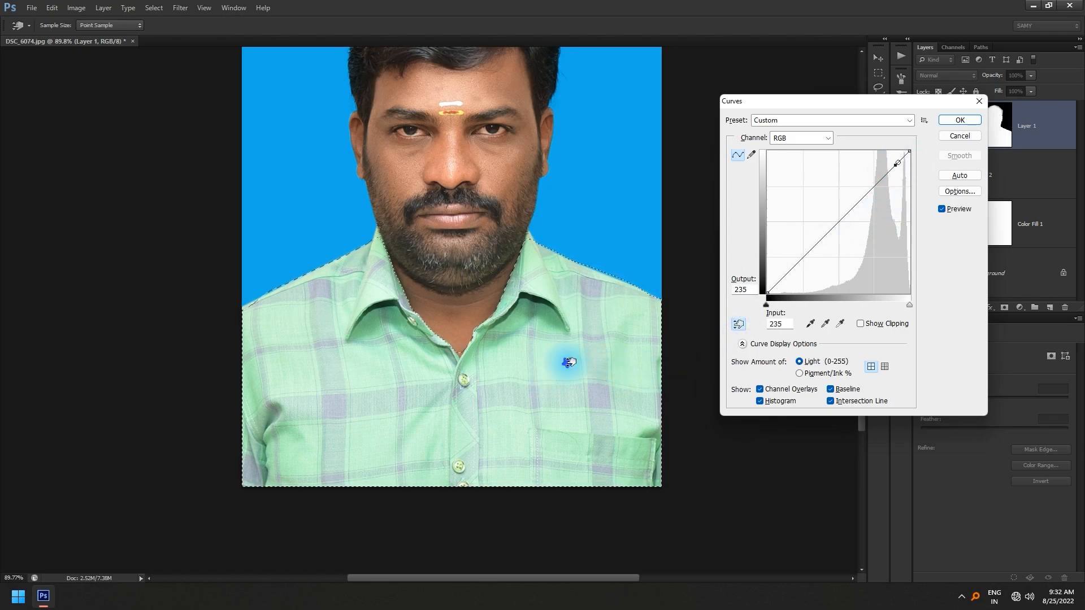
drag(569, 363, 571, 369)
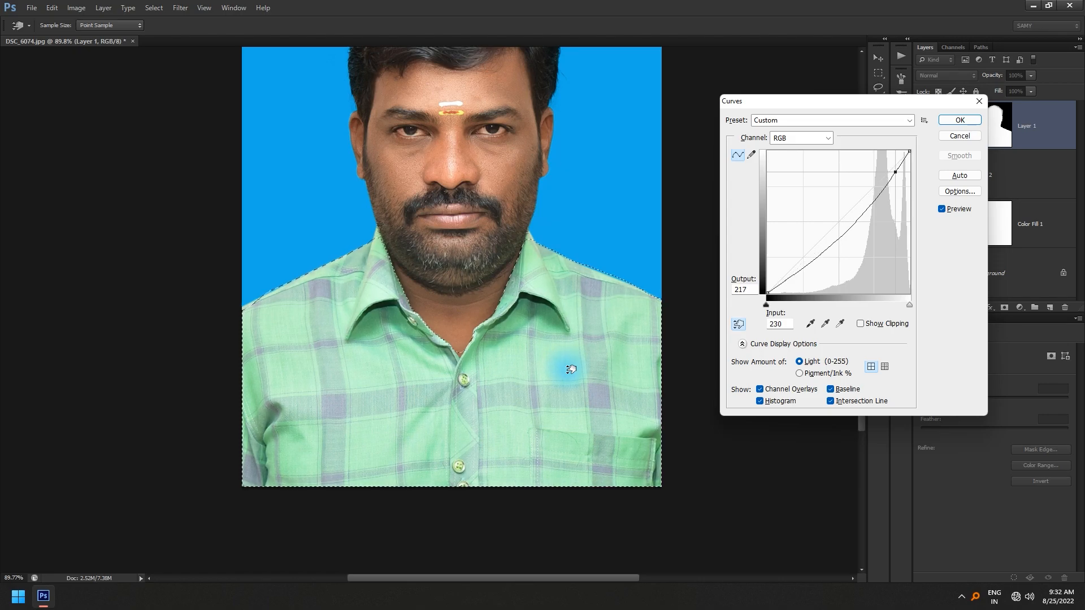
click(961, 135)
key(ctrl+m)
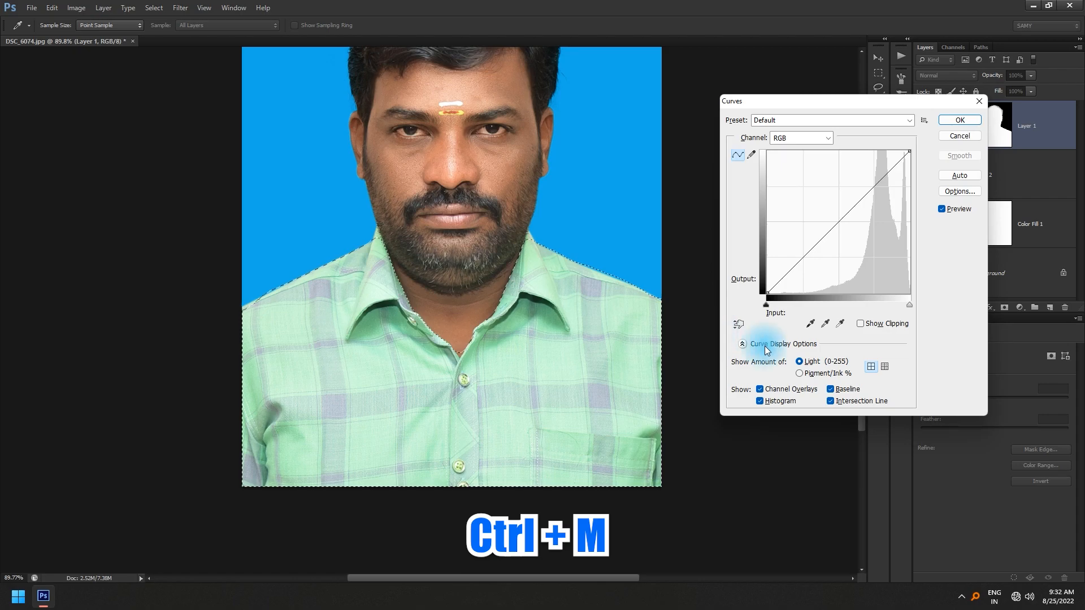
click(739, 324)
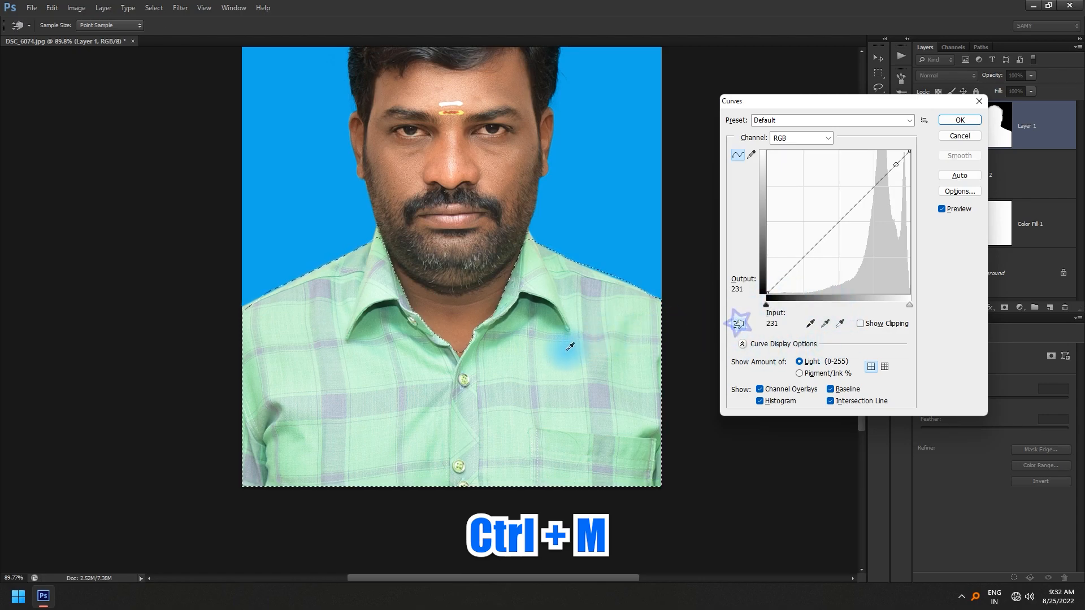
drag(568, 347, 570, 358)
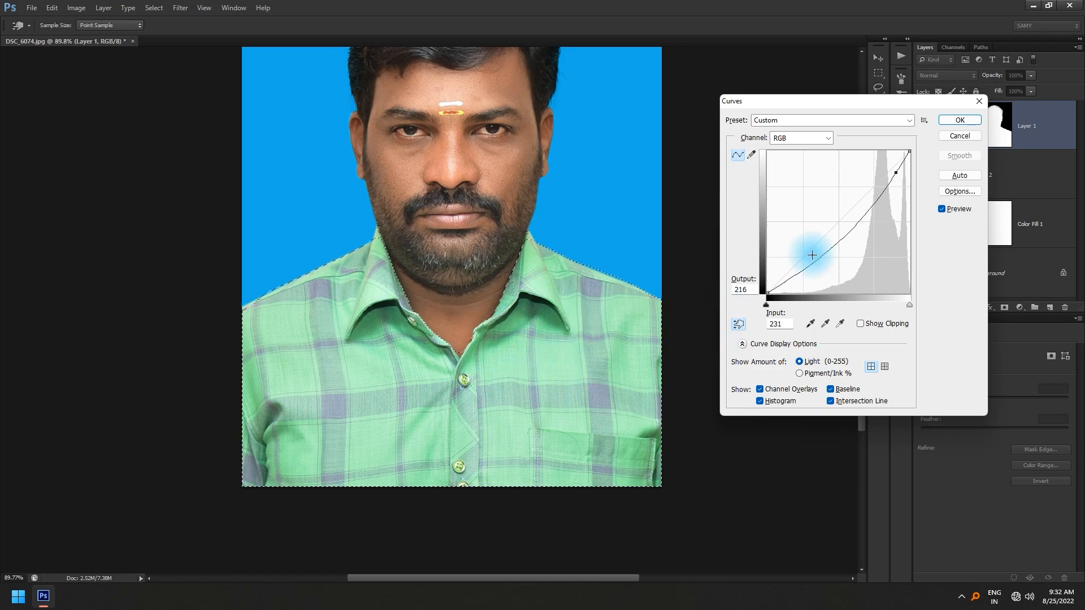
click(961, 120)
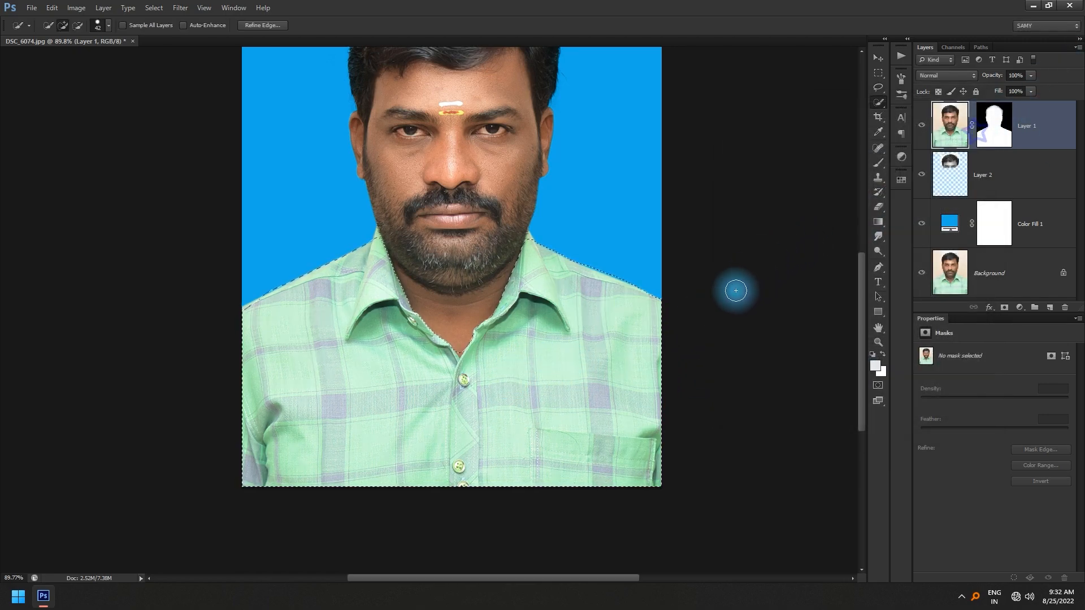
Darken the selected shirt with a Curves adjustment, sampling the light fabric at input 233 and setting its output to 214.
key(ctrl+m)
click(739, 324)
click(557, 354)
drag(557, 353, 556, 356)
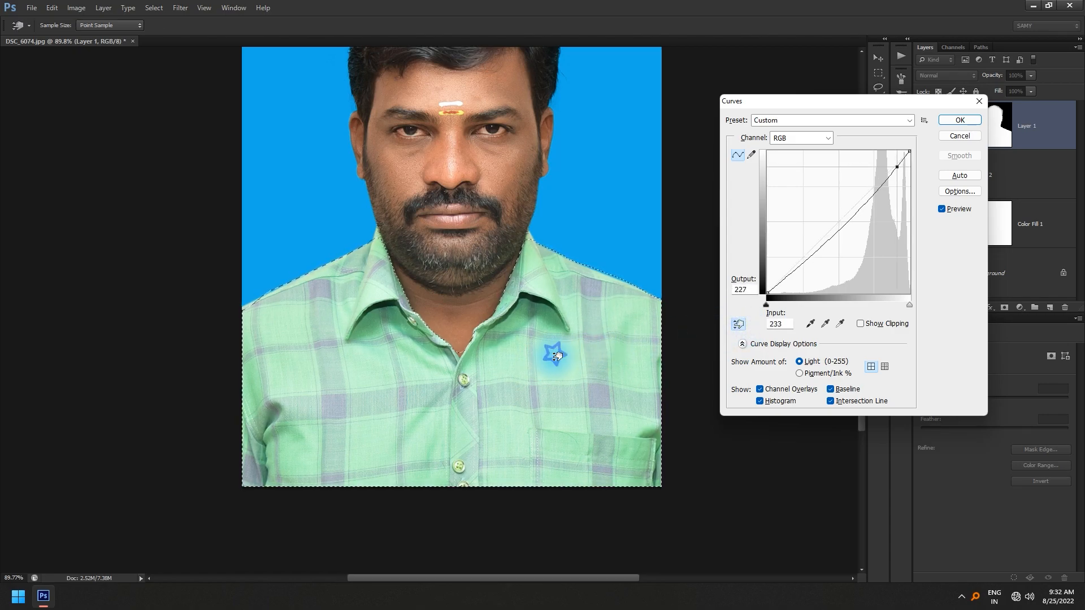
click(746, 289)
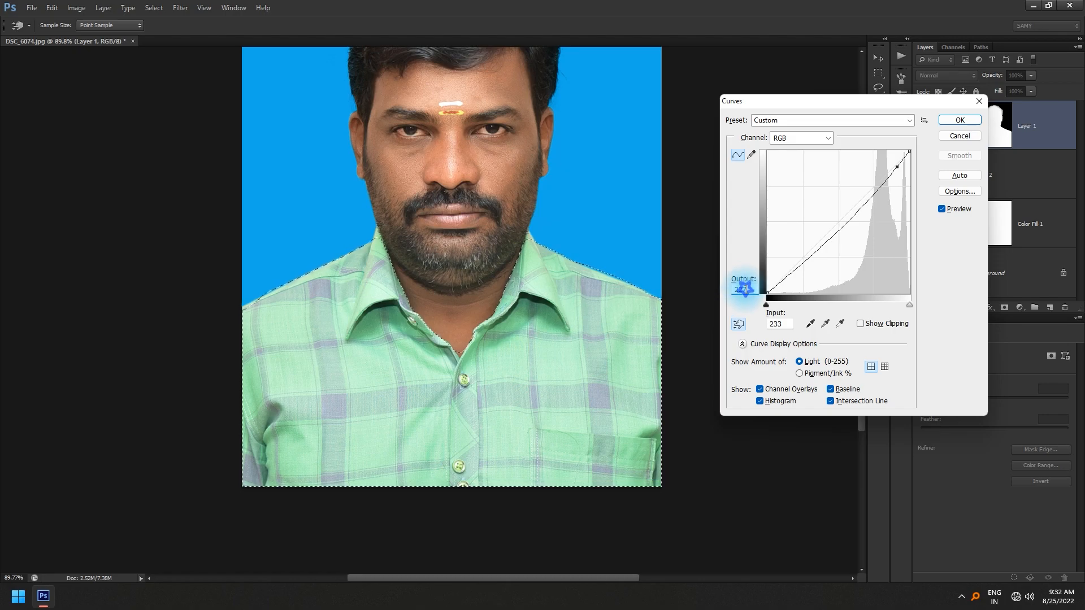
double_click(746, 290)
text(225)
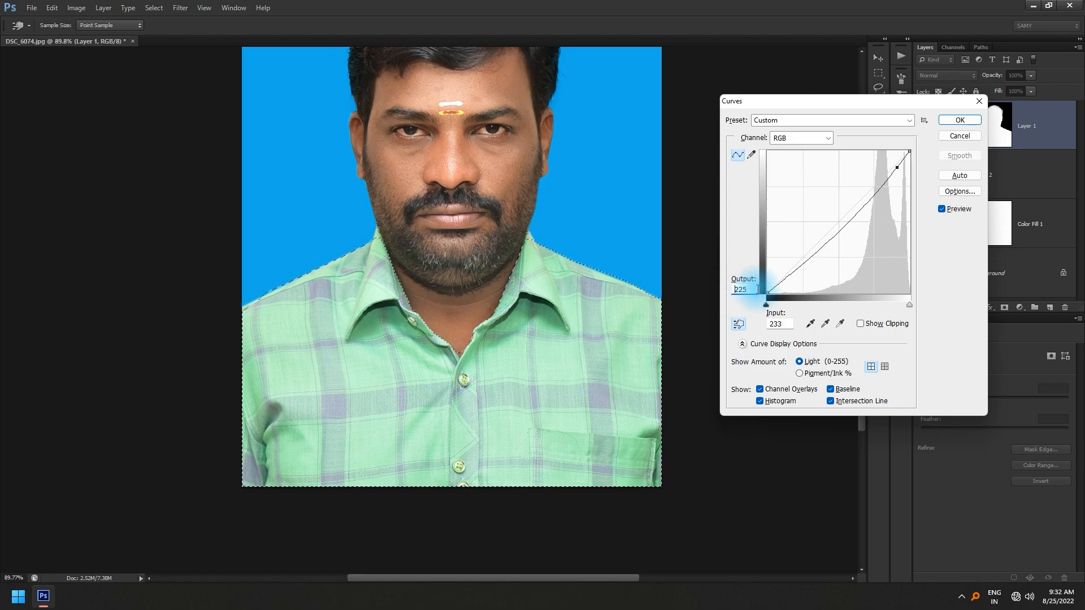
double_click(747, 290)
key(Down)
key(Down)
key(Down)
key(Down)
key(Down)
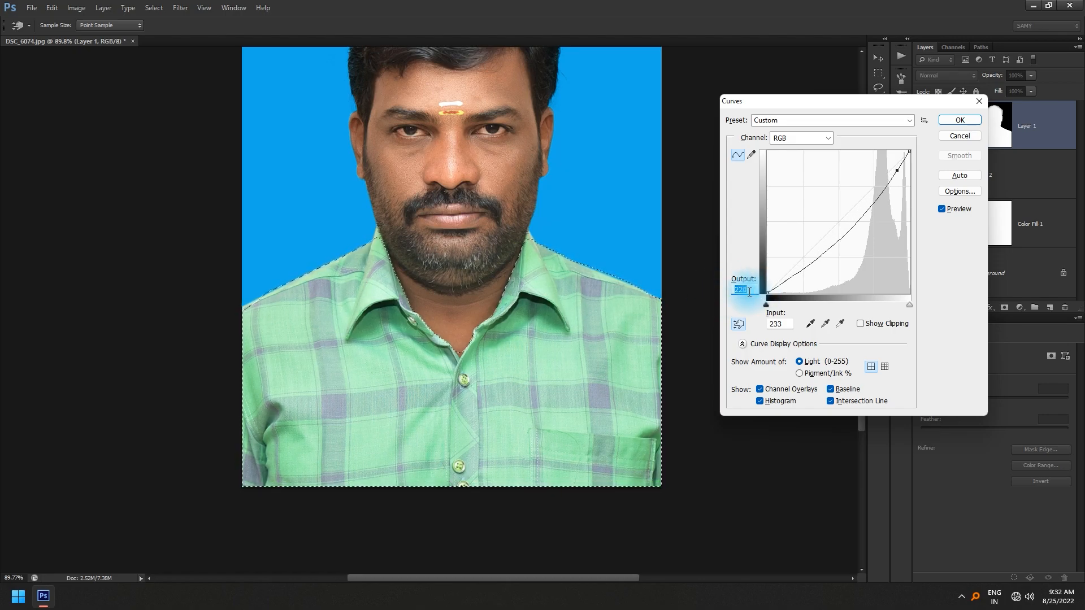
click(528, 348)
click(494, 362)
click(526, 357)
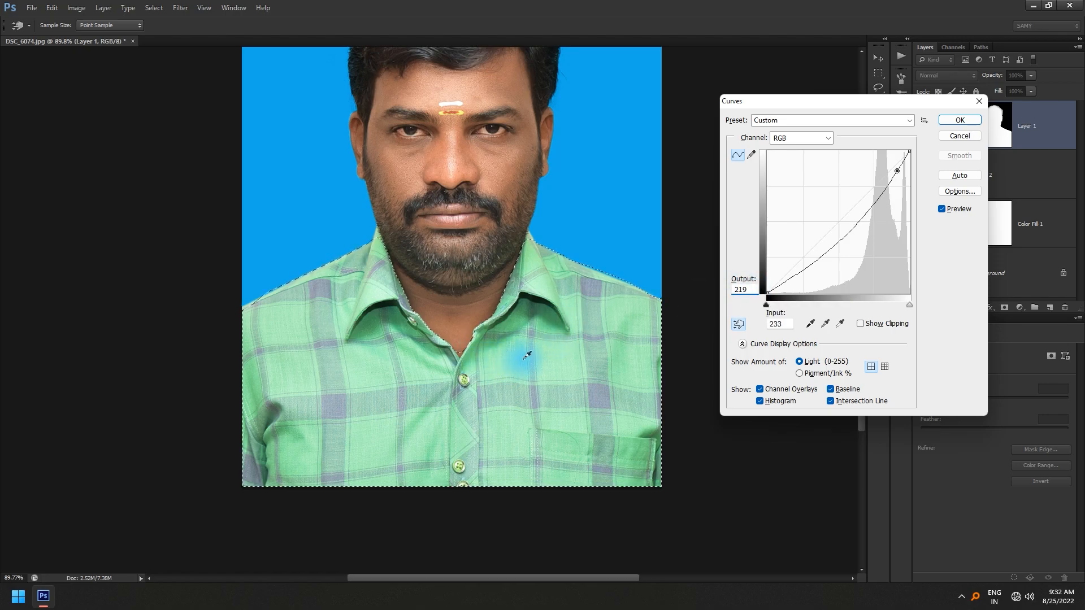
click(592, 343)
double_click(752, 290)
key(Down)
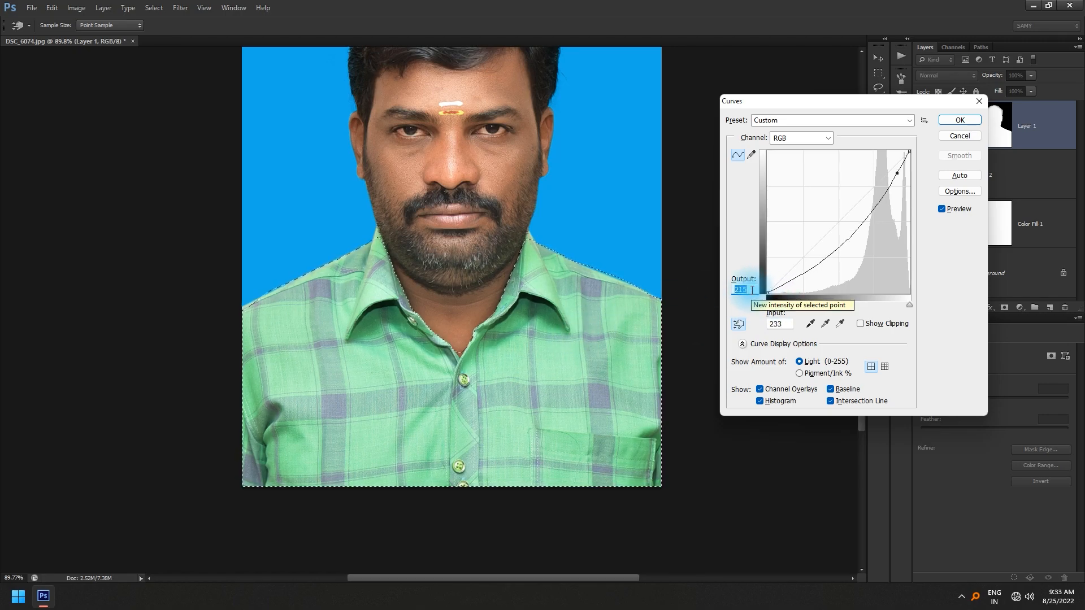
key(Down)
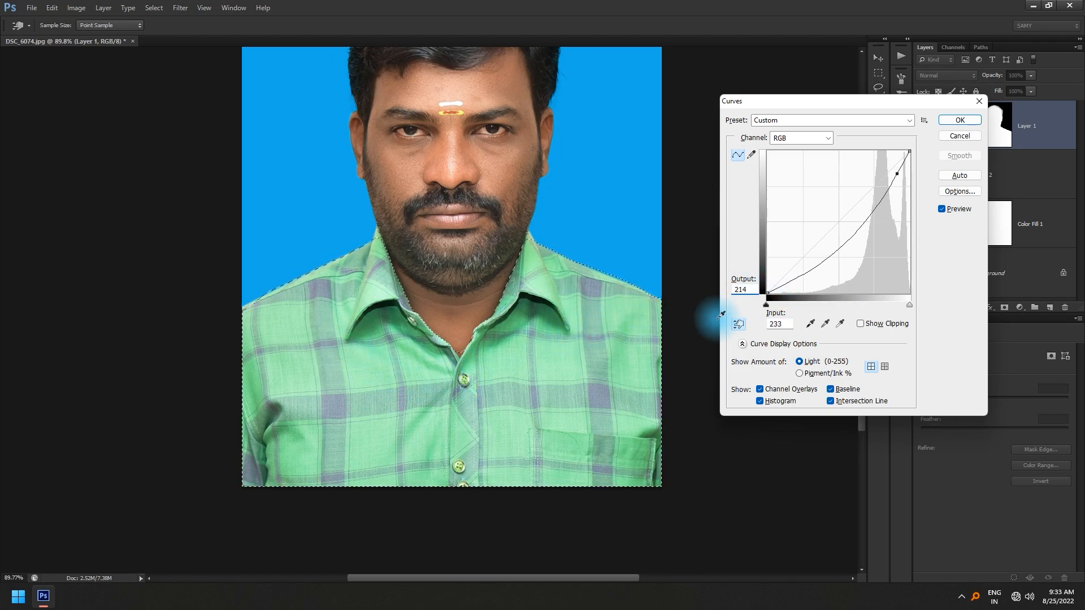
click(959, 120)
Deselect the shirt, select the face, ears and neck without the hair using Quick Selection, and feather the selection by 10 pixels.
scroll(448, 274, up, 3)
key(ctrl+d)
mouse_move(456, 415)
mouse_down()
mouse_move(439, 285)
mouse_move(453, 154)
mouse_move(483, 152)
mouse_move(481, 115)
mouse_move(559, 145)
mouse_up()
scroll(598, 221, up, 3)
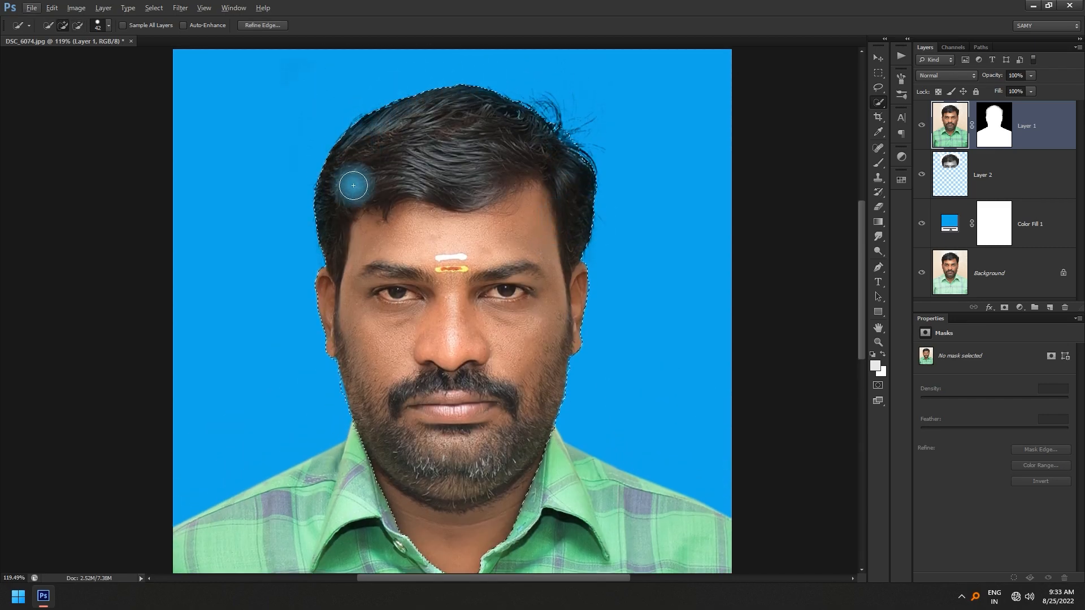
mouse_move(313, 256)
mouse_down()
mouse_move(349, 189)
mouse_move(411, 142)
mouse_move(493, 141)
mouse_move(549, 163)
mouse_move(601, 198)
mouse_up()
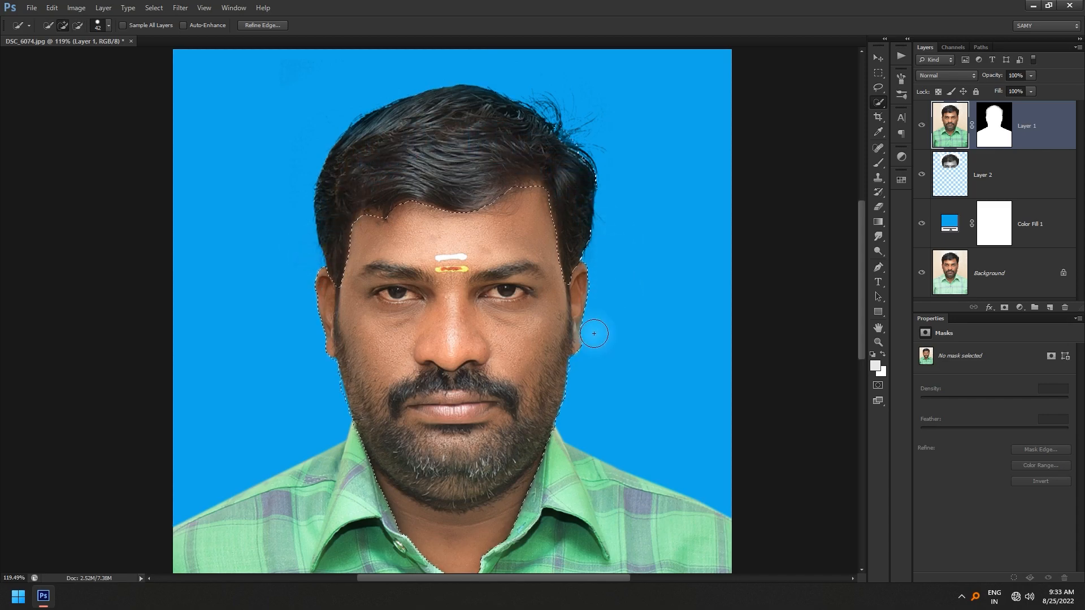
key(shift+F6)
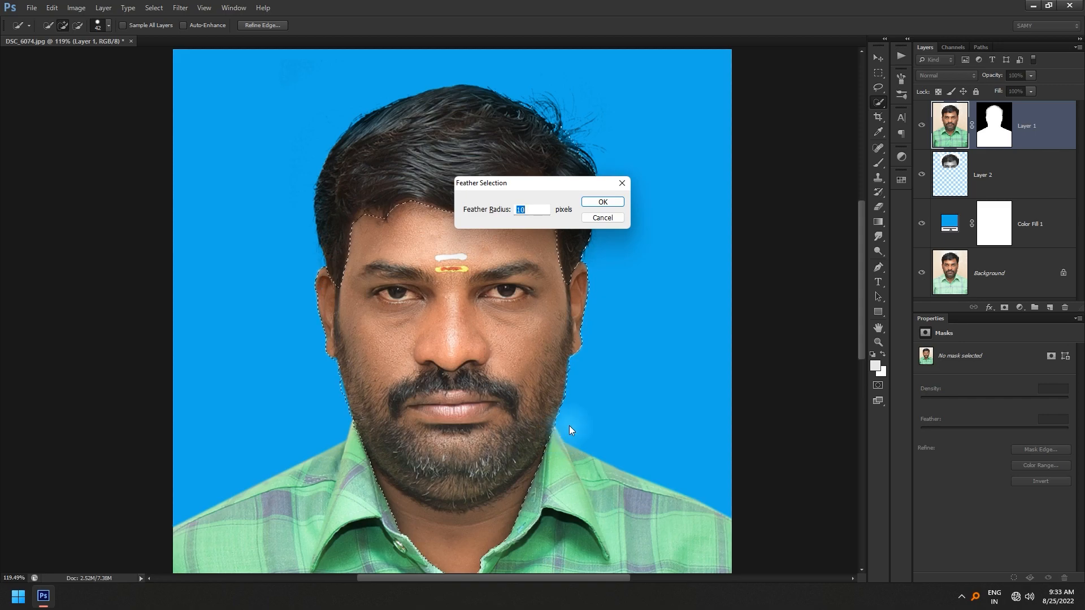
key(Return)
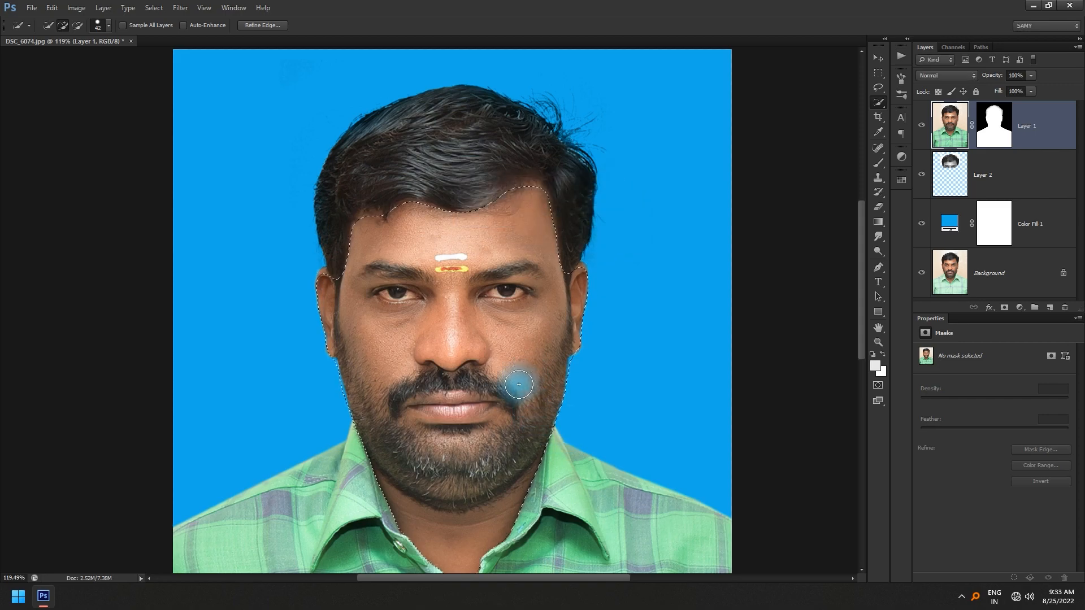
Brighten the selected face with a Curves adjustment, sampling the cheek at input 177 and raising its output to about 191.
key(ctrl+m)
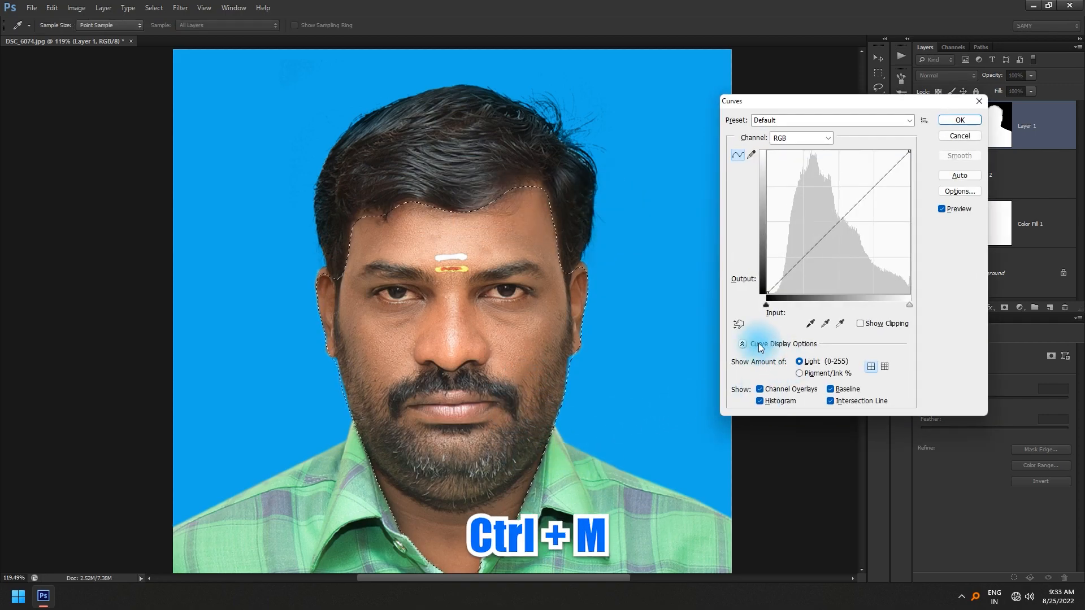
click(739, 326)
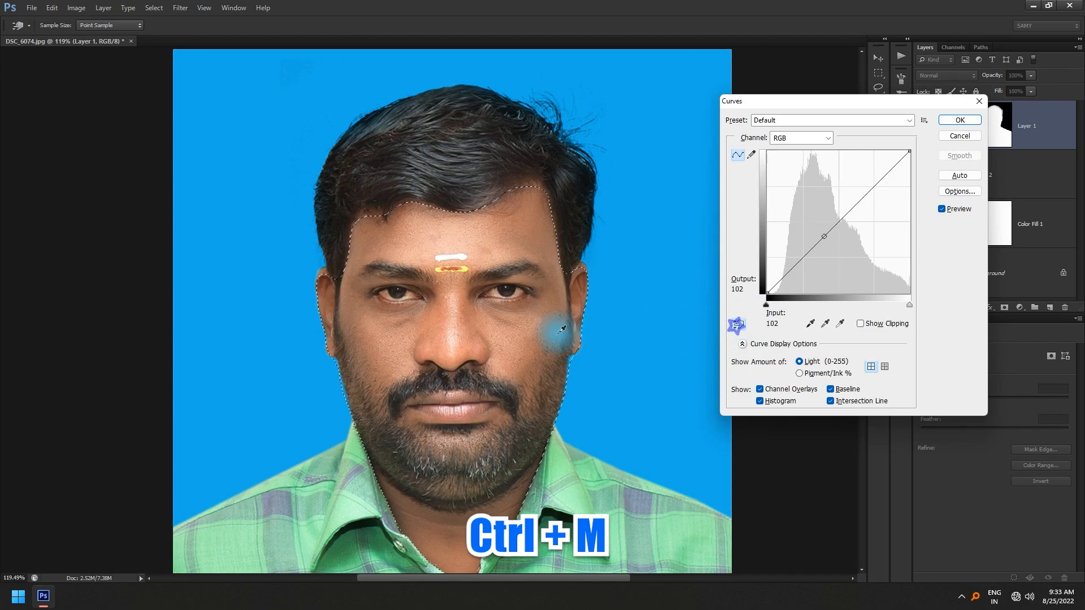
click(518, 341)
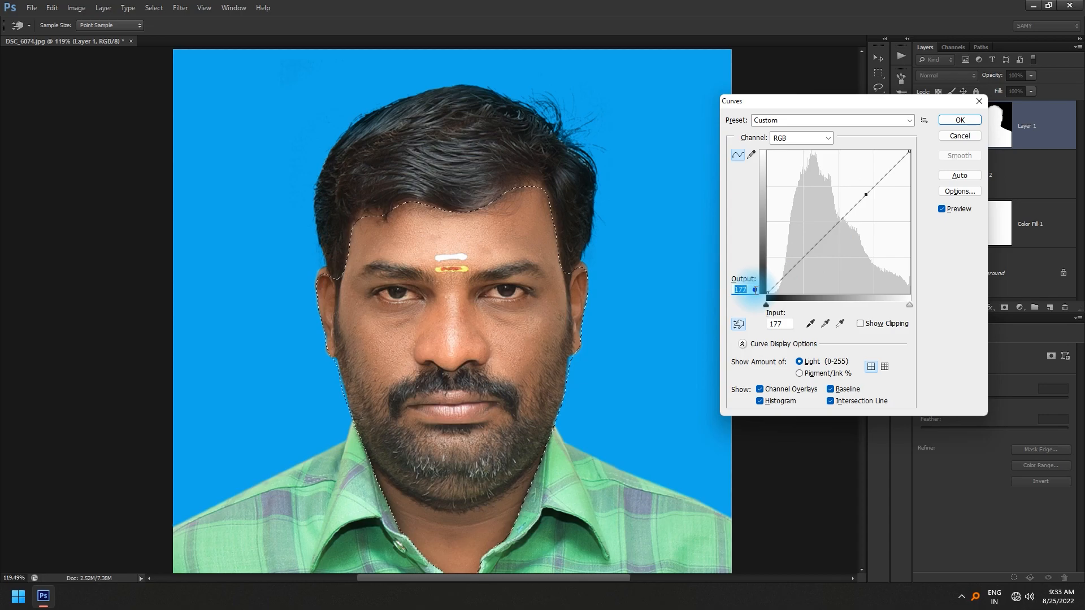
double_click(740, 290)
key(Up)
key(Up)
key(Up)
key(Up)
key(Up)
key(Up)
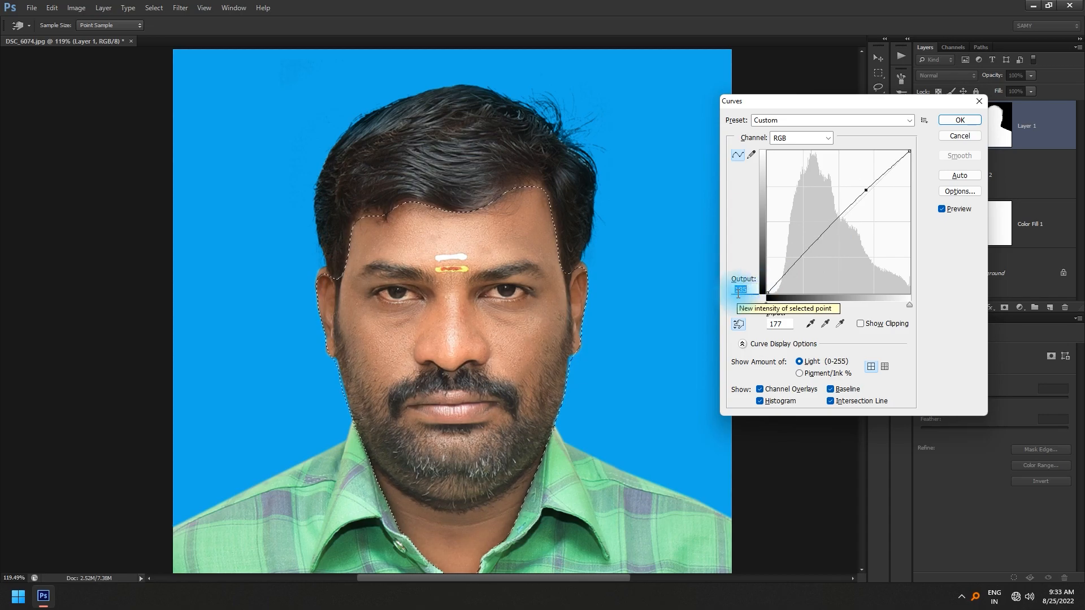
key(Up)
key(Up)
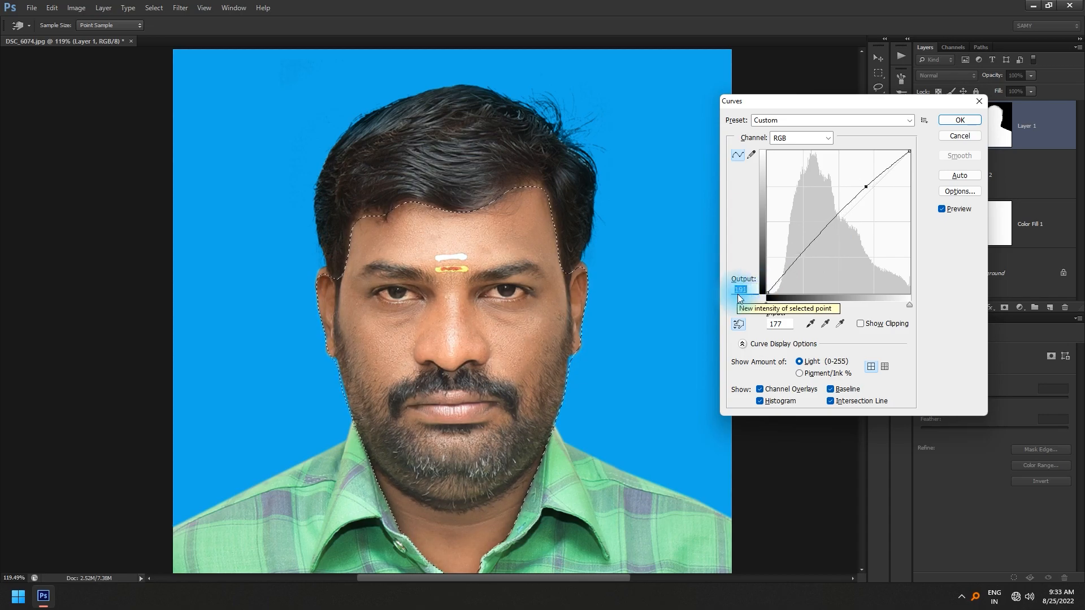
key(Return)
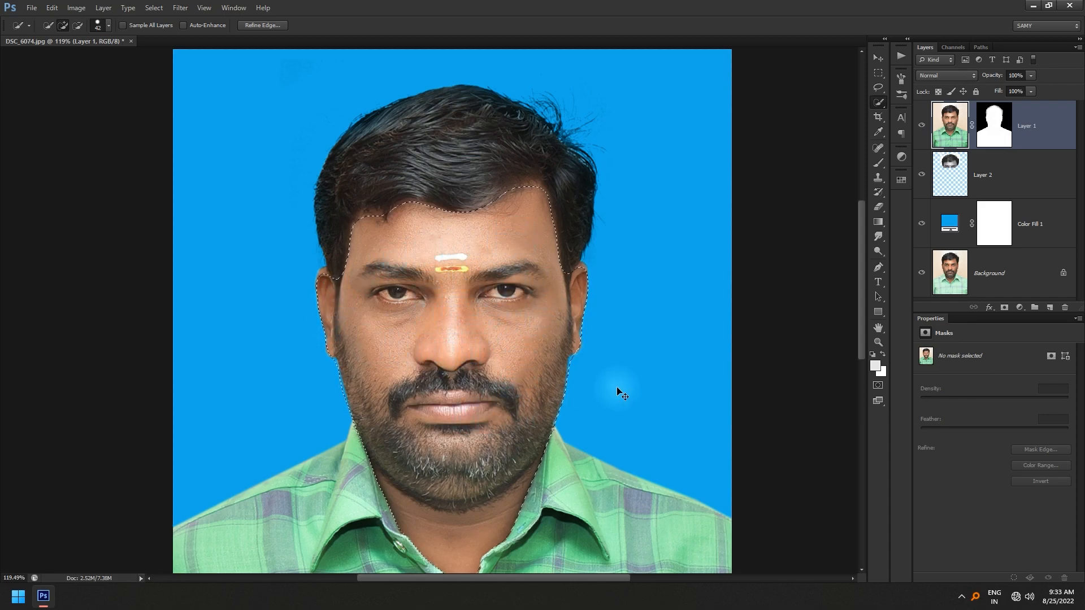
Deepen the face's dark tones with Curves by slightly lowering the output of a sampled point at input 57, and clear the selection.
key(ctrl+m)
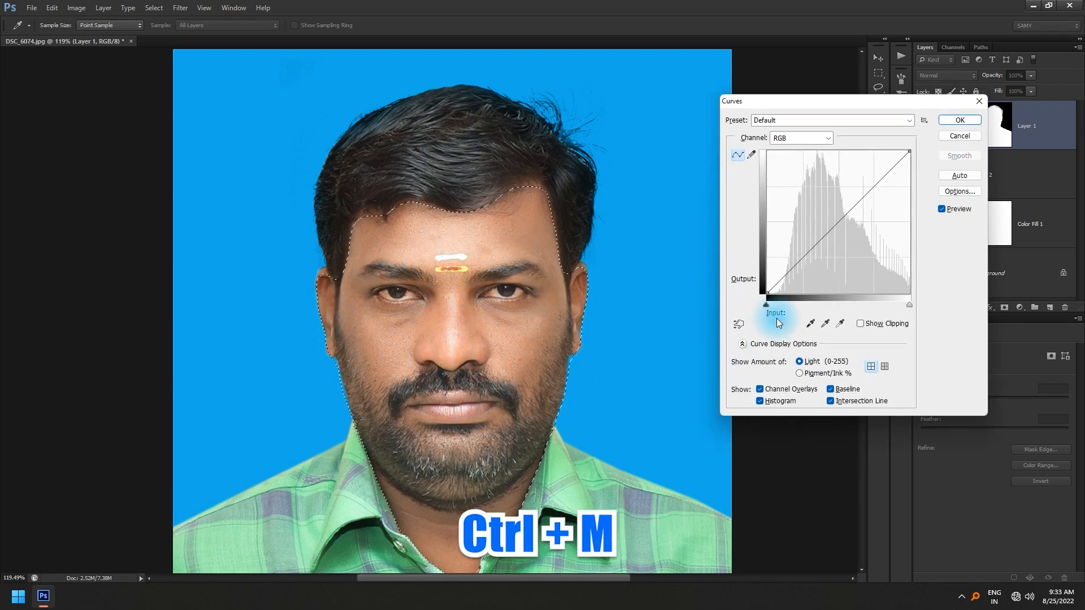
click(738, 326)
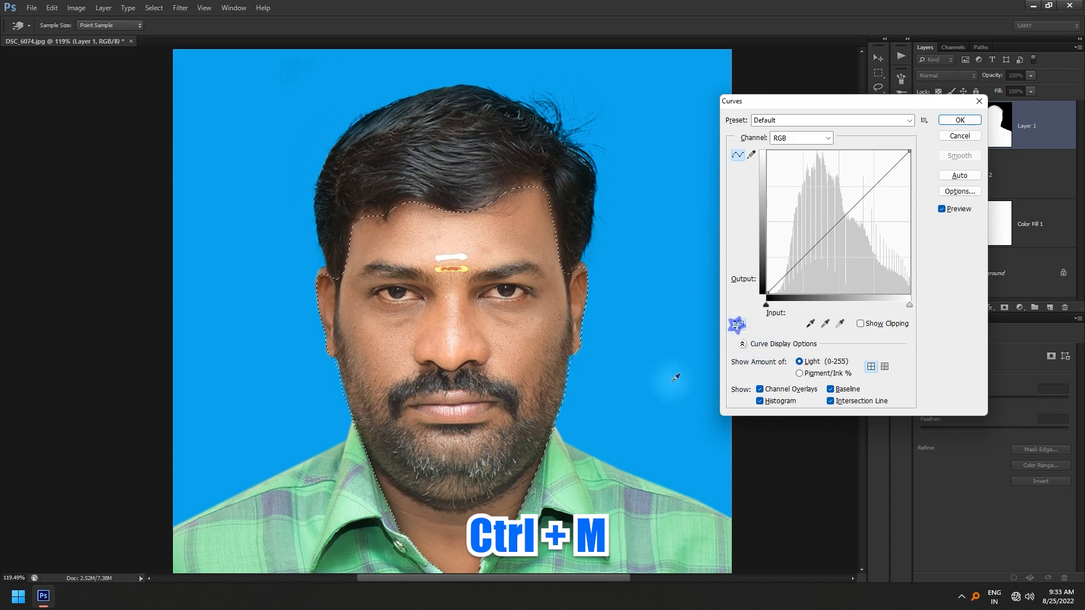
click(521, 399)
click(739, 289)
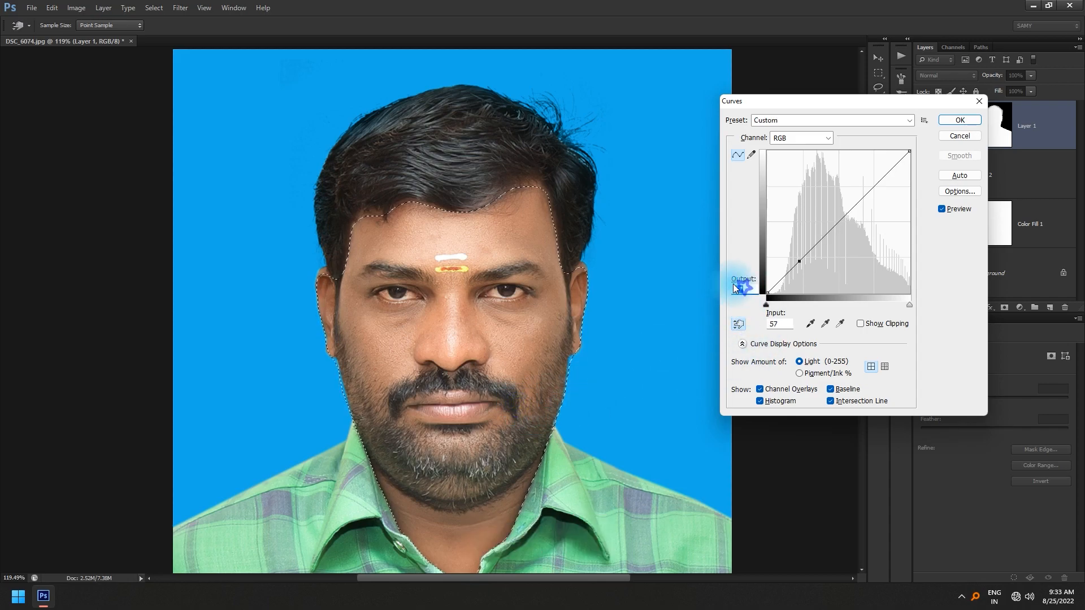
key(Down)
key(Down)
key(Down)
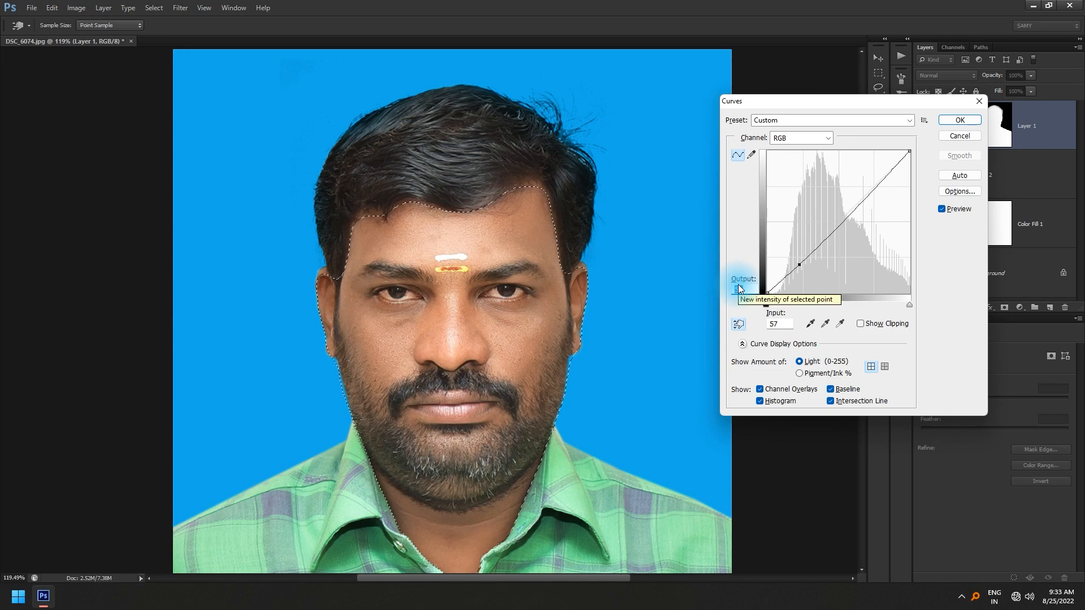
key(Return)
key(w)
key(ctrl+d)
key(ctrl+0)
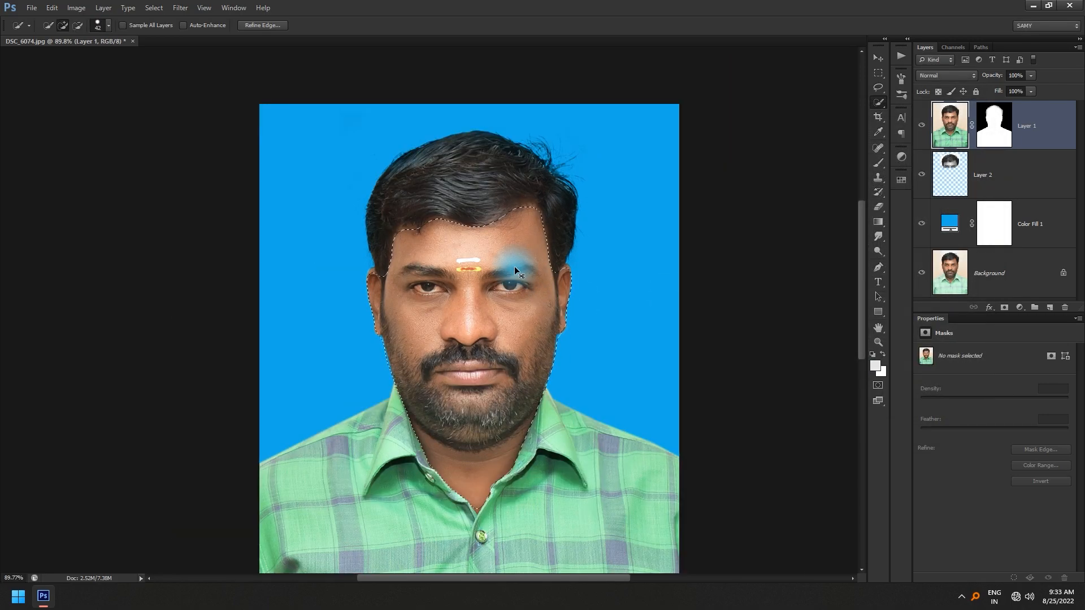
Adjust Layer 1's tones with Levels, setting the input black point to 6, midtones to 1.12 and white point to 249.
scroll(484, 243, up, 4)
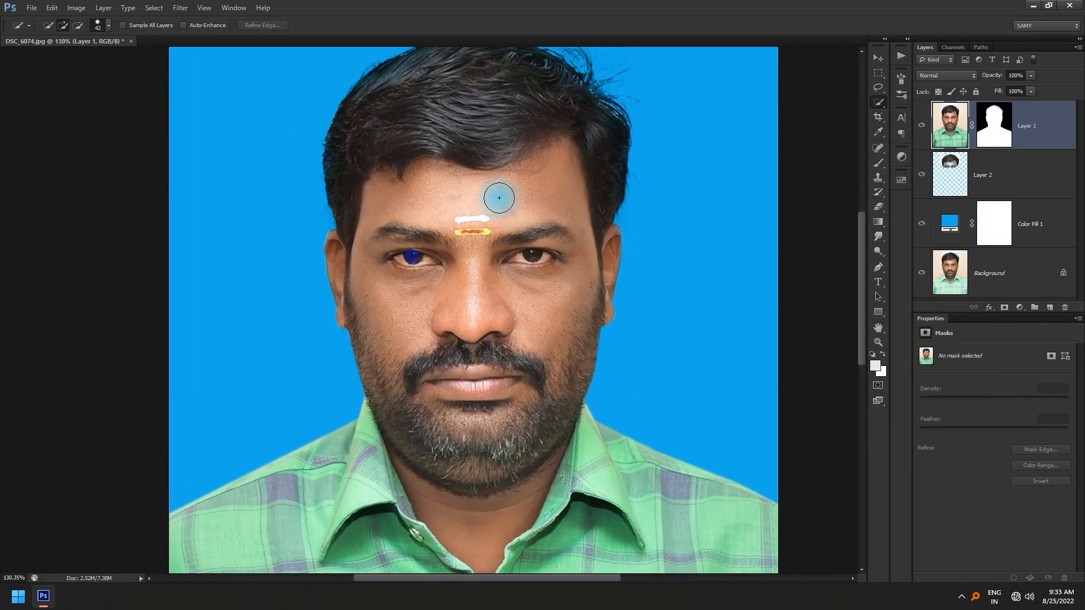
key(ctrl+l)
drag(745, 103, 737, 305)
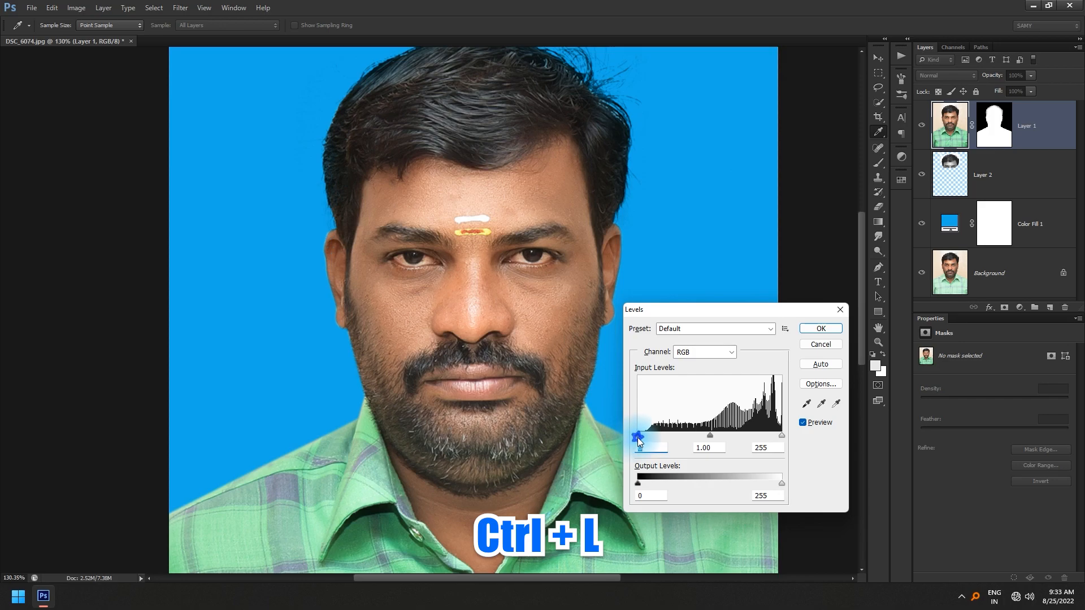
drag(637, 434, 640, 436)
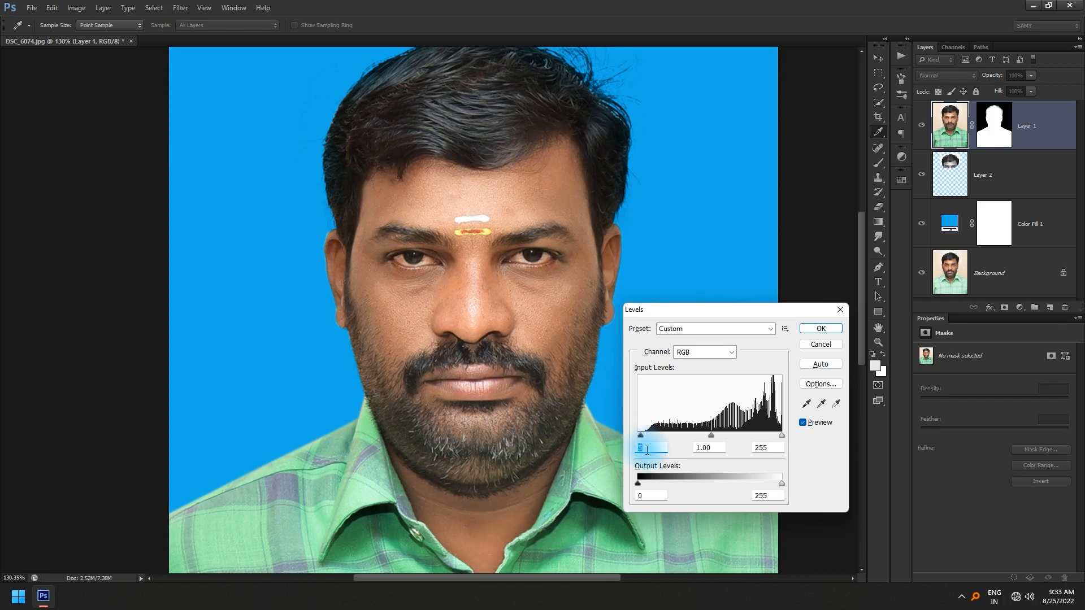
key(Tab)
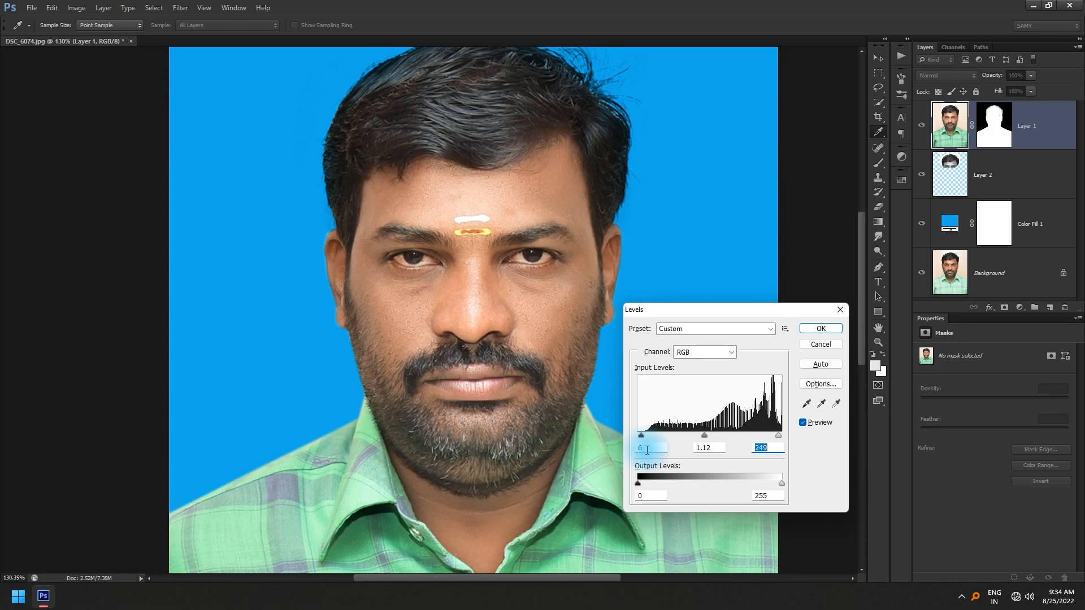
click(656, 446)
scroll(657, 445, up, 2)
key(Return)
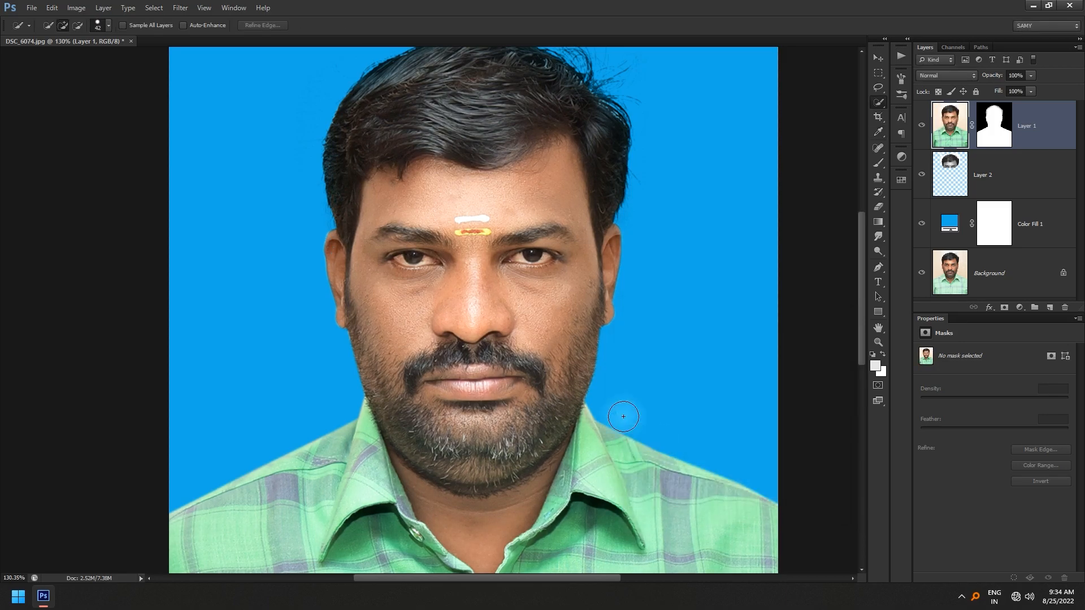
Compare the edited portrait with the original photo by showing only the Background layer, and restore all layers.
scroll(390, 243, down, 6)
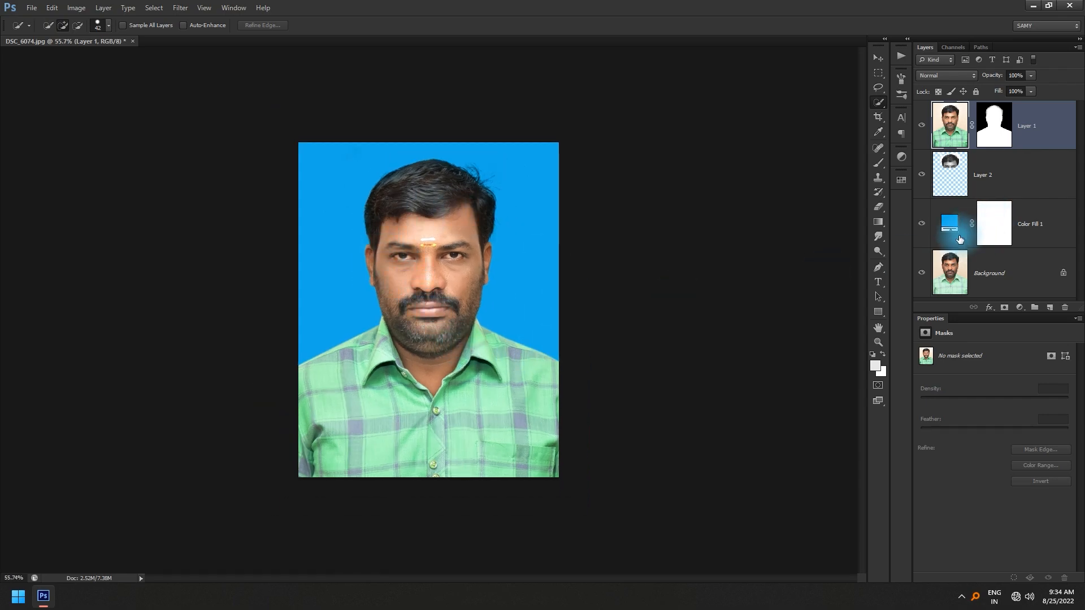
alt+click(923, 274)
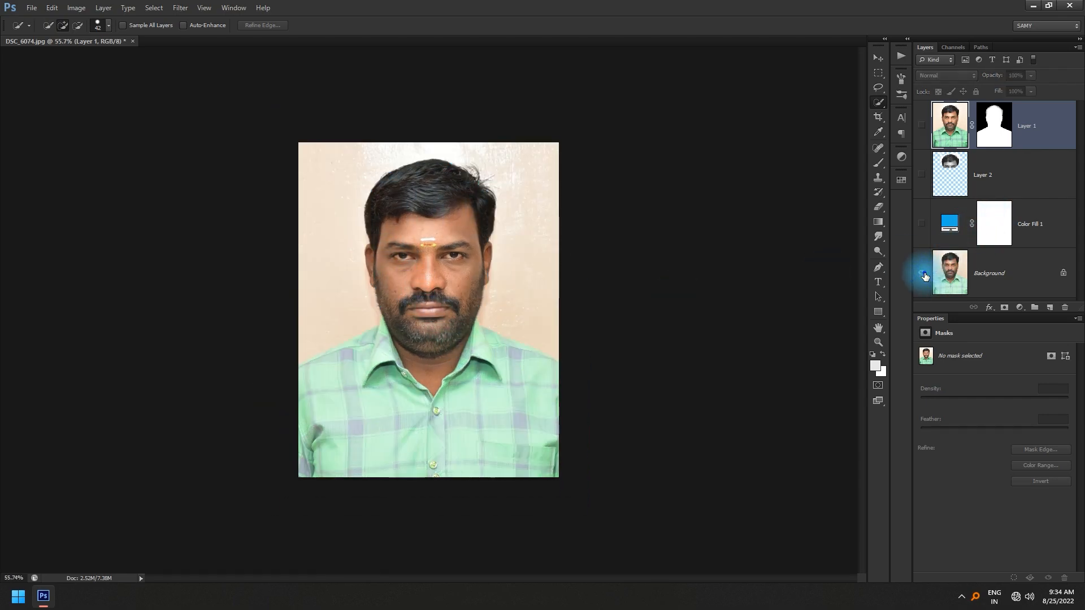
alt+click(924, 274)
alt+click(924, 274)
scroll(428, 409, up, 3)
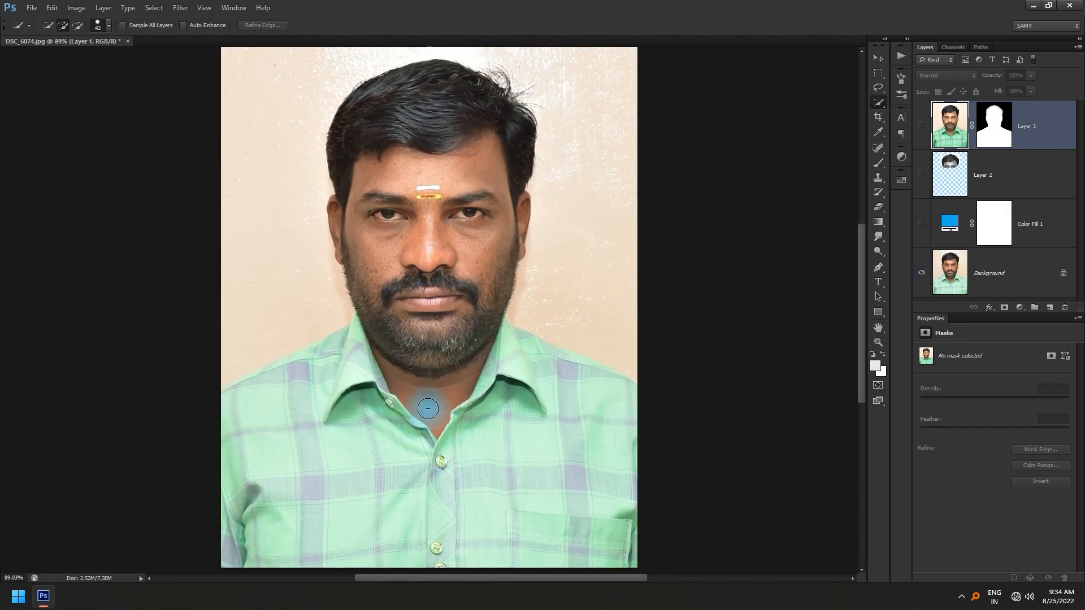
scroll(351, 523, up, 2)
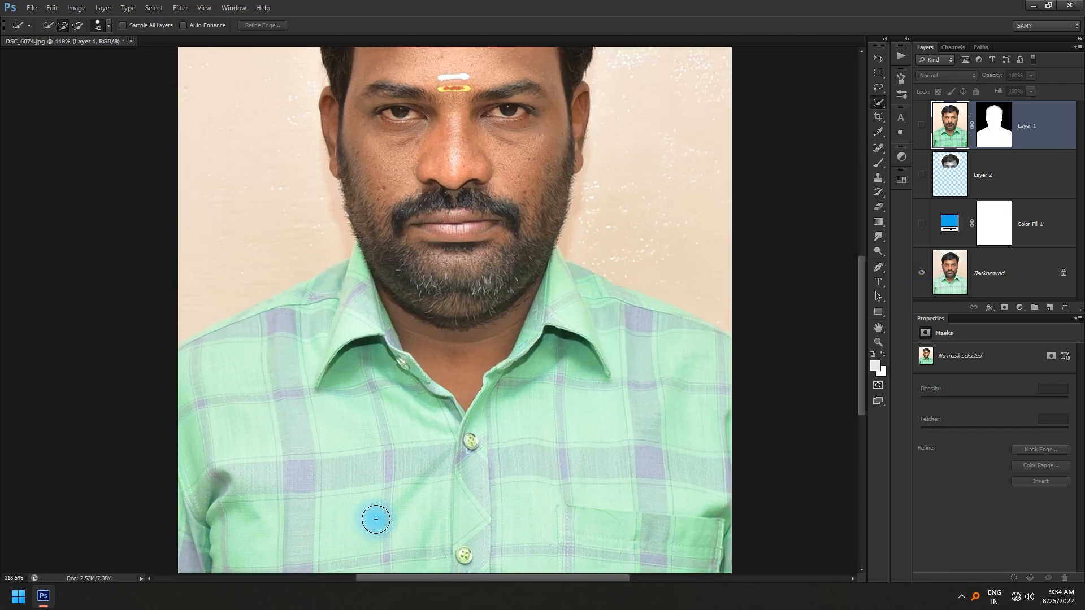
scroll(405, 489, down, 2)
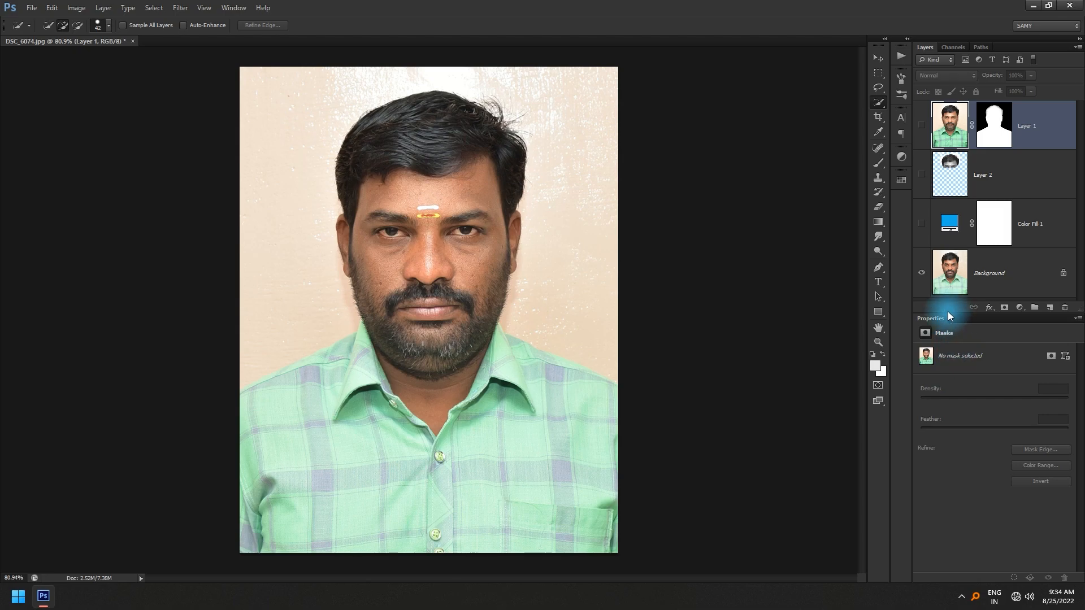
alt+click(922, 273)
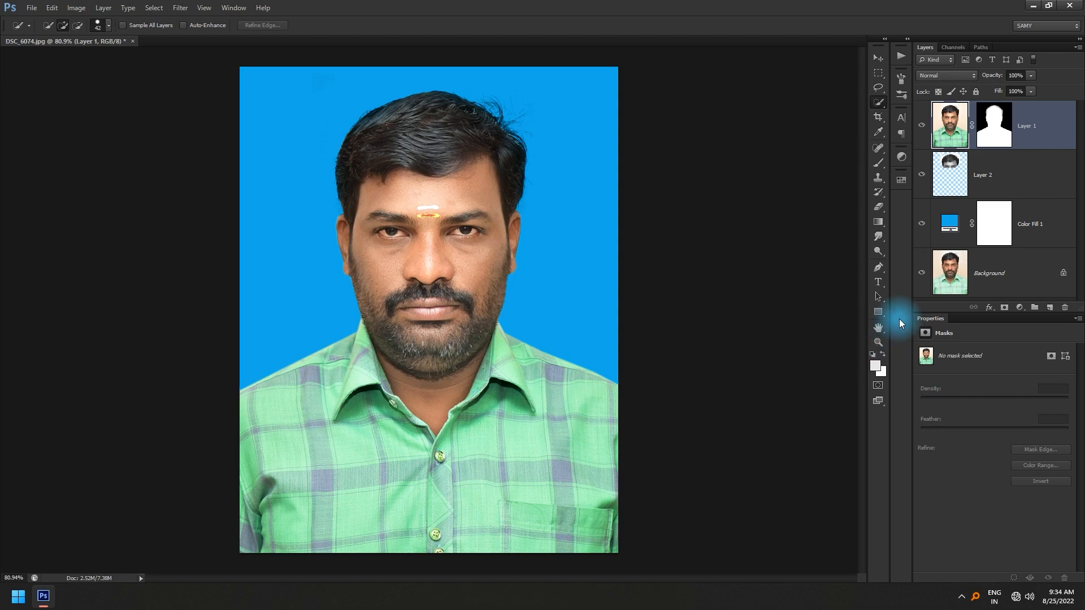
Select the hair on Layer 1 with Quick Selection and feather the selection by 10 pixels.
scroll(469, 305, up, 3)
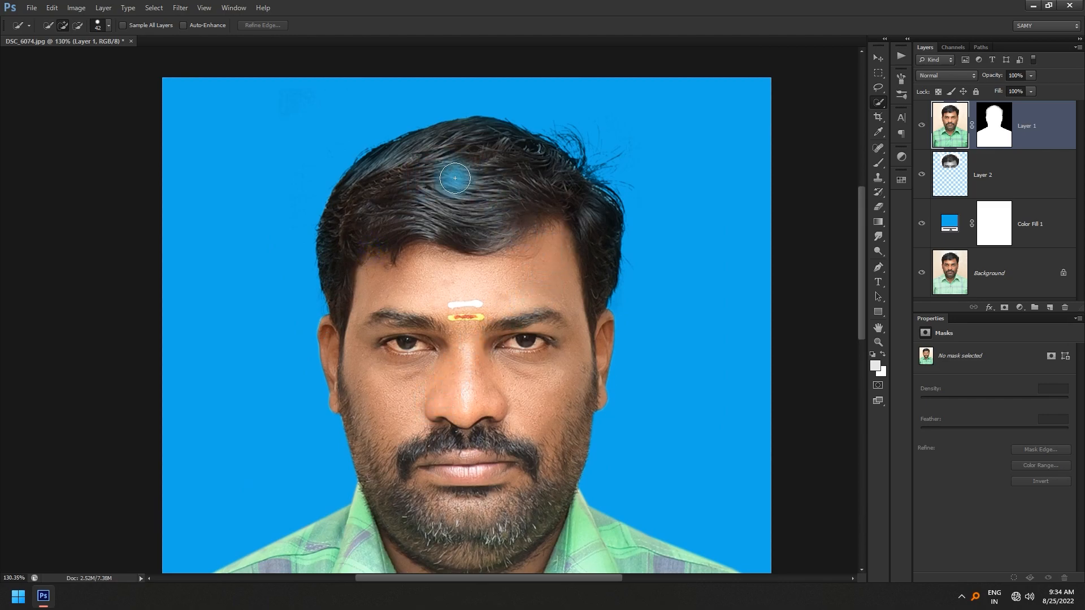
mouse_move(519, 191)
mouse_down()
mouse_move(437, 198)
mouse_move(360, 234)
mouse_move(428, 207)
mouse_move(576, 190)
mouse_move(602, 235)
mouse_up()
key(ctrl+l)
key(Escape)
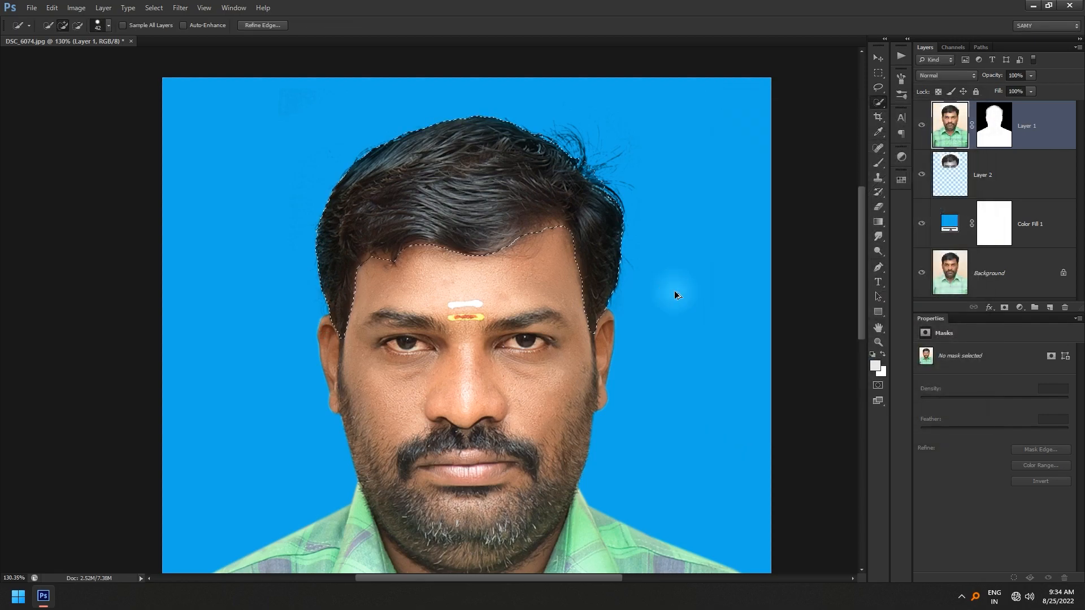
key(shift+F6)
key(Return)
Darken the selected hair with Curves, lowering the output of a point at input 61 to about 46, and deselect.
key(ctrl+m)
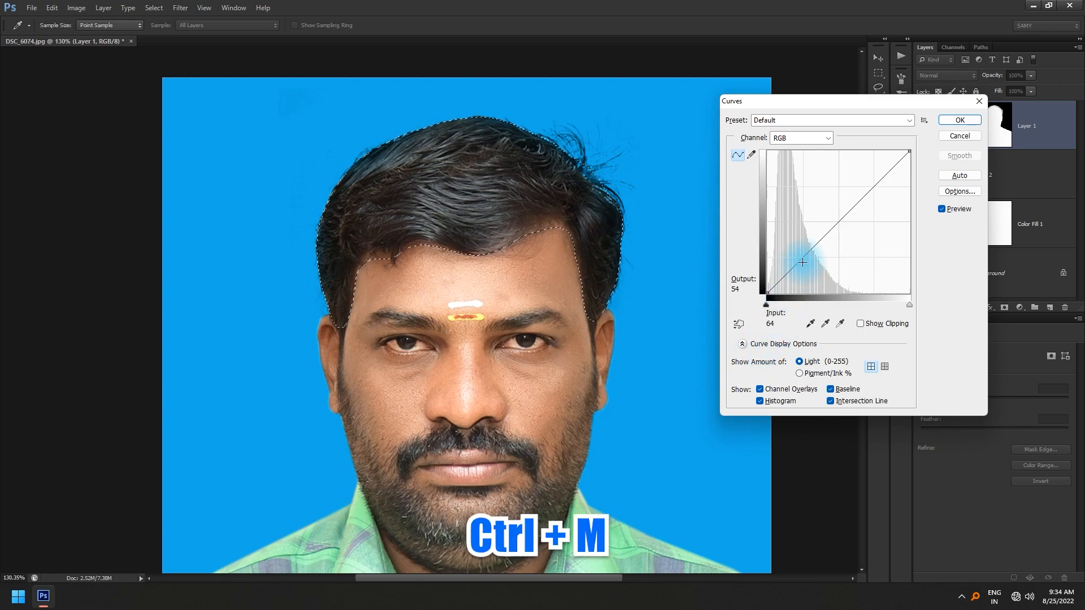
click(802, 262)
click(741, 291)
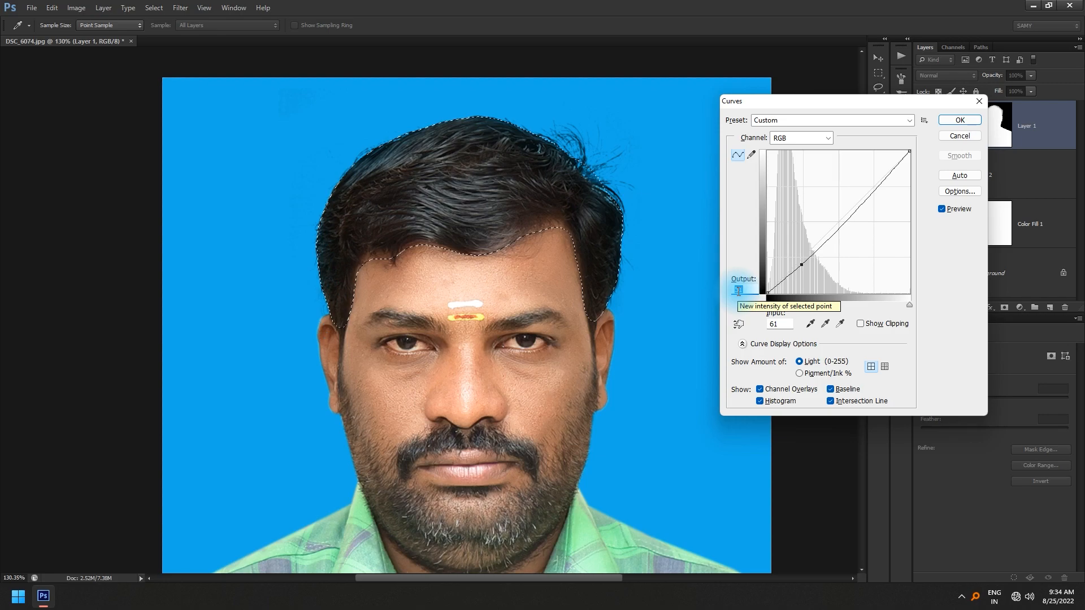
click(795, 263)
mouse_move(803, 267)
mouse_down()
mouse_move(811, 279)
mouse_move(802, 265)
mouse_up()
drag(746, 290, 718, 292)
key(Down)
key(Down)
key(Down)
key(Down)
key(Down)
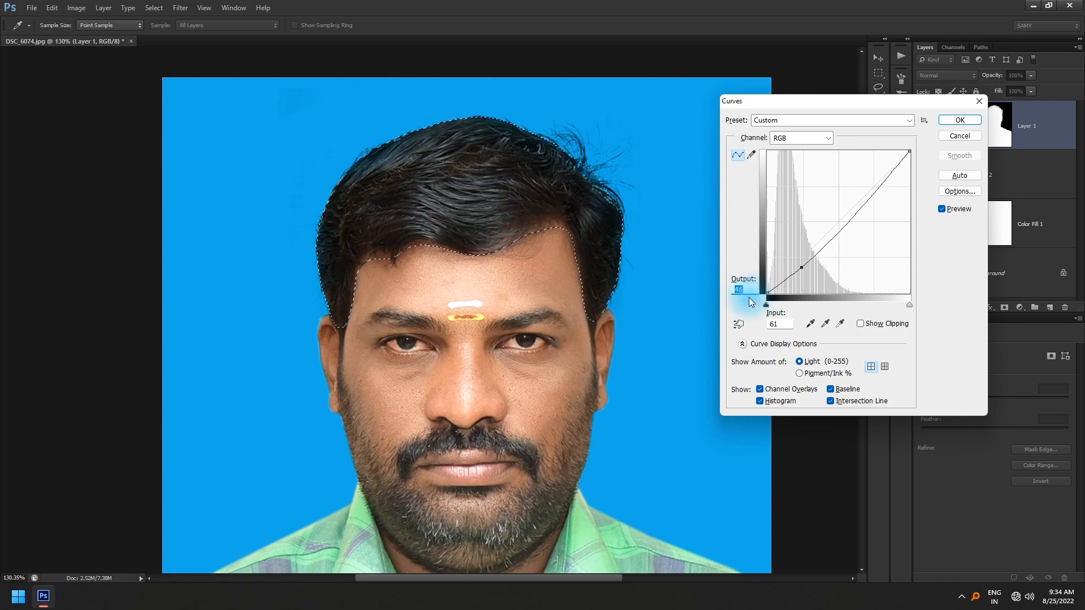
key(Return)
key(ctrl+d)
key(w)
key(ctrl+0)
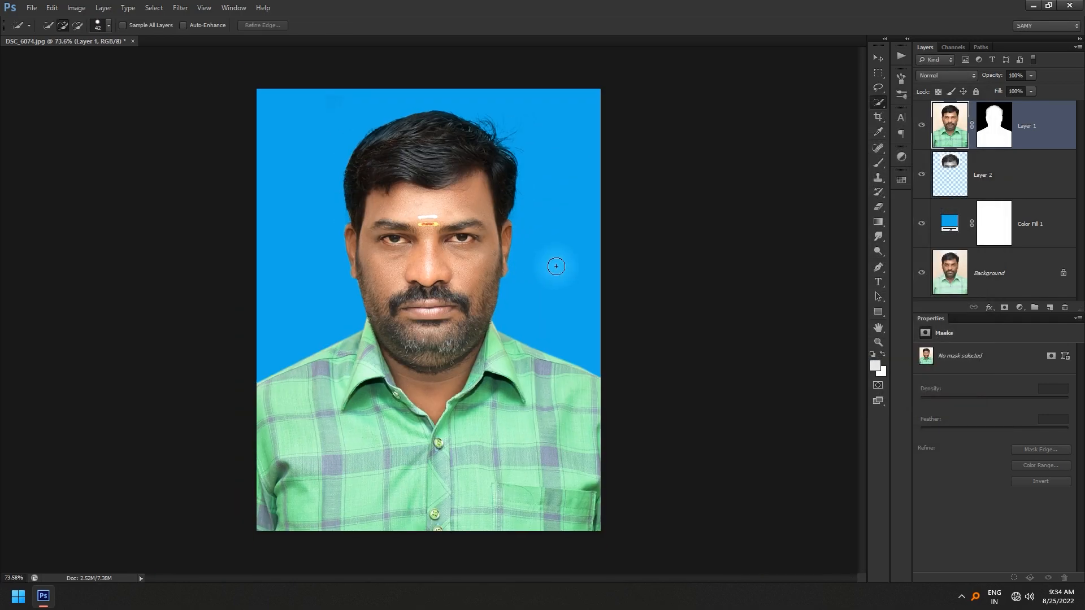
Select the darker skin areas of the forehead and cheeks with Magic Wand at tolerance 32, and feather by 10 pixels.
scroll(443, 315, up, 3)
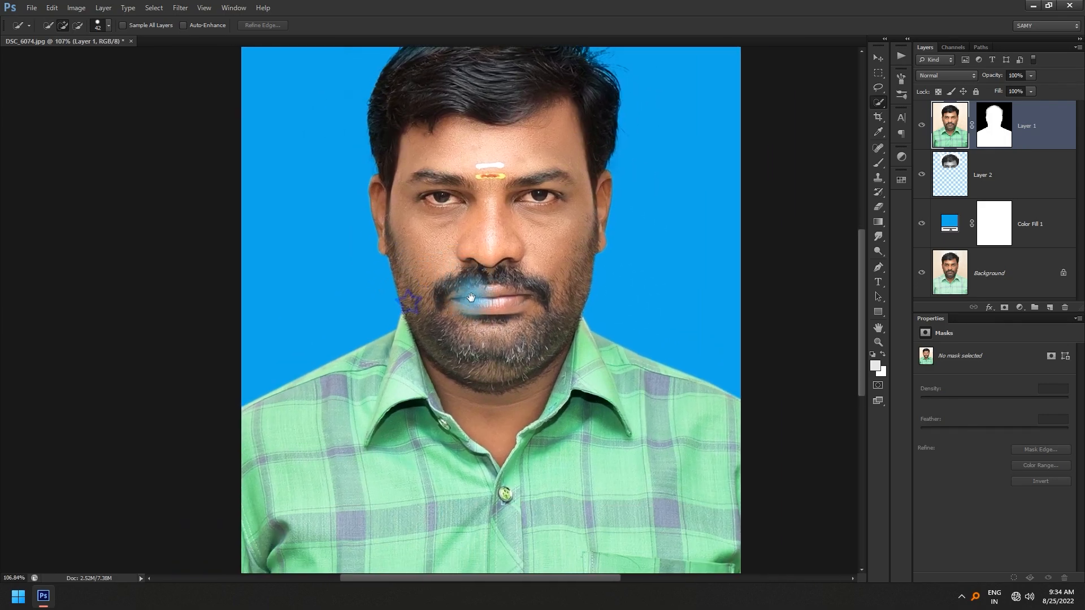
scroll(470, 298, down, 3)
scroll(411, 306, up, 3)
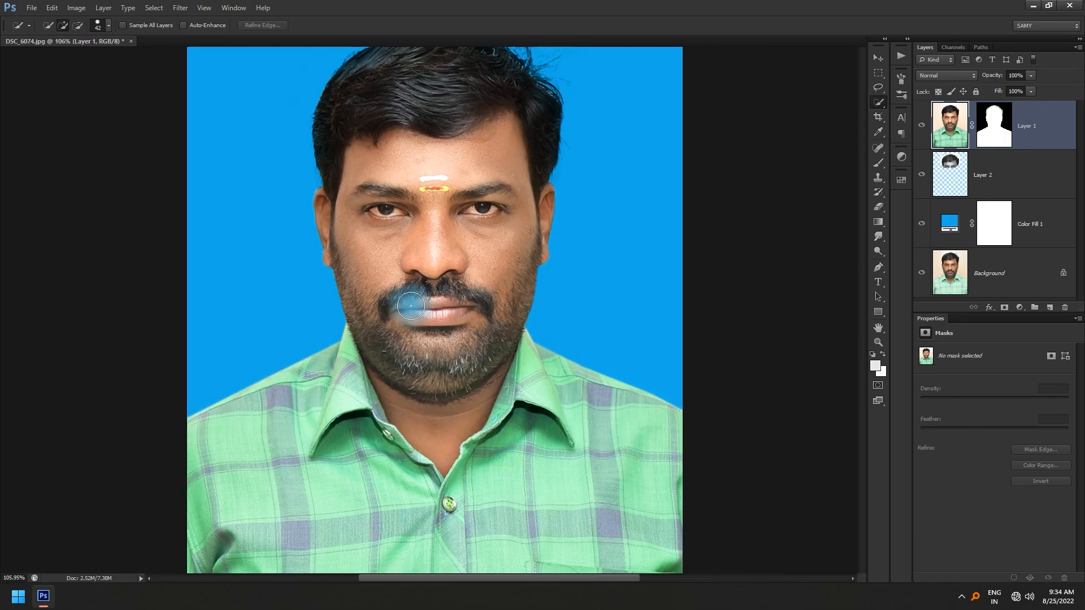
scroll(387, 254, up, 4)
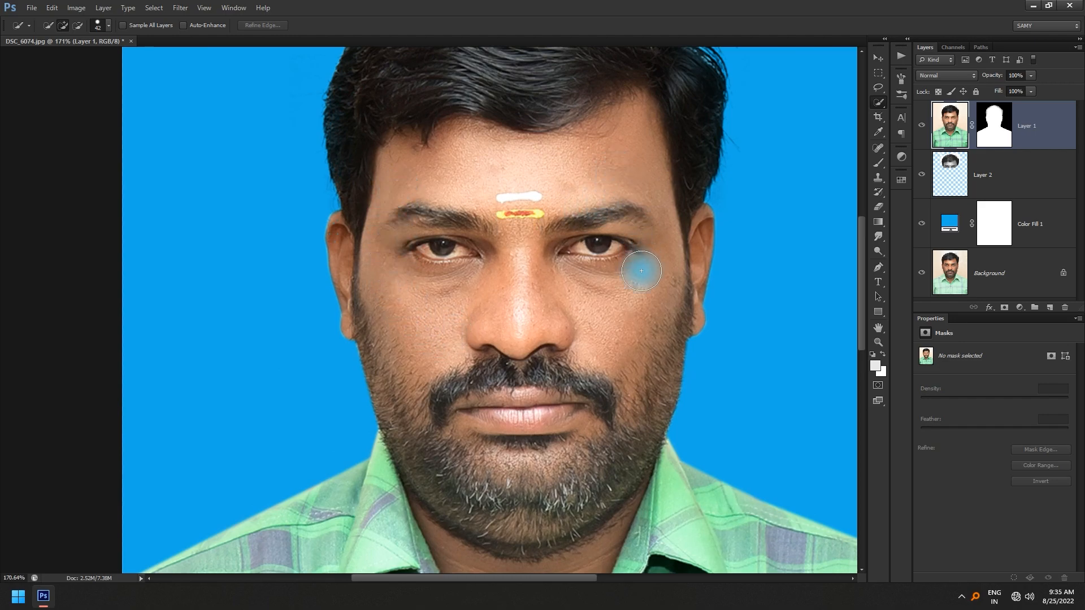
scroll(645, 288, up, 3)
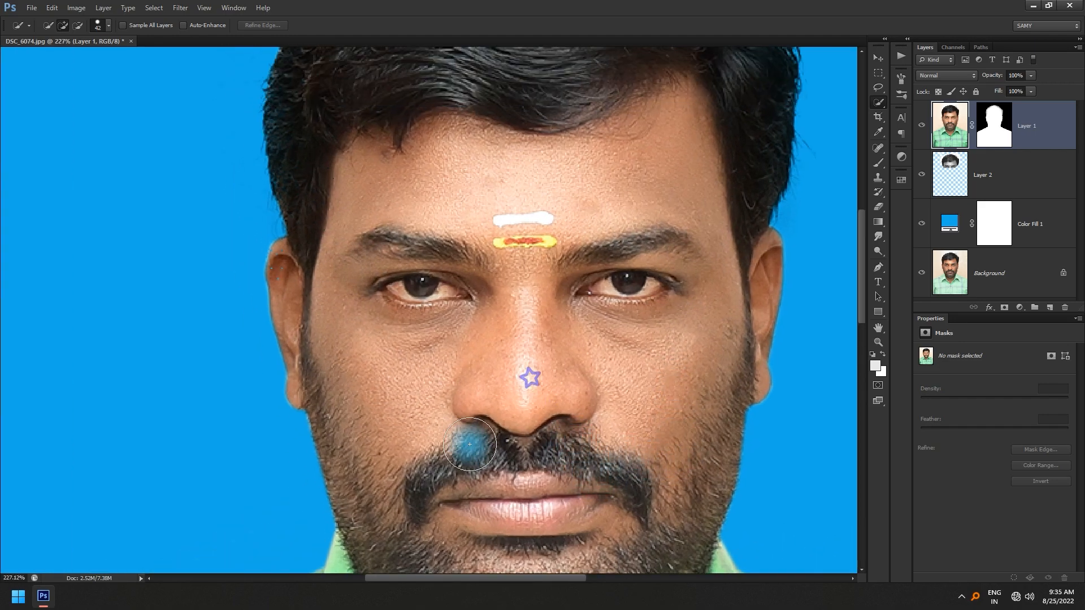
scroll(421, 319, down, 2)
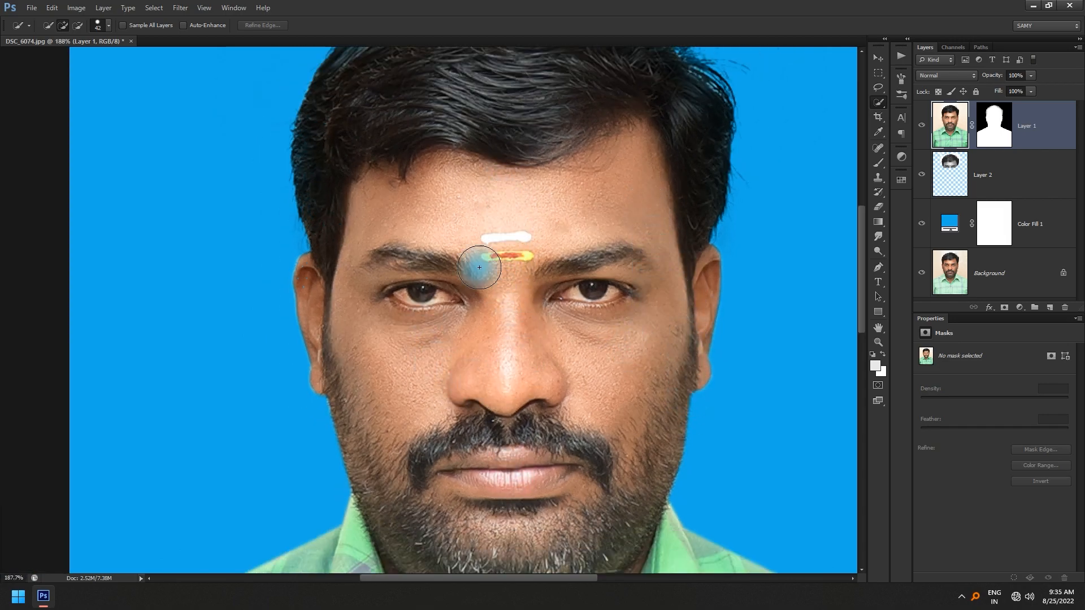
right_click(878, 102)
click(904, 113)
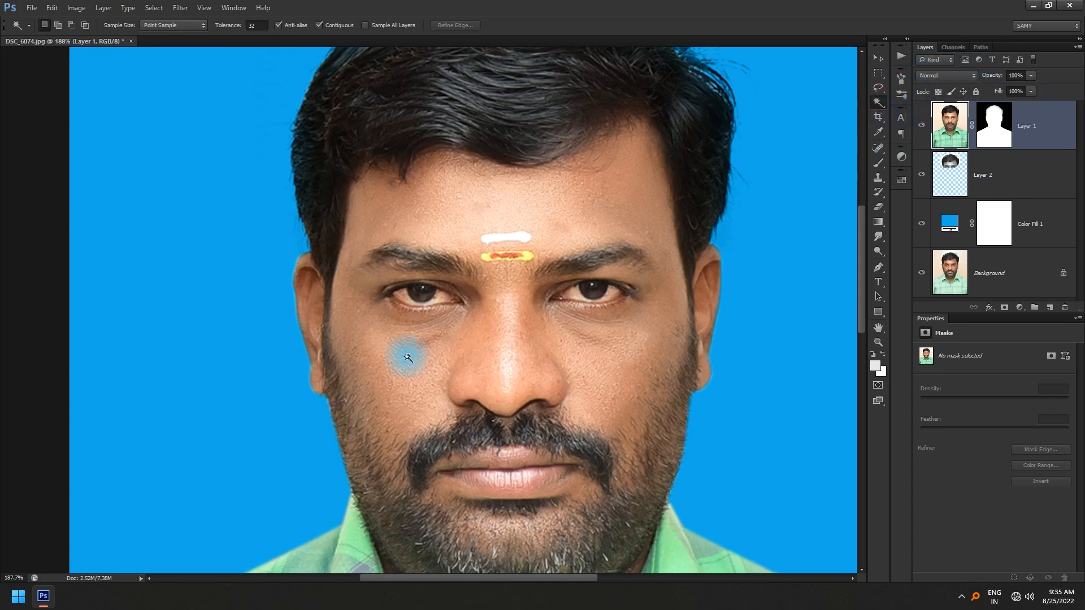
click(364, 349)
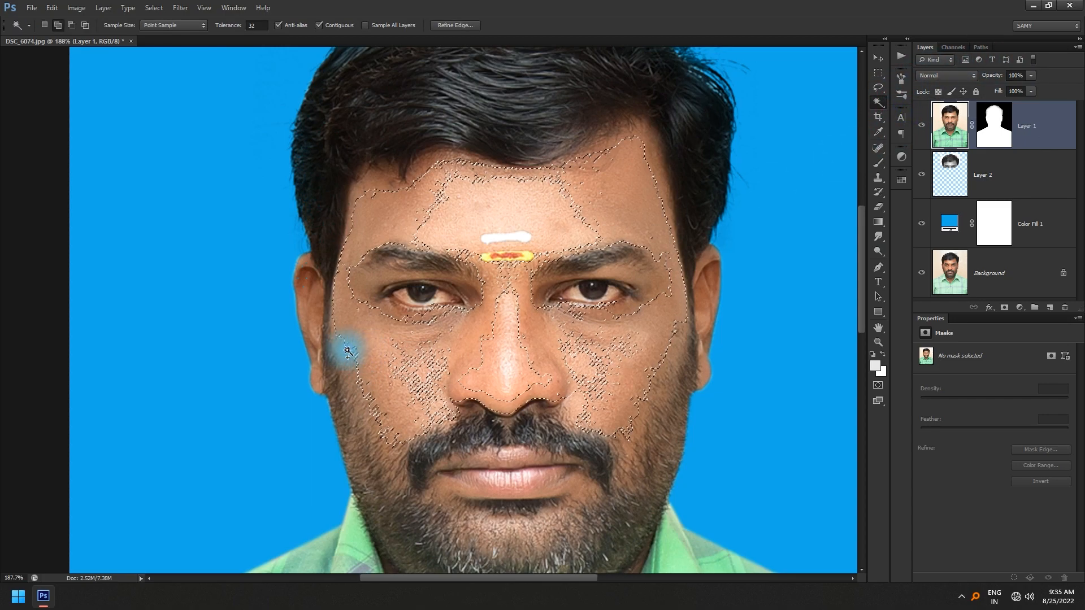
click(397, 374)
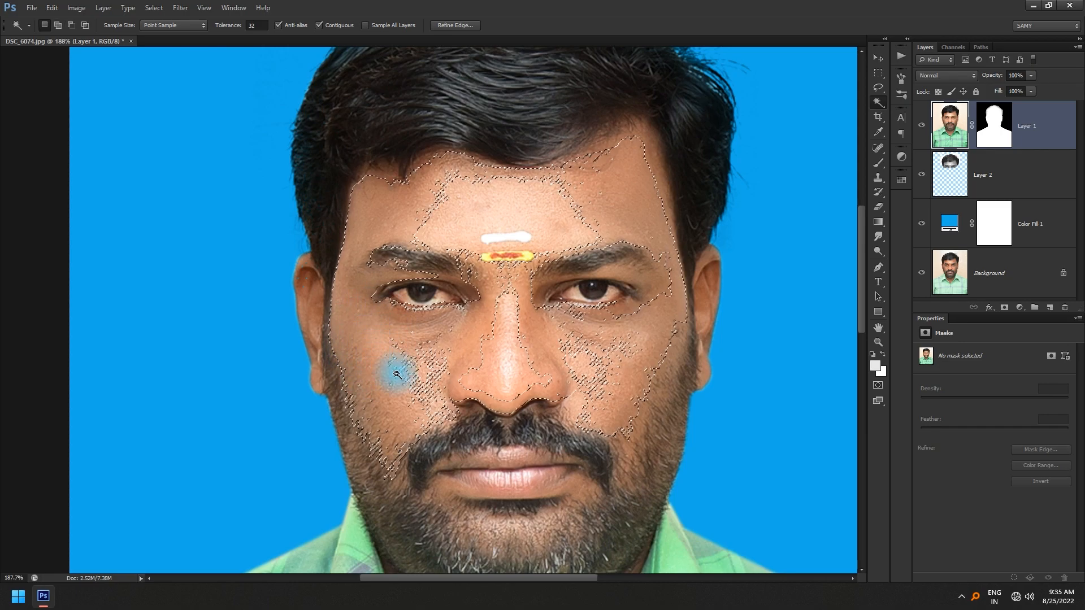
key(shift+F6)
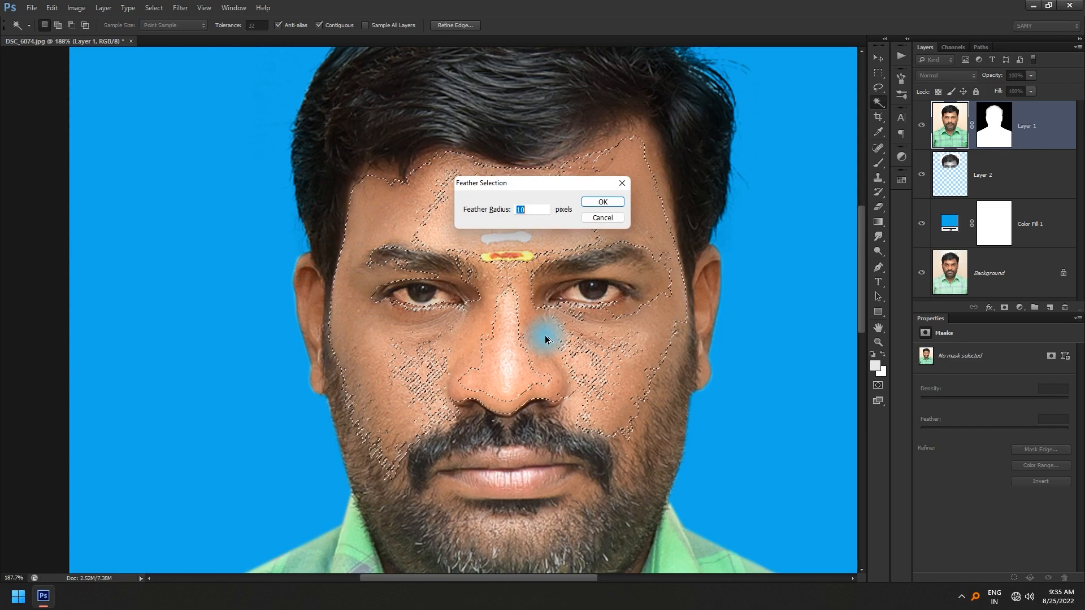
key(Return)
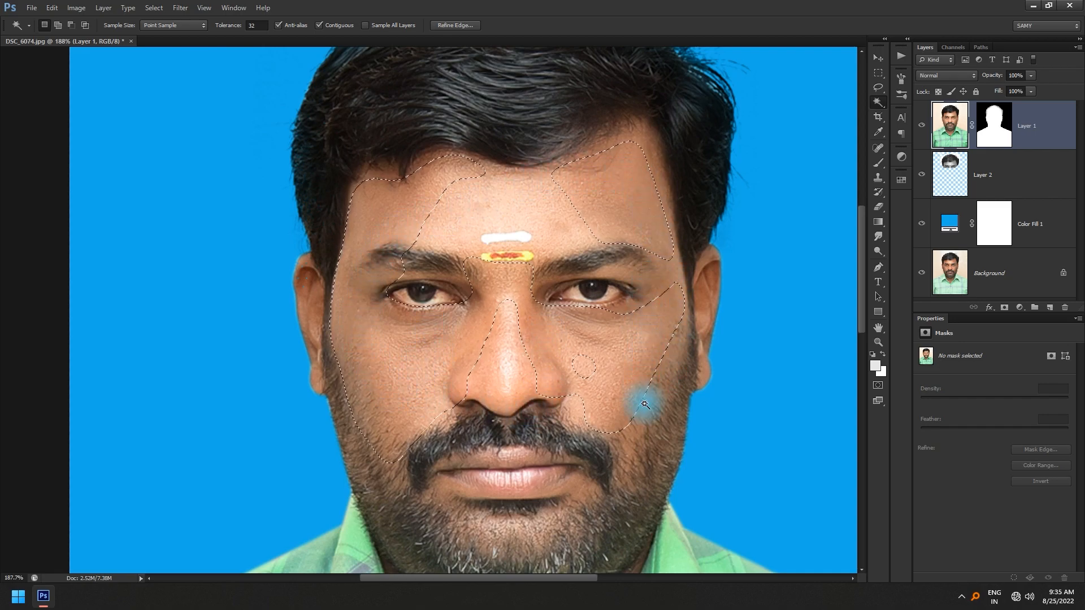
Brighten the selected skin with Curves, raising the output of a point at input 110 to about 126.
key(ctrl+m)
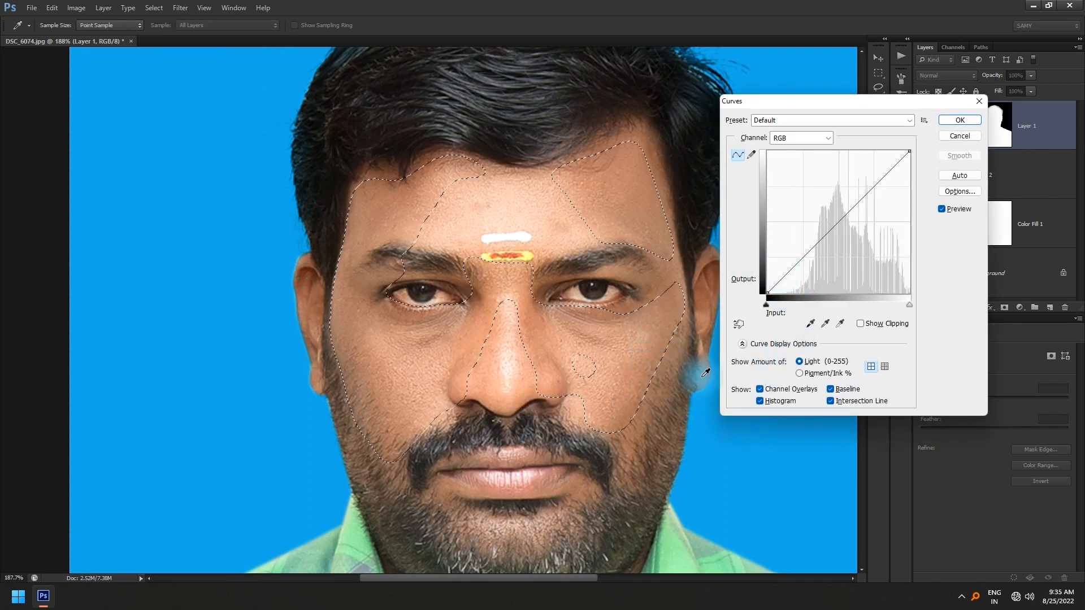
click(828, 228)
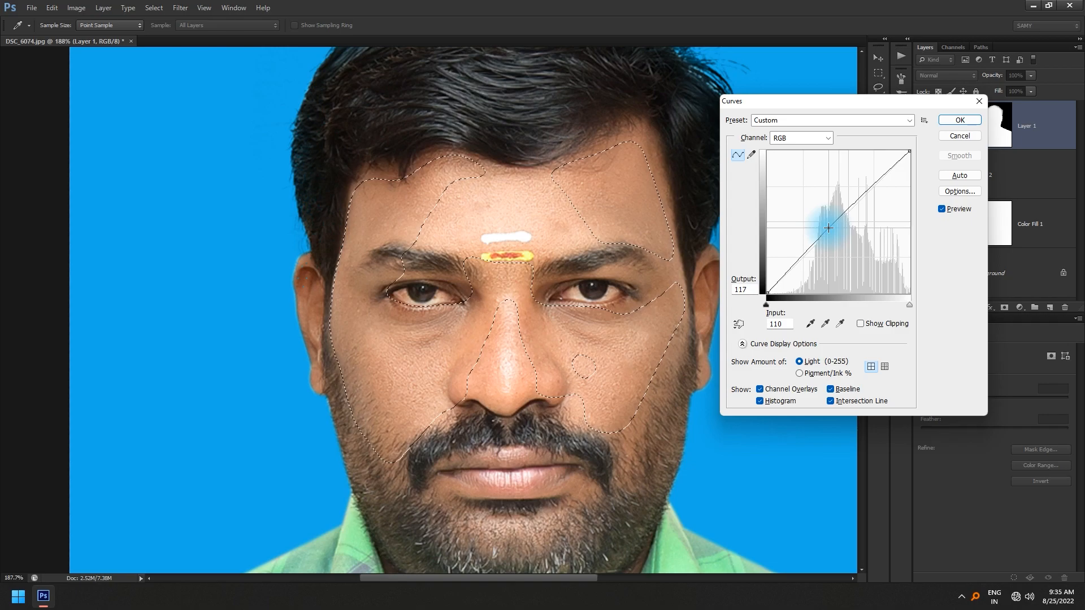
drag(756, 290, 725, 291)
key(Up)
key(Up)
key(Up)
key(Up)
key(Up)
key(Up)
key(Up)
key(Up)
key(Up)
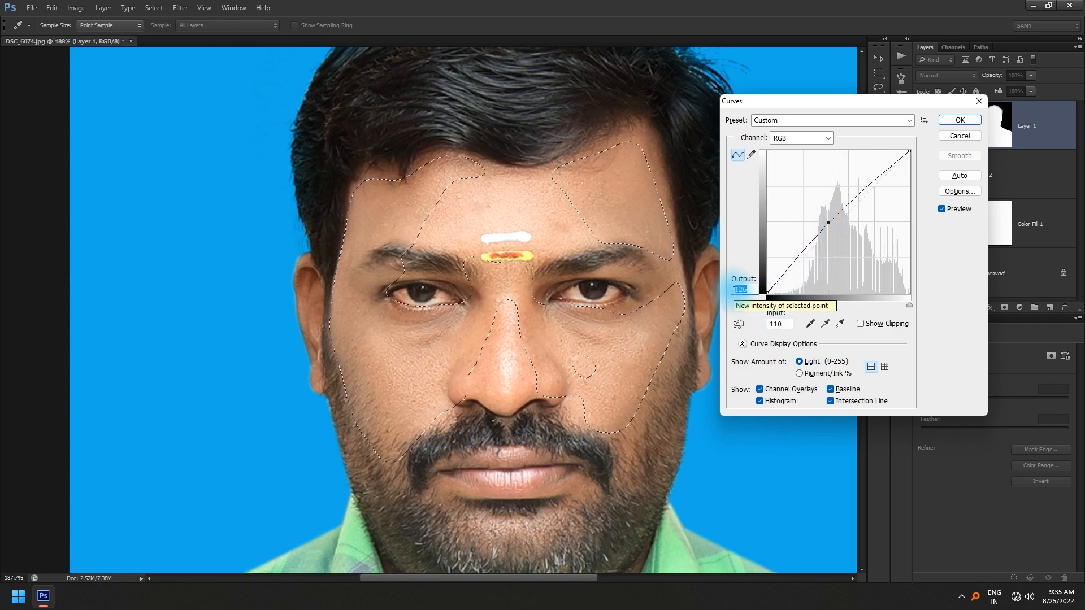
key(Return)
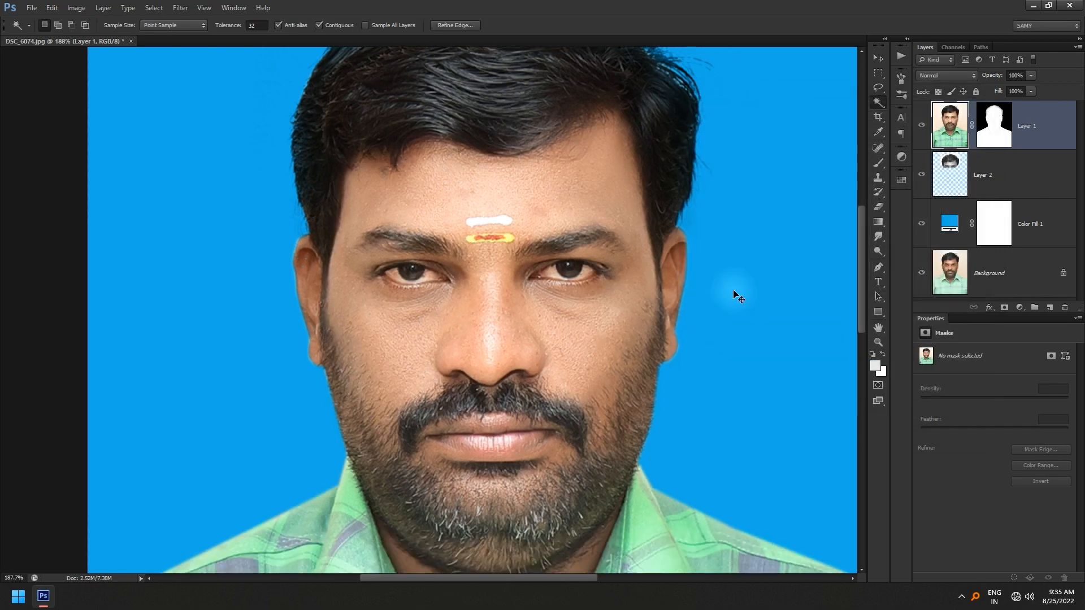
Check the whole portrait against the original by isolating the Background layer, and show all layers again.
key(ctrl+0)
key(v)
key(ctrl+minus)
key(ctrl+0)
click(466, 321)
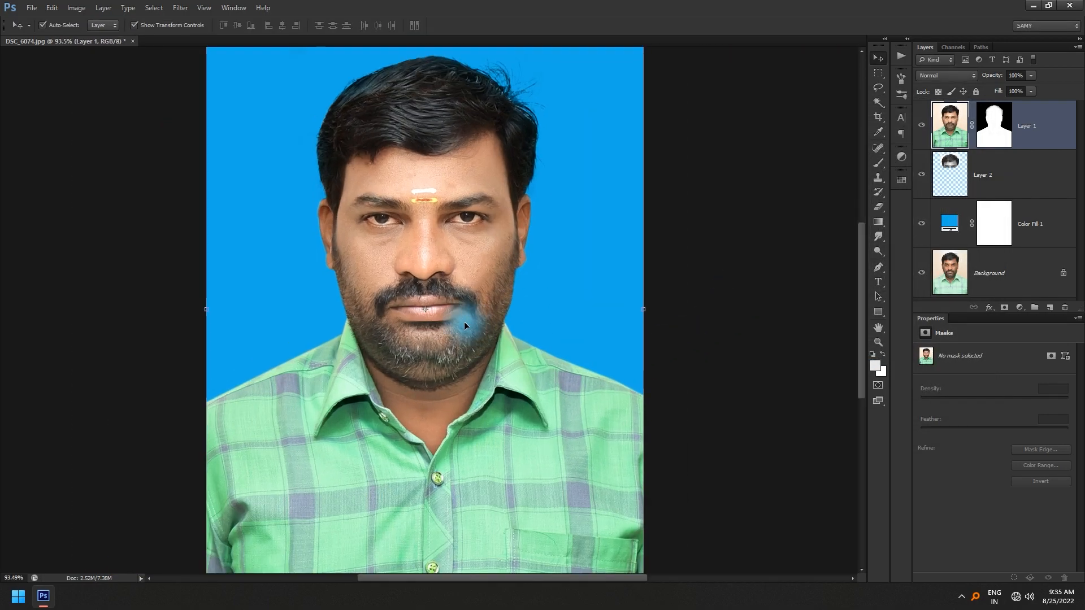
drag(466, 321, 499, 338)
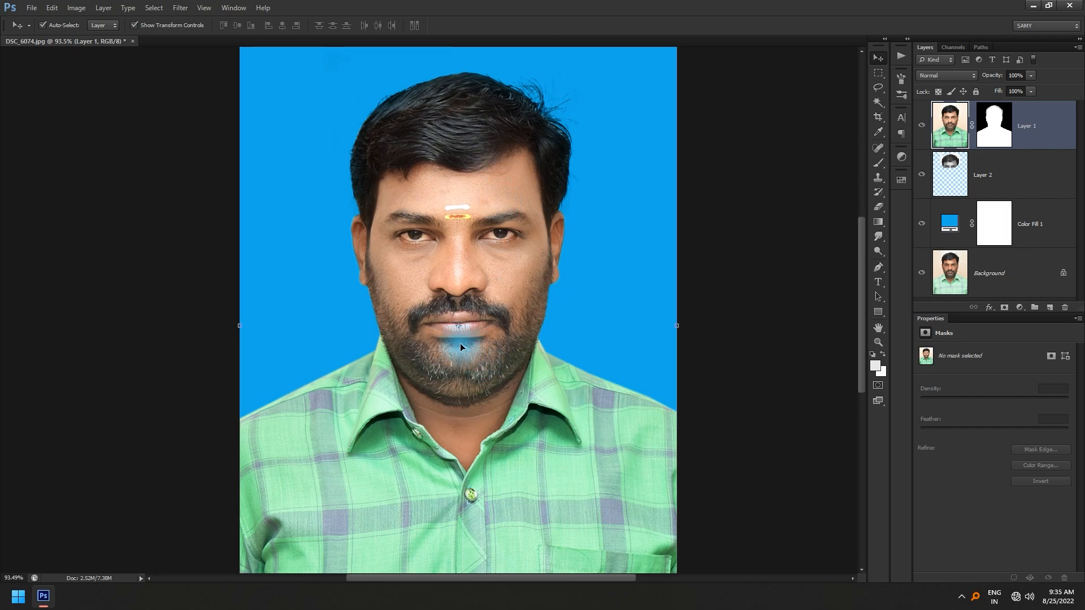
alt+click(921, 276)
alt+click(921, 277)
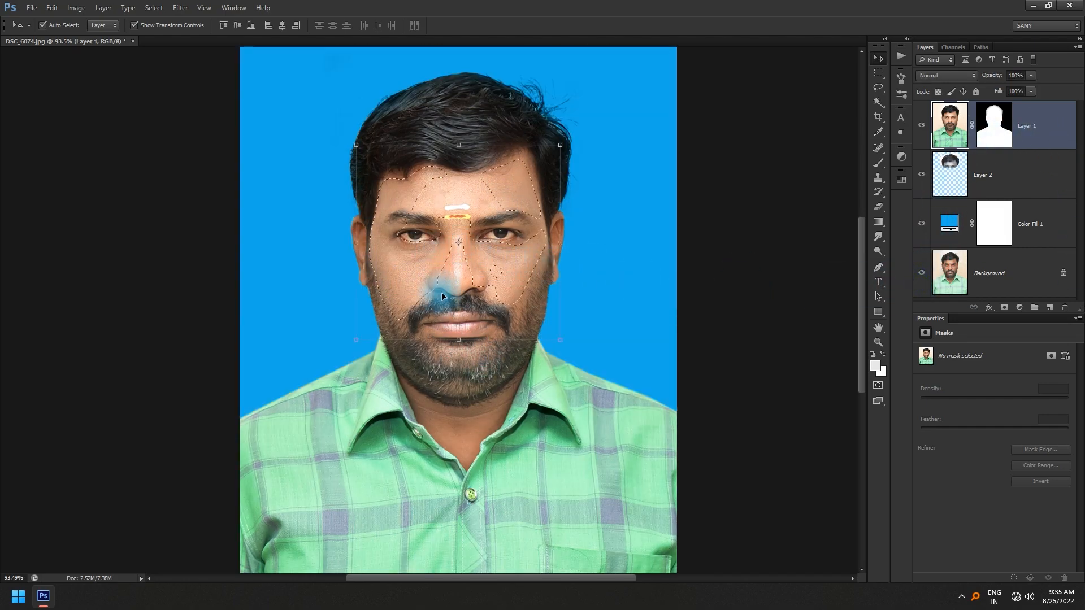
Restore the facial skin selection, brighten it with Curves by raising the output of a point at input 165 about 8 levels, and deselect.
key(ctrl+shift+d)
key(ctrl+m)
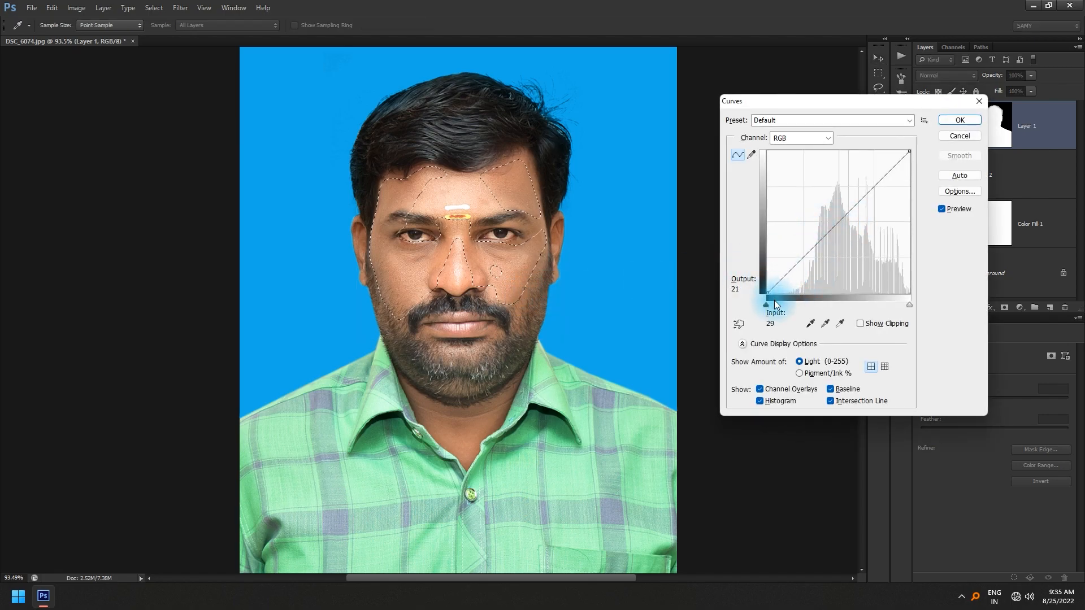
click(738, 323)
click(516, 261)
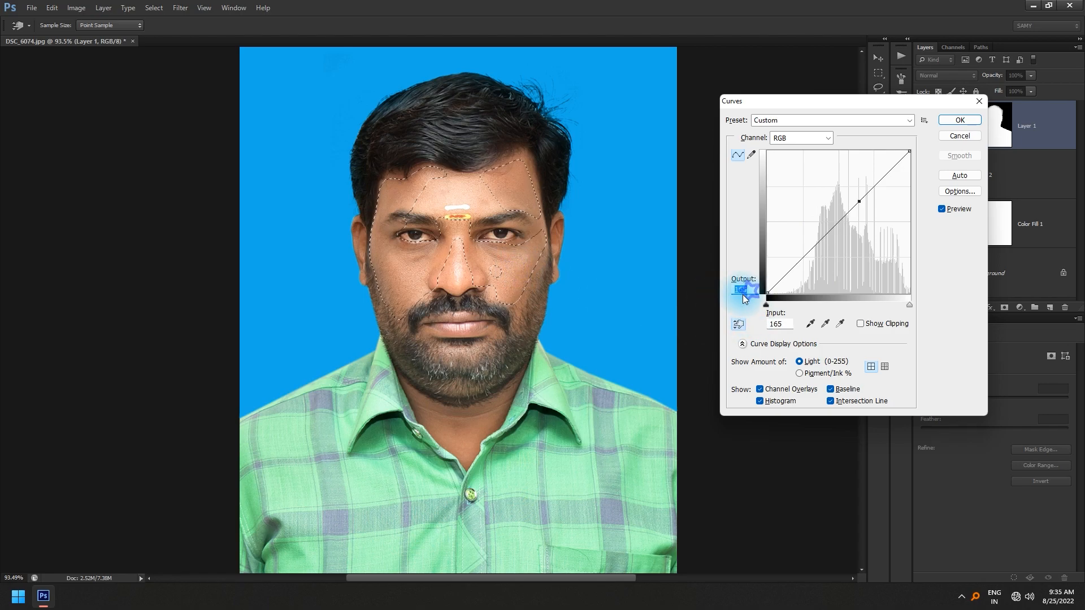
key(Up)
key(Up)
key(Up)
key(Up)
key(Up)
key(Up)
key(Up)
key(Up)
key(Return)
key(ctrl+0)
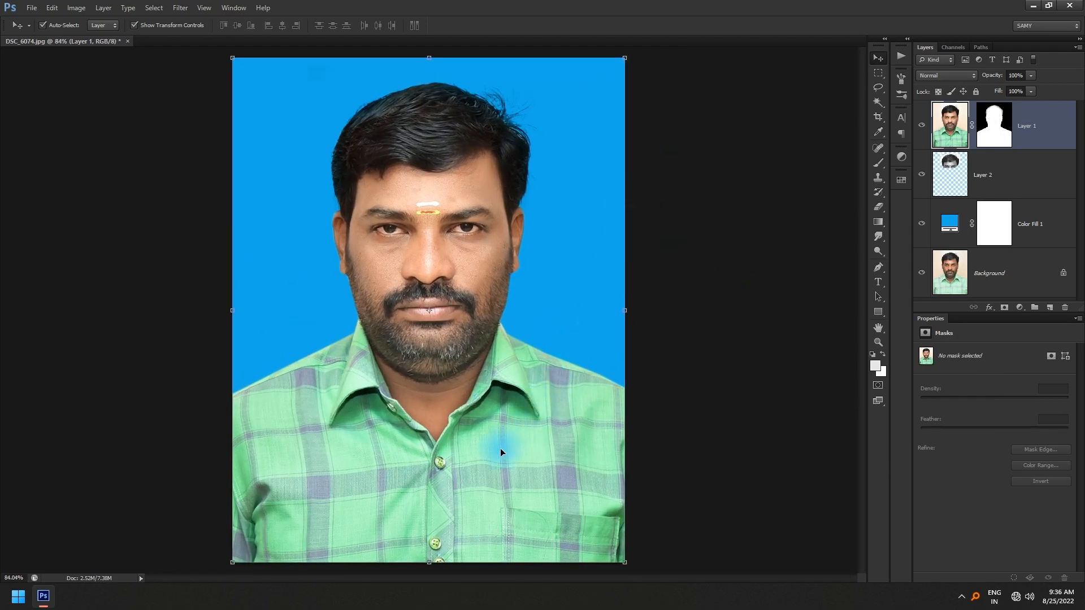
scroll(453, 494, up, 5)
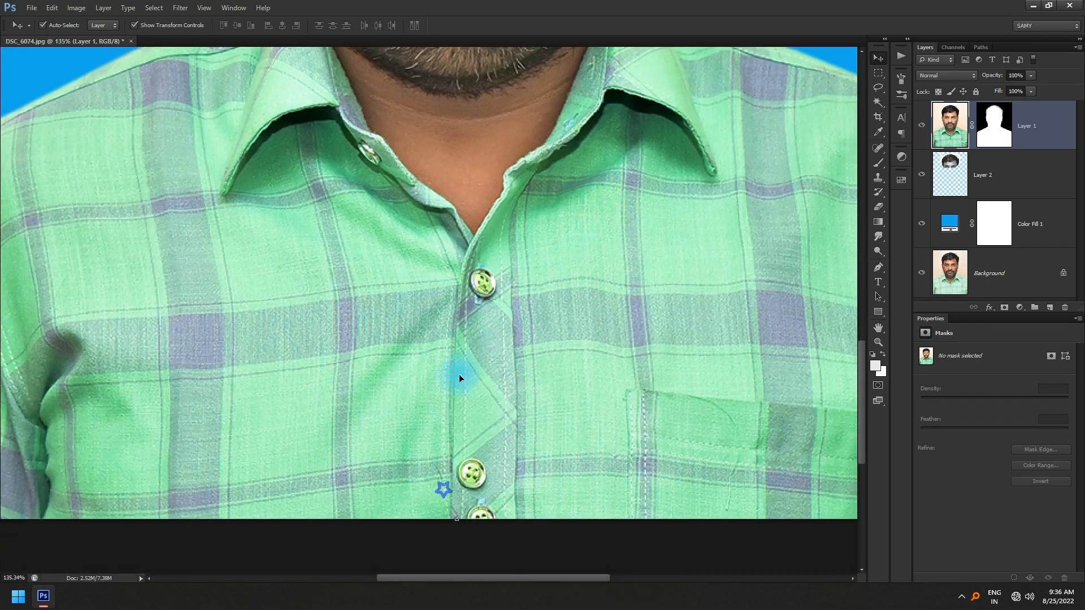
scroll(459, 374, down, 5)
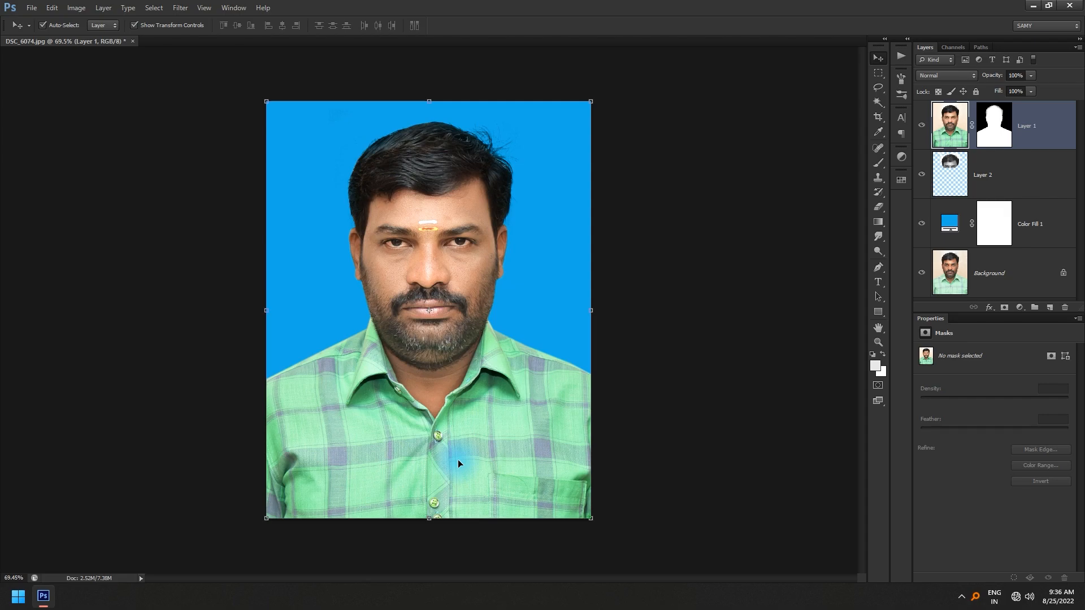
key(w)
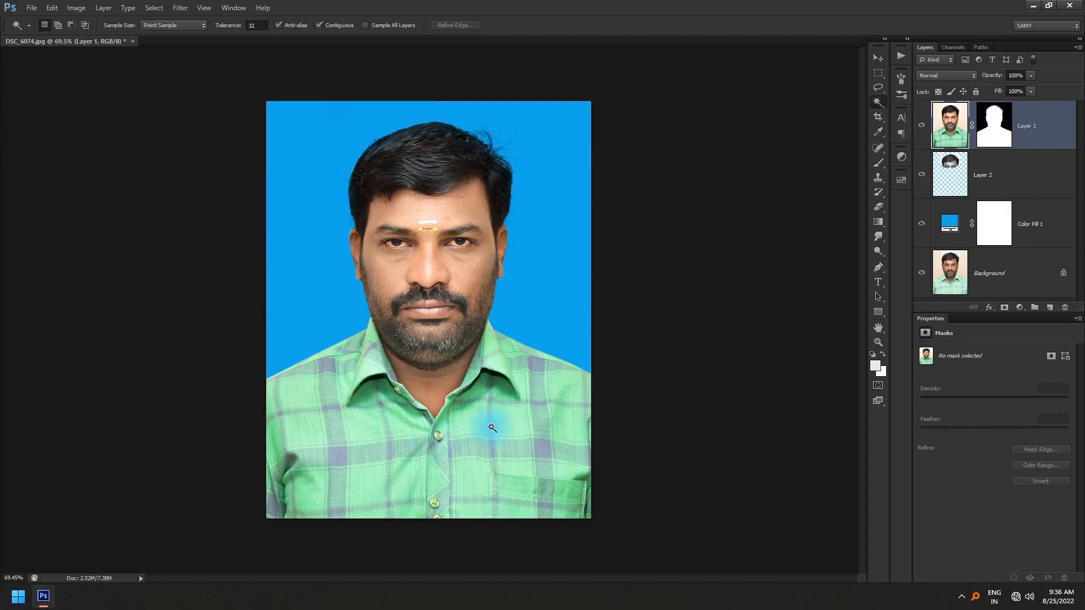
key(v)
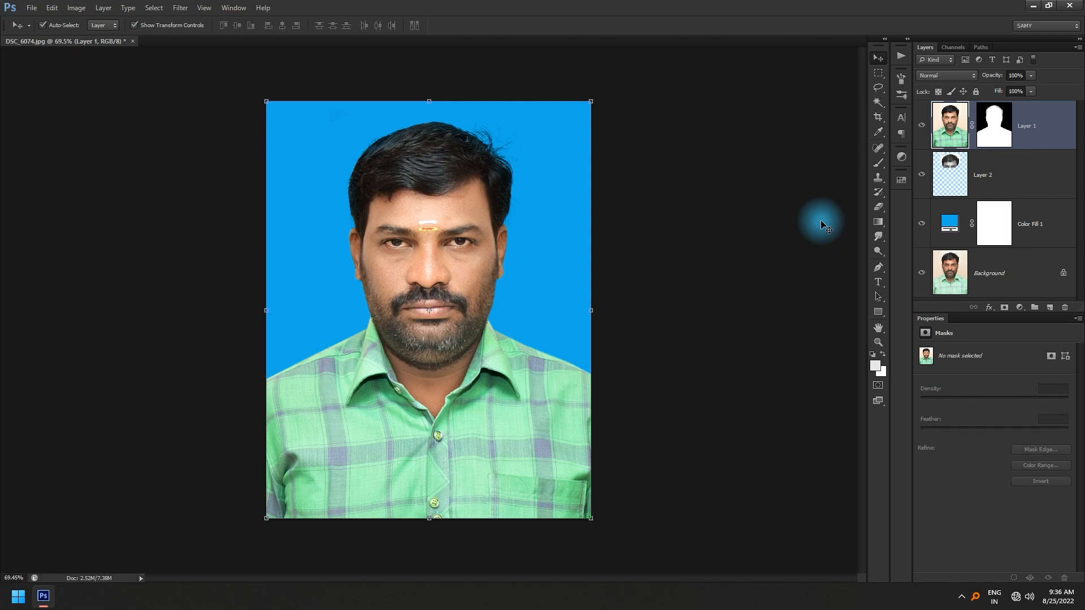
Check the photo's pixel dimensions, document size and resolution in Image Size.
key(ctrl+alt+i)
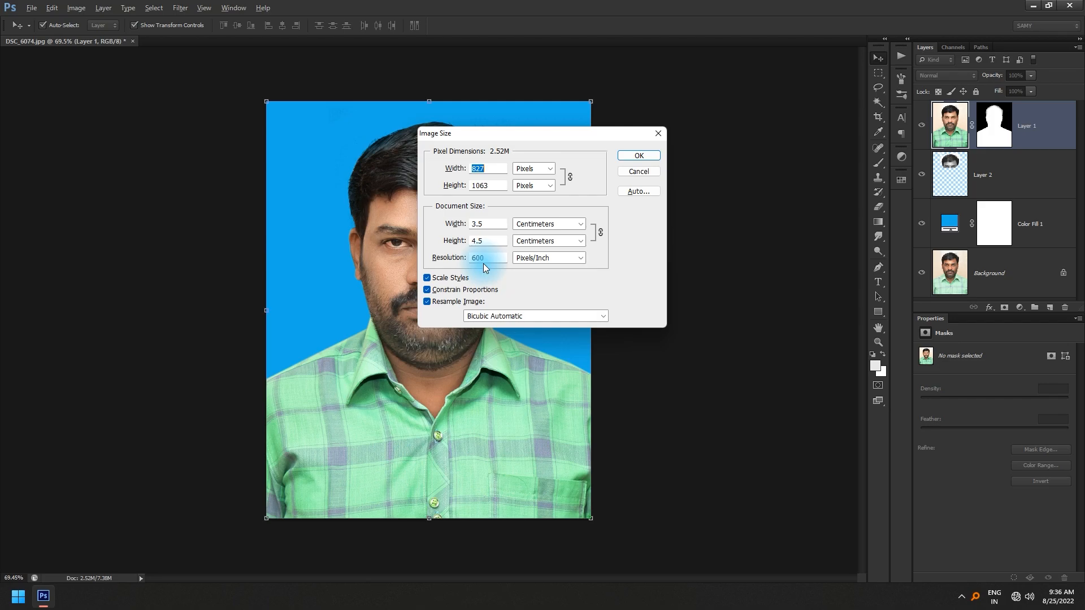
click(638, 176)
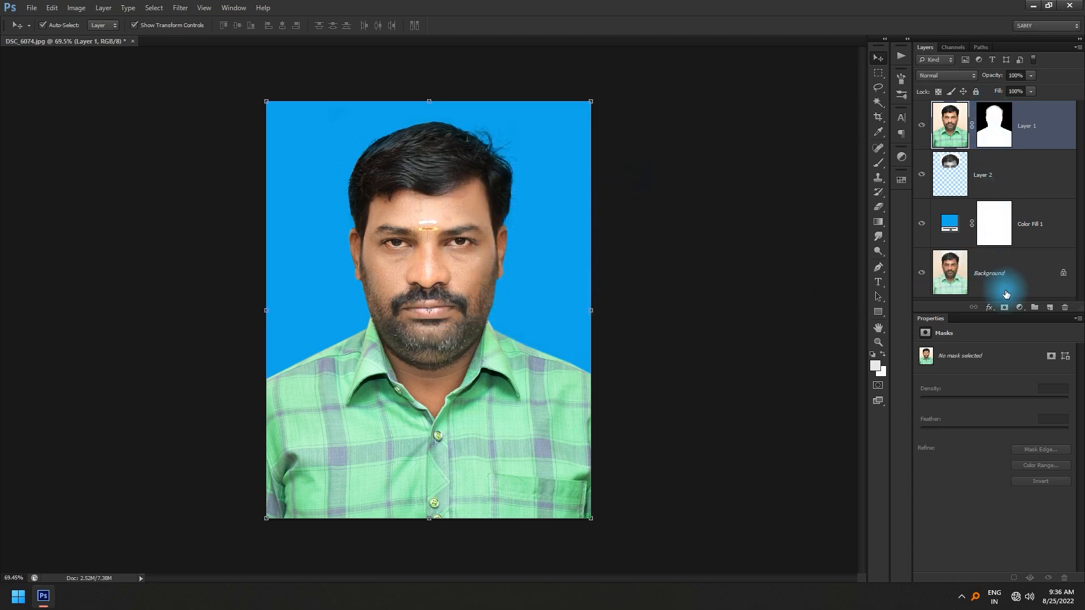
Try merging all visible layers into the Background layer, and undo the merge.
key(ctrl+shift+e)
click(922, 127)
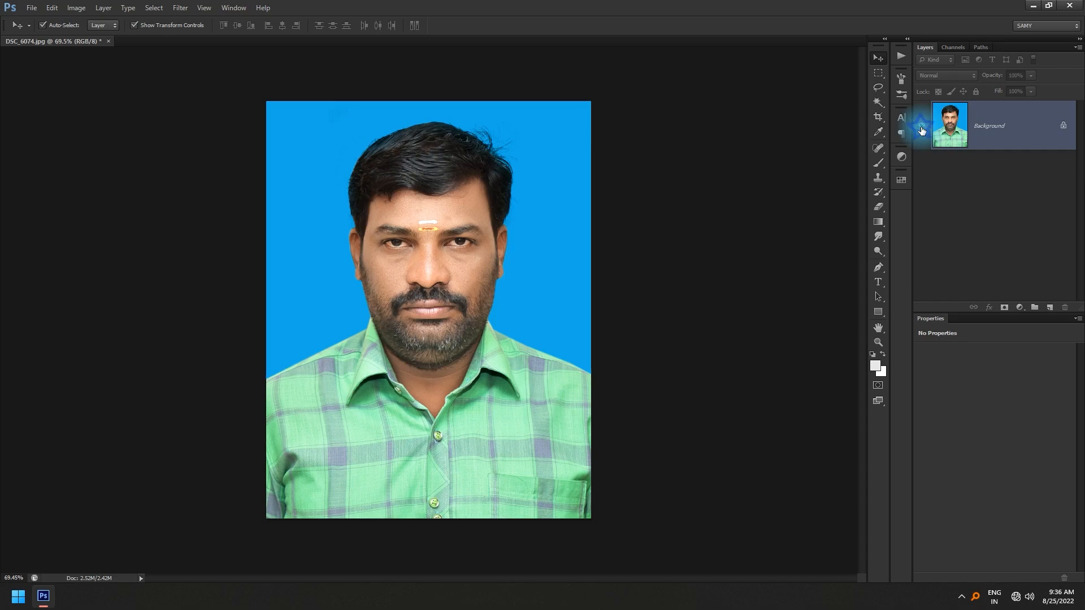
key(ctrl+z)
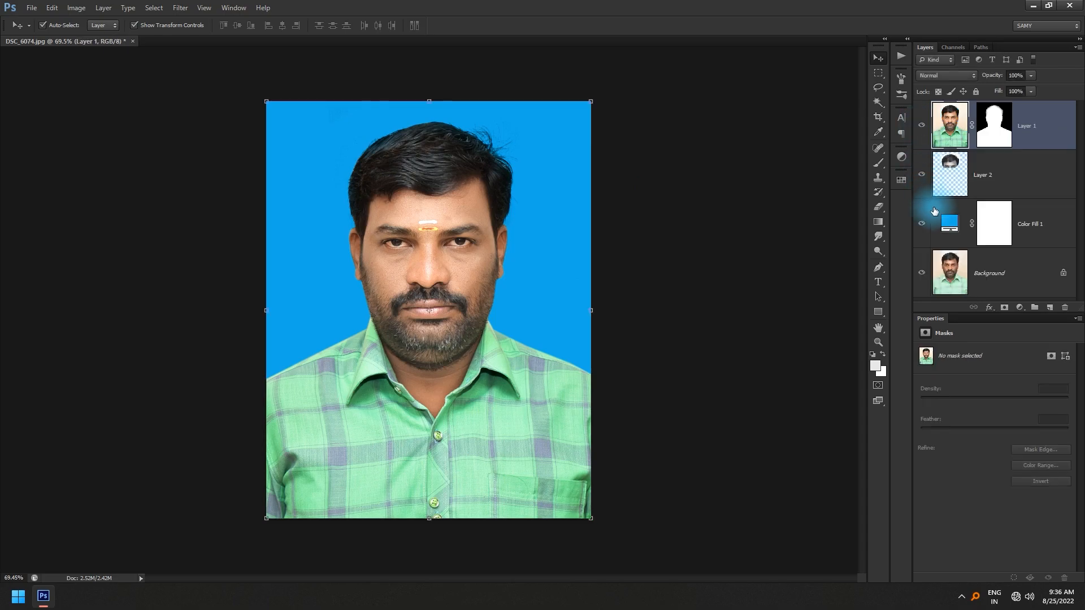